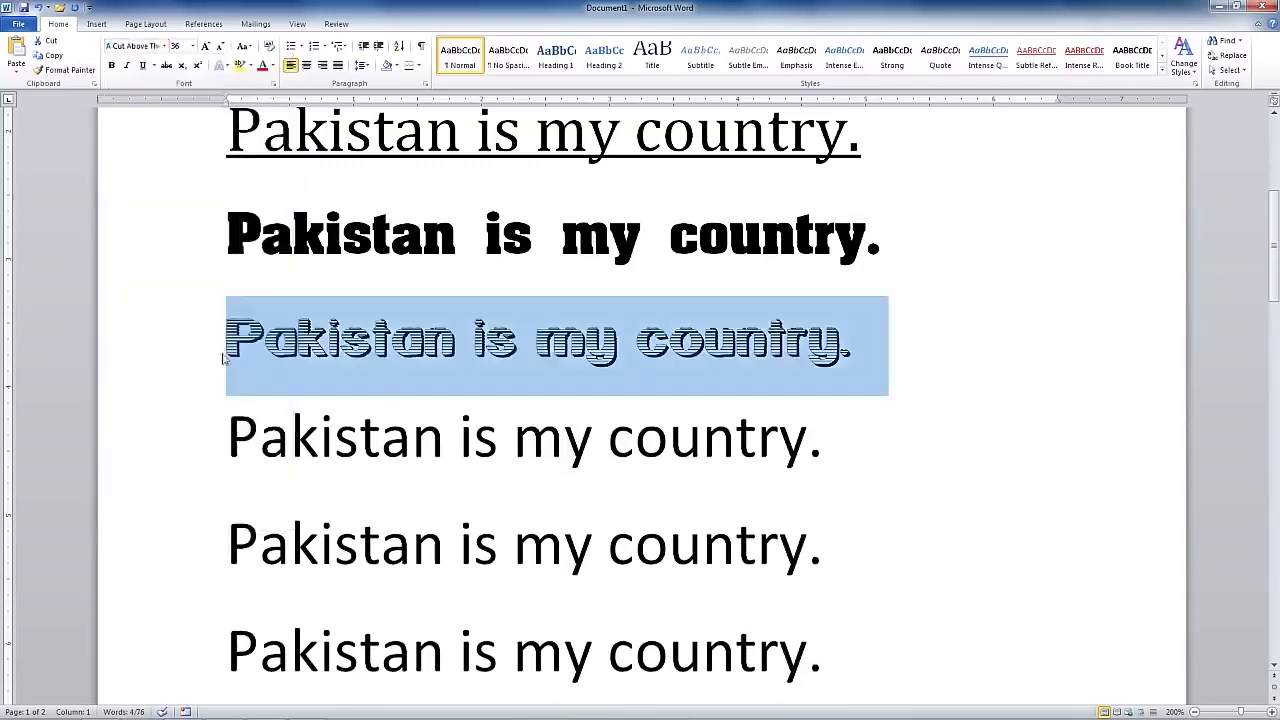
pyautogui.click(273, 66)
# - Colour the striped third line blue and make the fourth line red, underlined Aarvark Cafe
pyautogui.click(342, 180)
pyautogui.moveTo(229, 442); pyautogui.dragTo(839, 445)
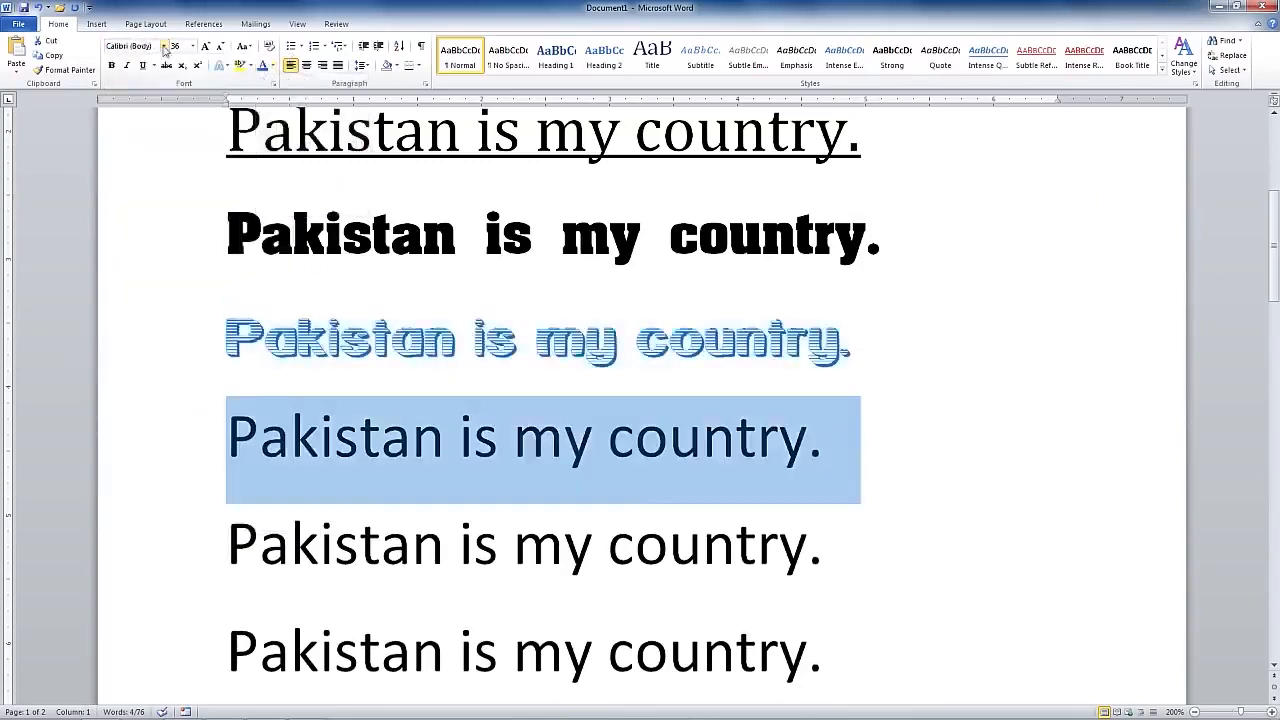
pyautogui.click(165, 46)
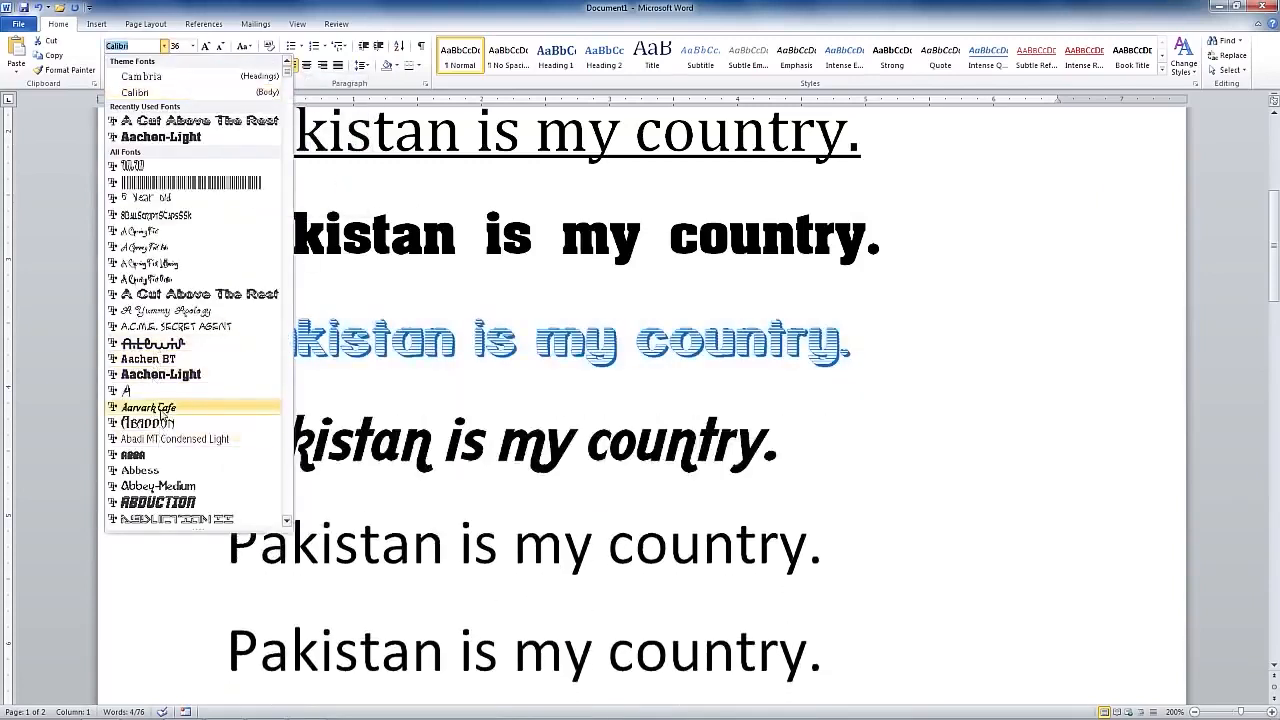
pyautogui.click(148, 407)
pyautogui.click(142, 65)
pyautogui.click(273, 66)
pyautogui.click(298, 107)
# - Make the fifth line size 22, purple and italic
pyautogui.click(244, 537)
pyautogui.moveTo(247, 535); pyautogui.dragTo(847, 541)
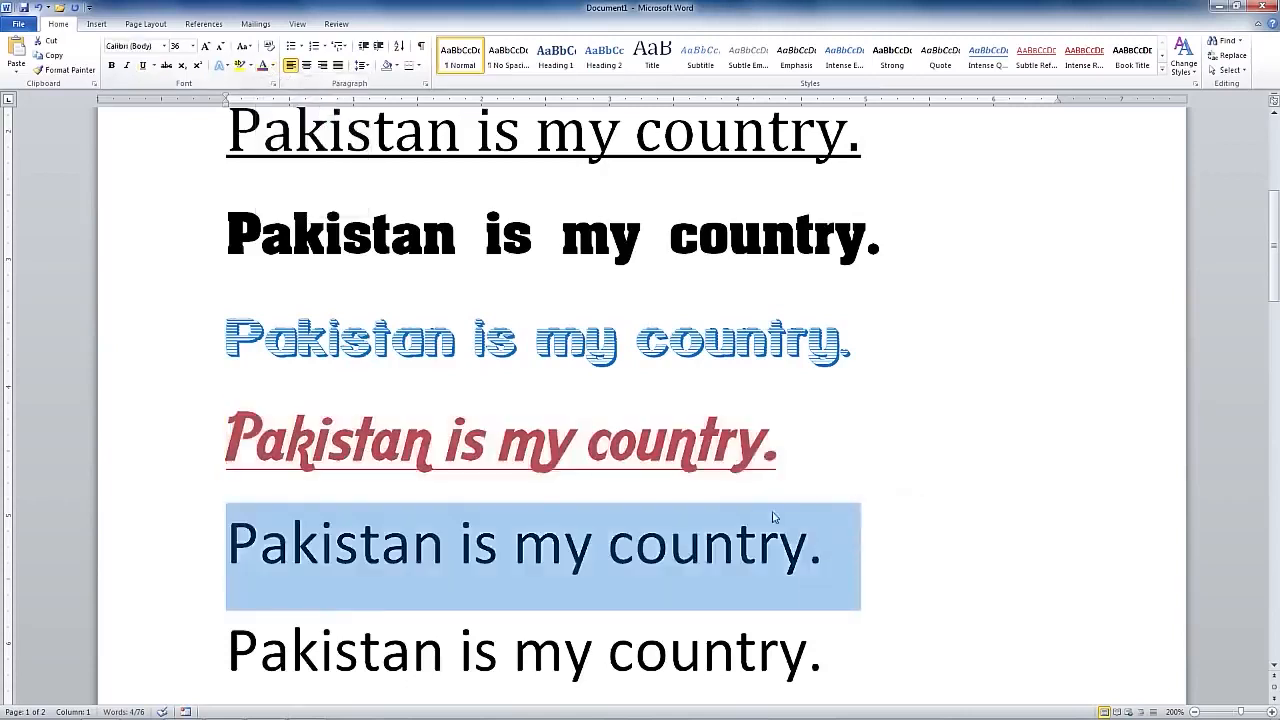
pyautogui.click(193, 46)
pyautogui.click(179, 168)
pyautogui.click(273, 66)
pyautogui.click(330, 107)
pyautogui.click(275, 67)
pyautogui.click(364, 178)
pyautogui.click(126, 65)
# - Apply the Abduction font to the sixth line, then underline the following line
pyautogui.moveTo(228, 617); pyautogui.dragTo(831, 608)
pyautogui.click(165, 46)
pyautogui.click(176, 519)
pyautogui.scroll(-3, 206, 560)
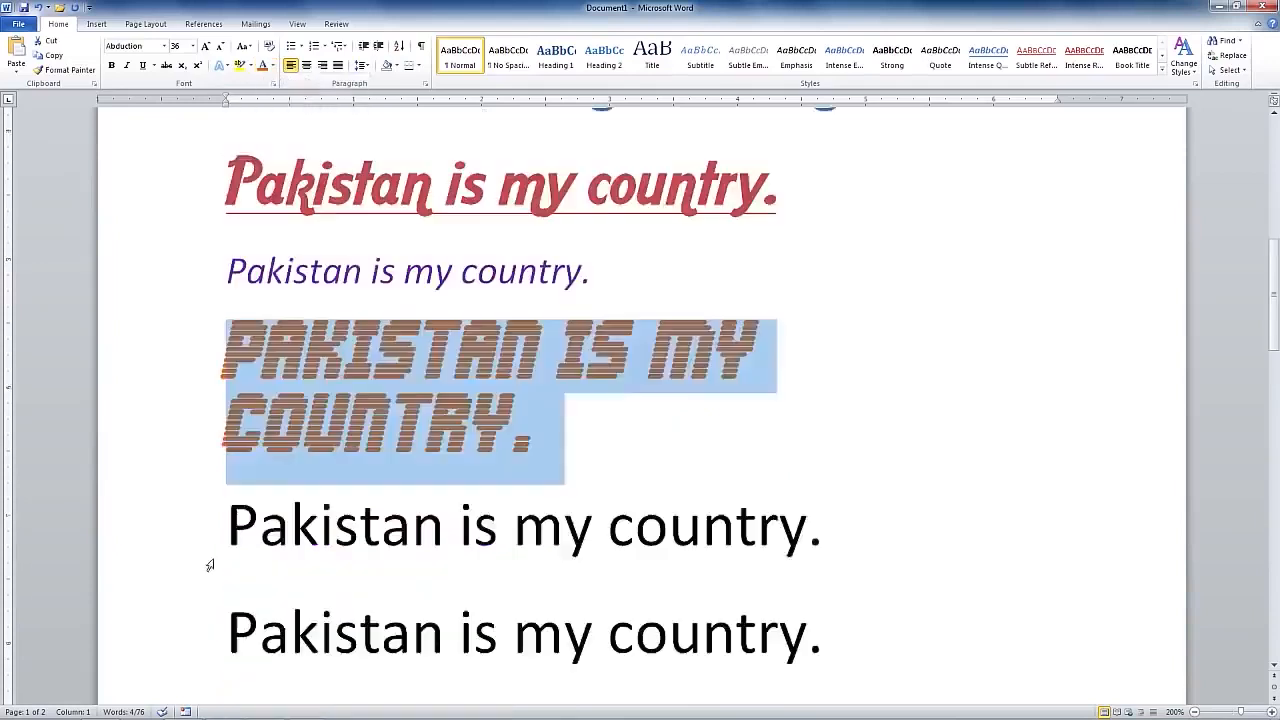
pyautogui.moveTo(228, 520); pyautogui.dragTo(708, 520)
pyautogui.click(142, 65)
pyautogui.click(273, 66)
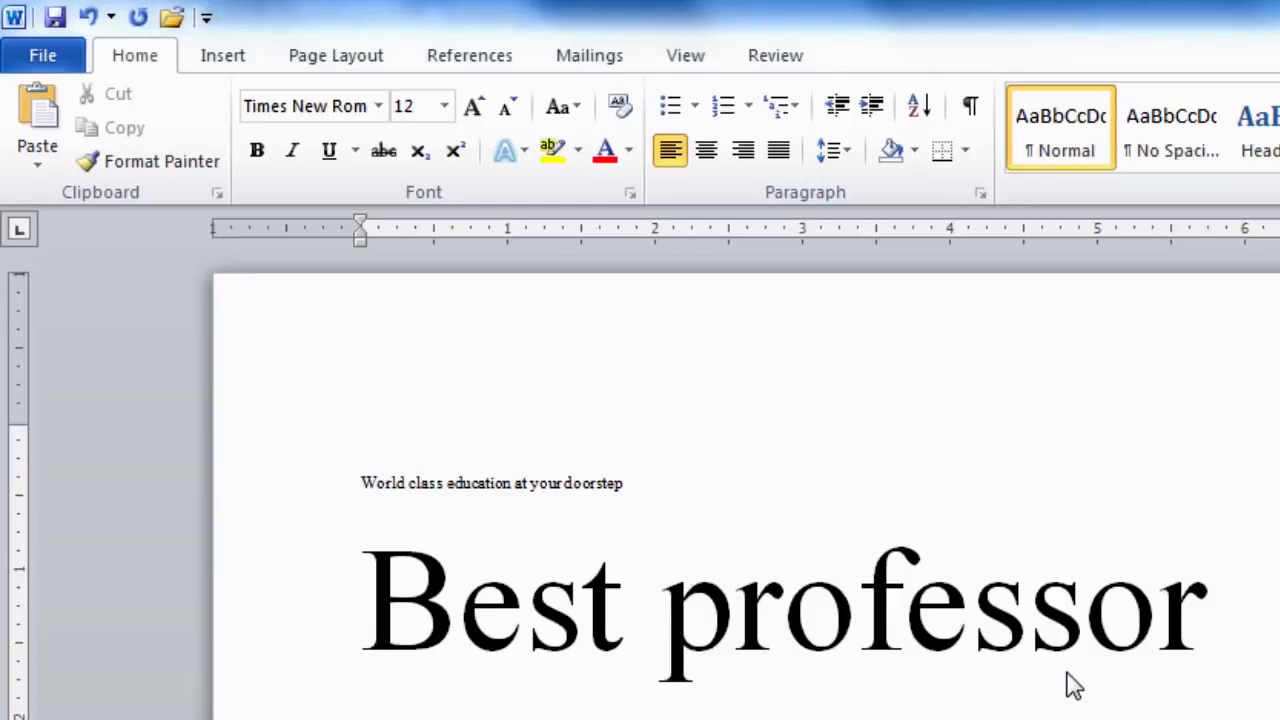
# - Place the insertion point on the empty line above the World class education tagline
pyautogui.click(372, 440)
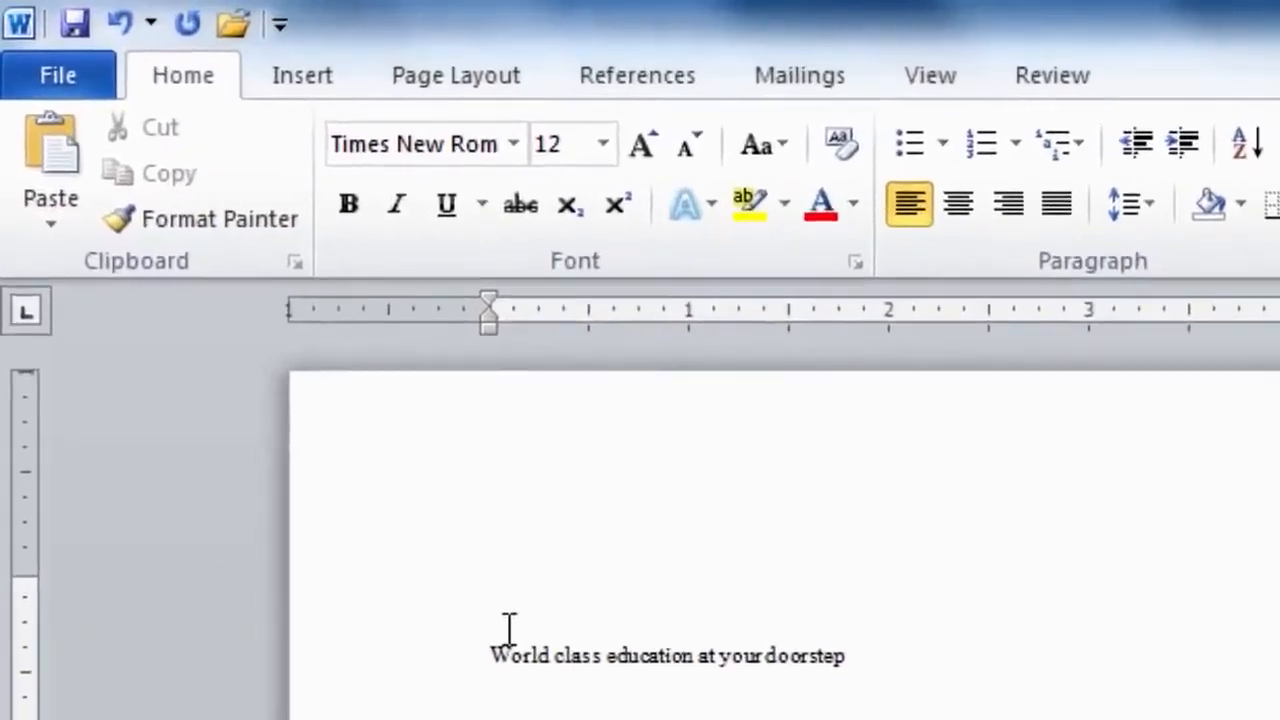
# - Type 'Virtual University' on the line above the tagline
pyautogui.write('V')
pyautogui.write('irtual')
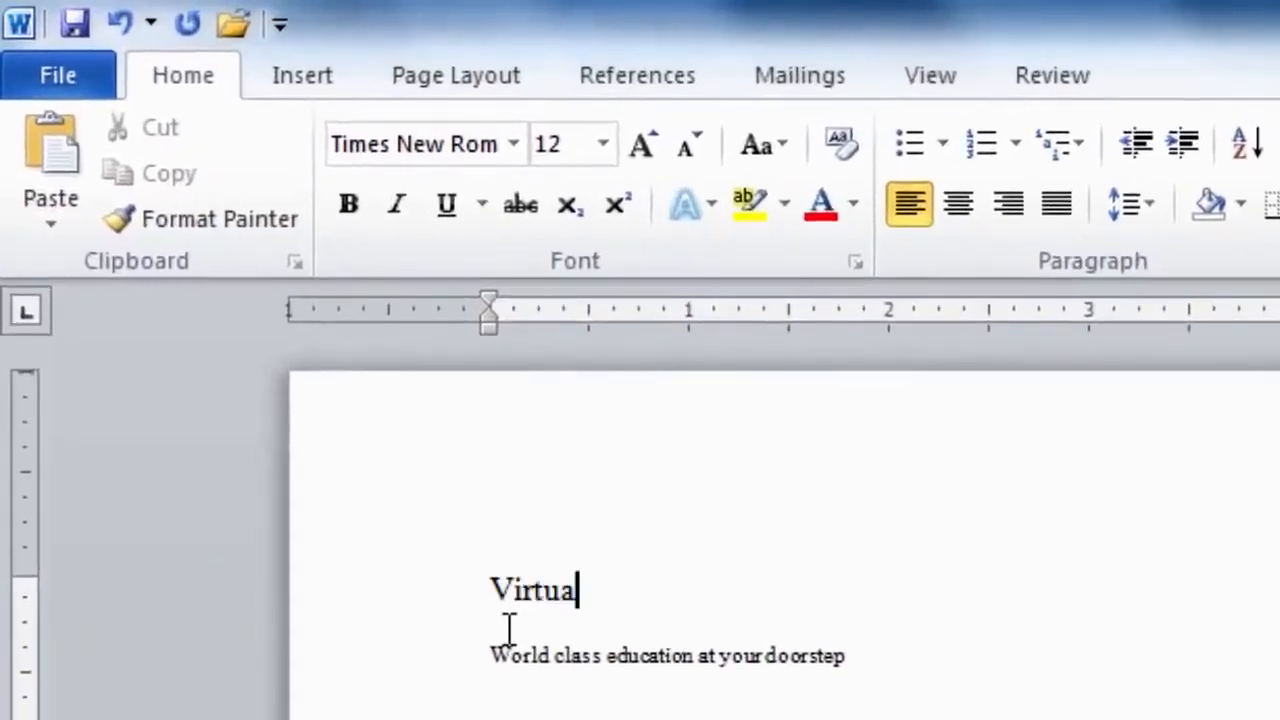
pyautogui.write(' U')
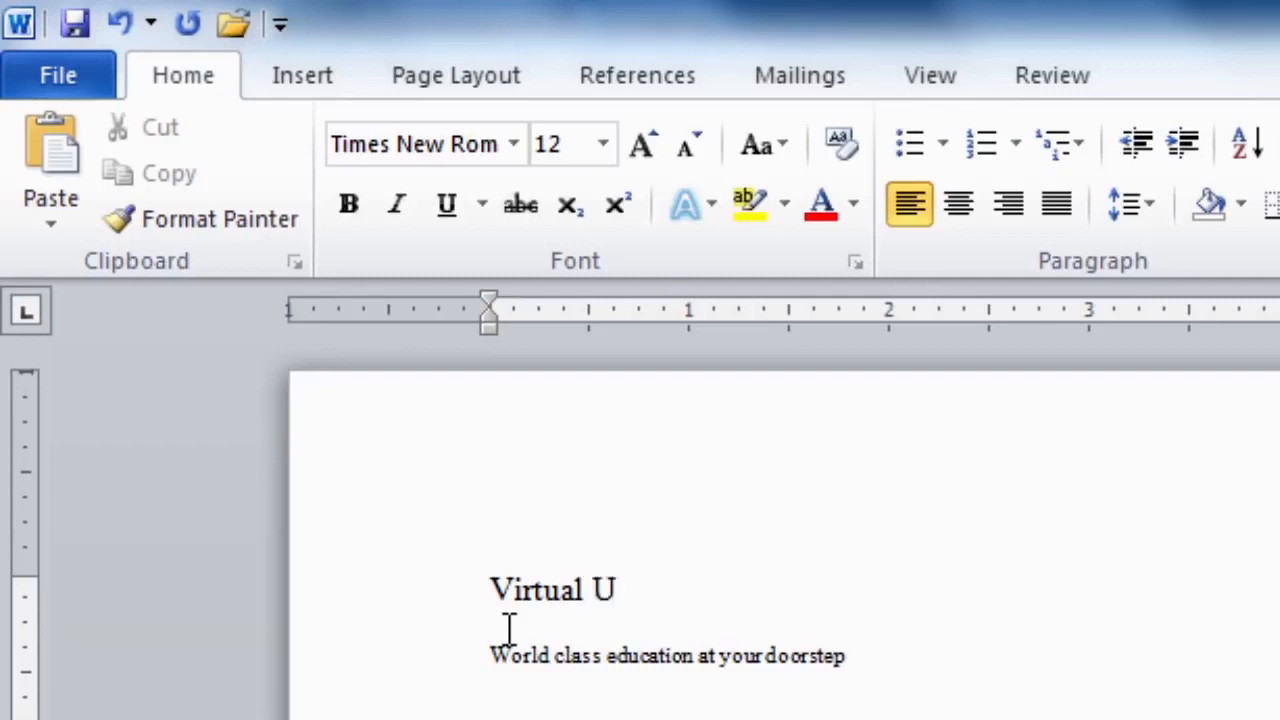
pyautogui.write('niversity')
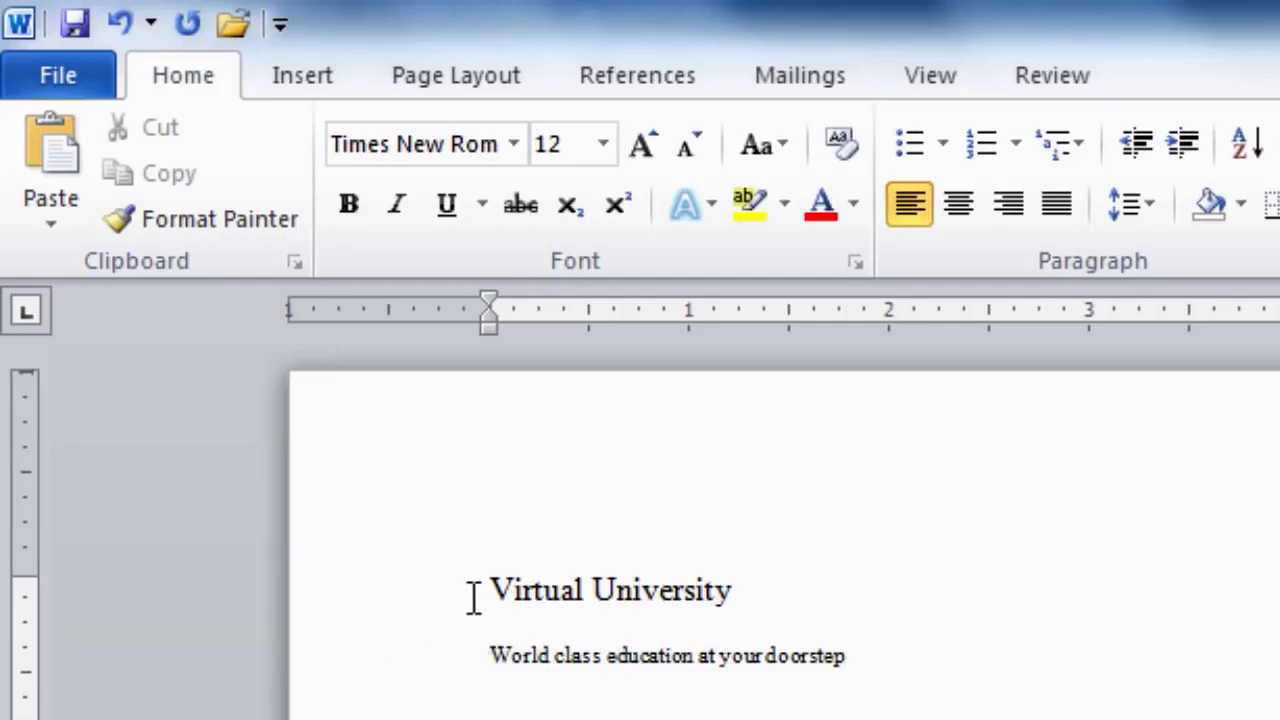
pyautogui.click(488, 588)
# - Select the 'Virtual University' line and set its font size to 16
pyautogui.moveTo(497, 578); pyautogui.dragTo(712, 610)
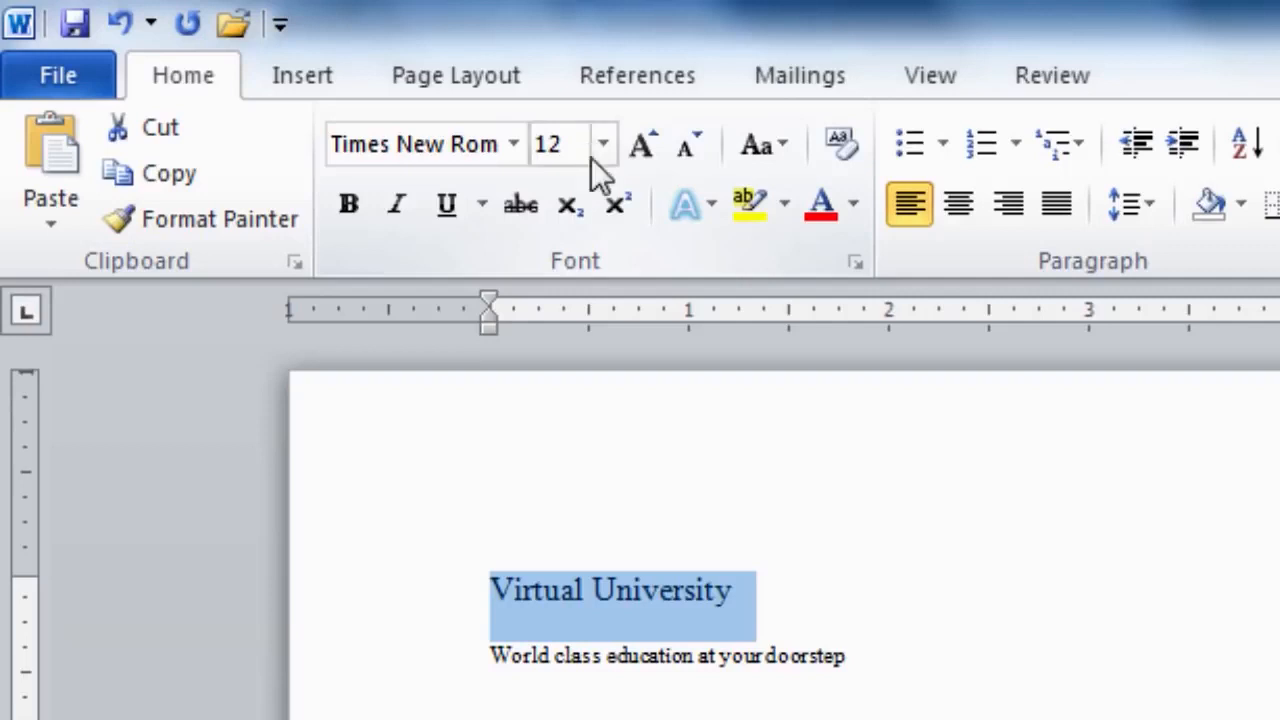
pyautogui.click(603, 150)
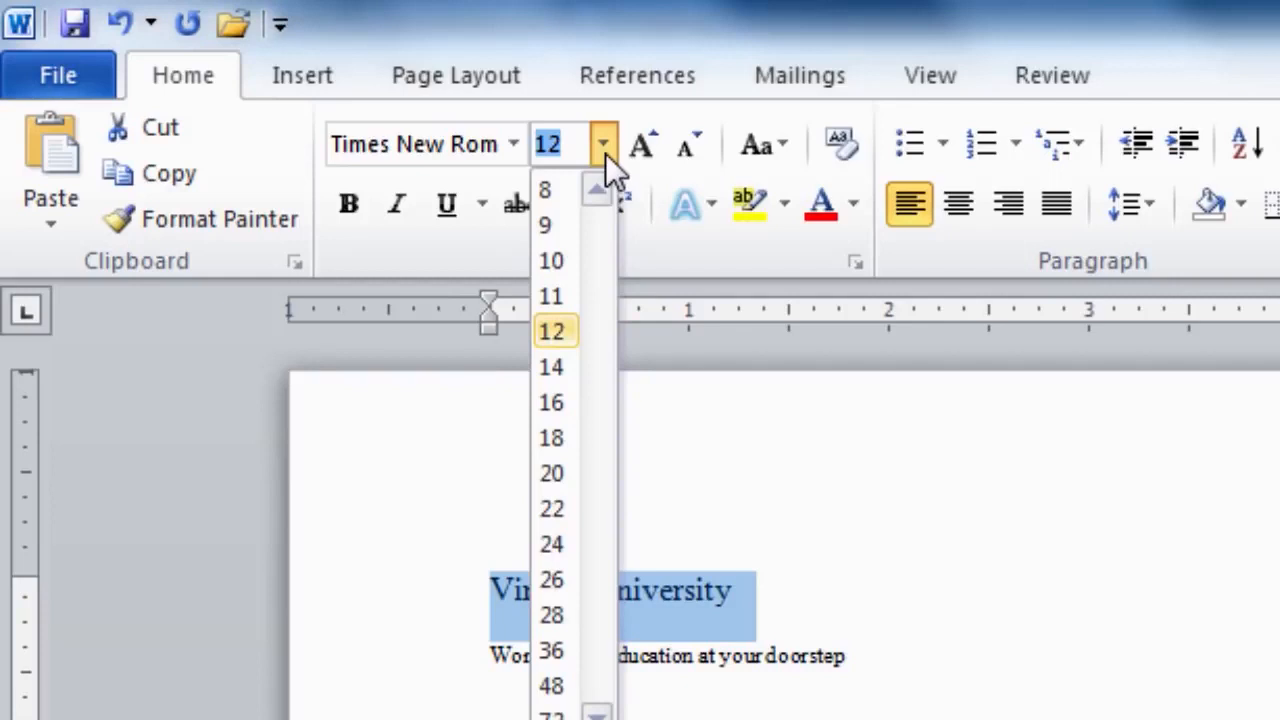
pyautogui.click(552, 402)
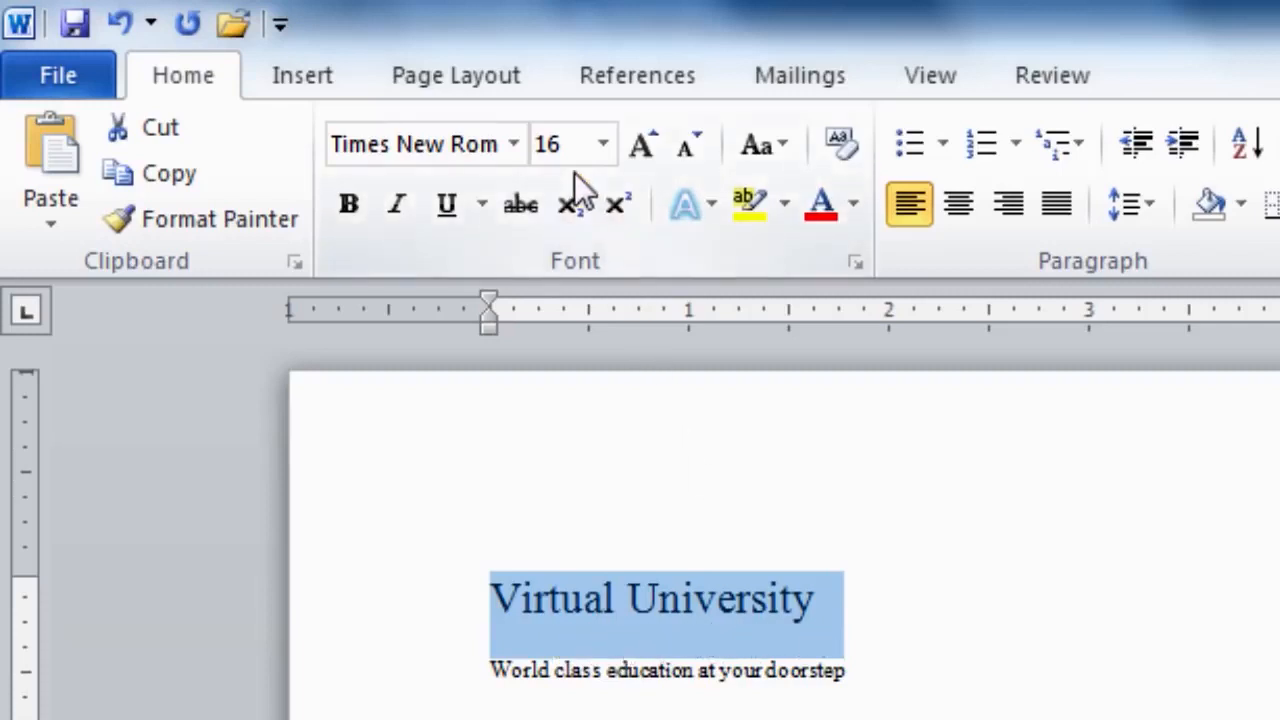
pyautogui.click(603, 144)
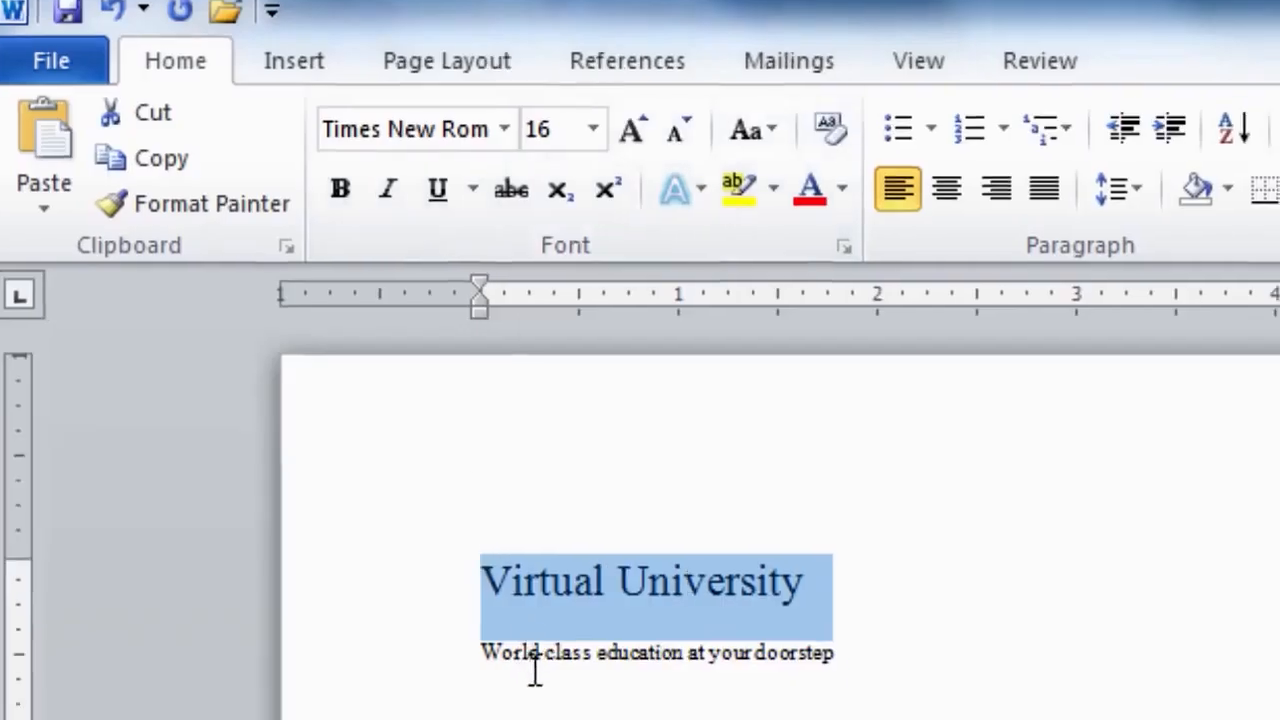
pyautogui.click(535, 672)
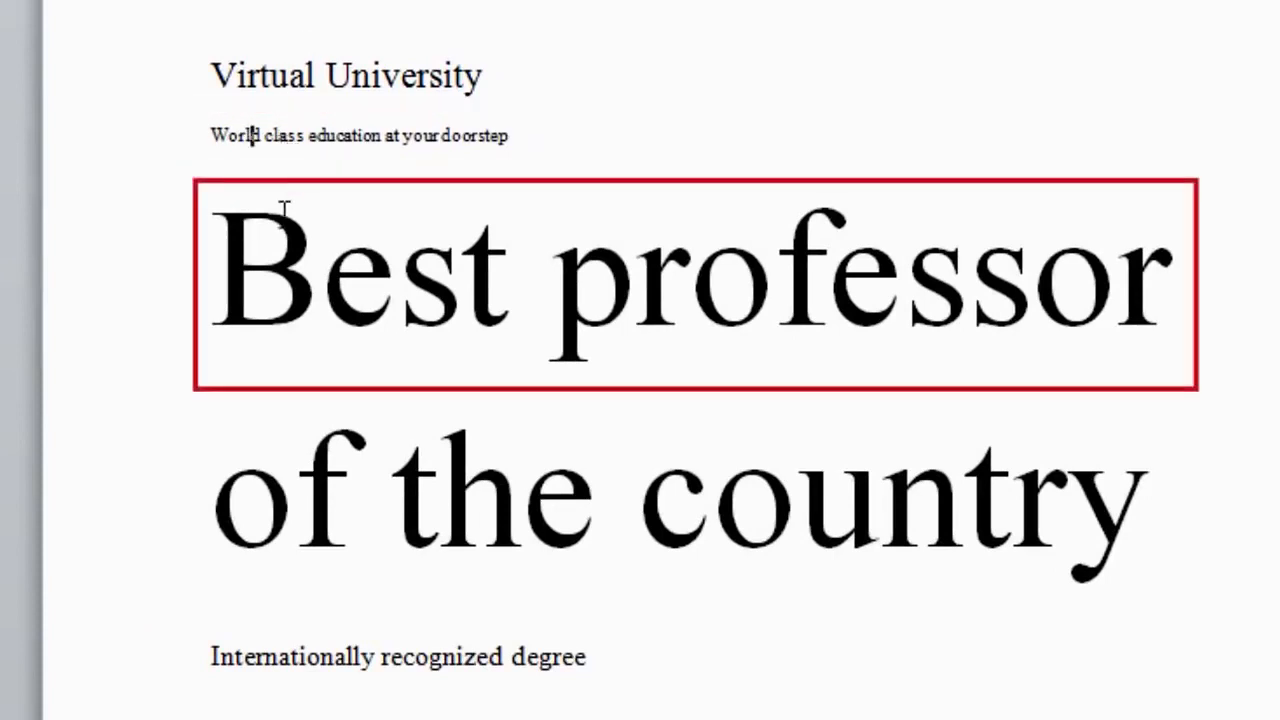
pyautogui.click(260, 328)
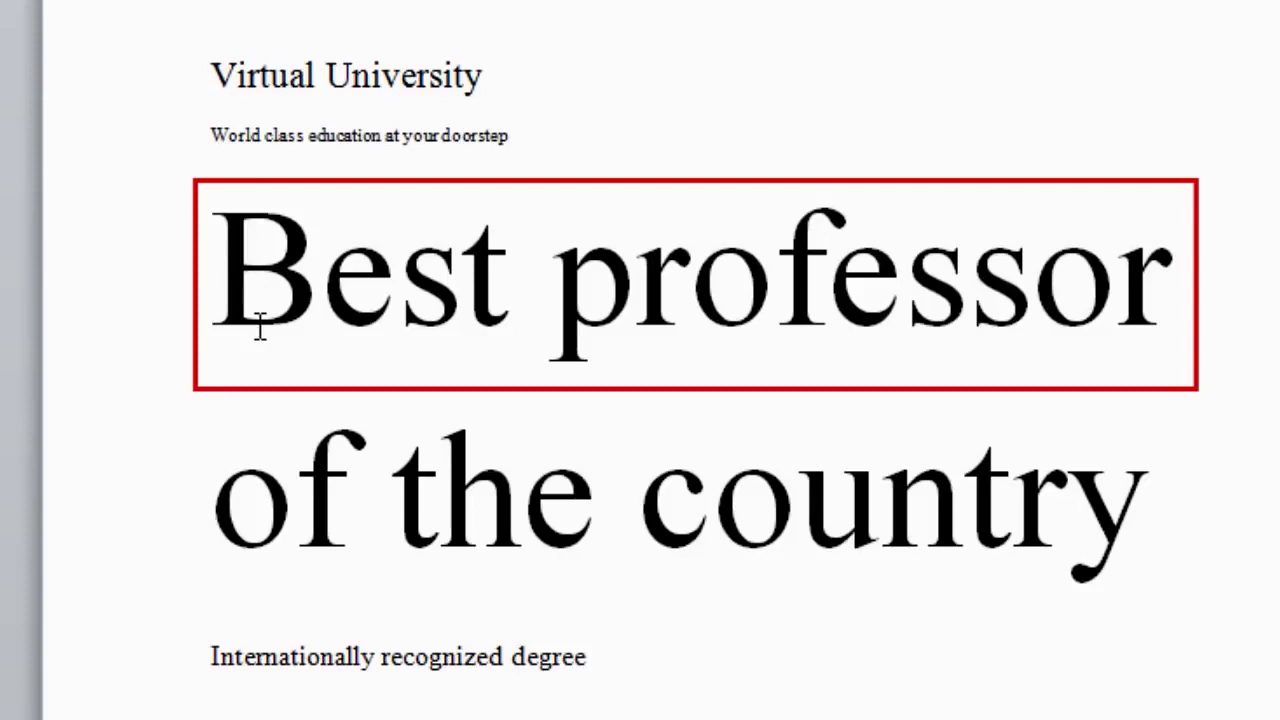
pyautogui.click(213, 657)
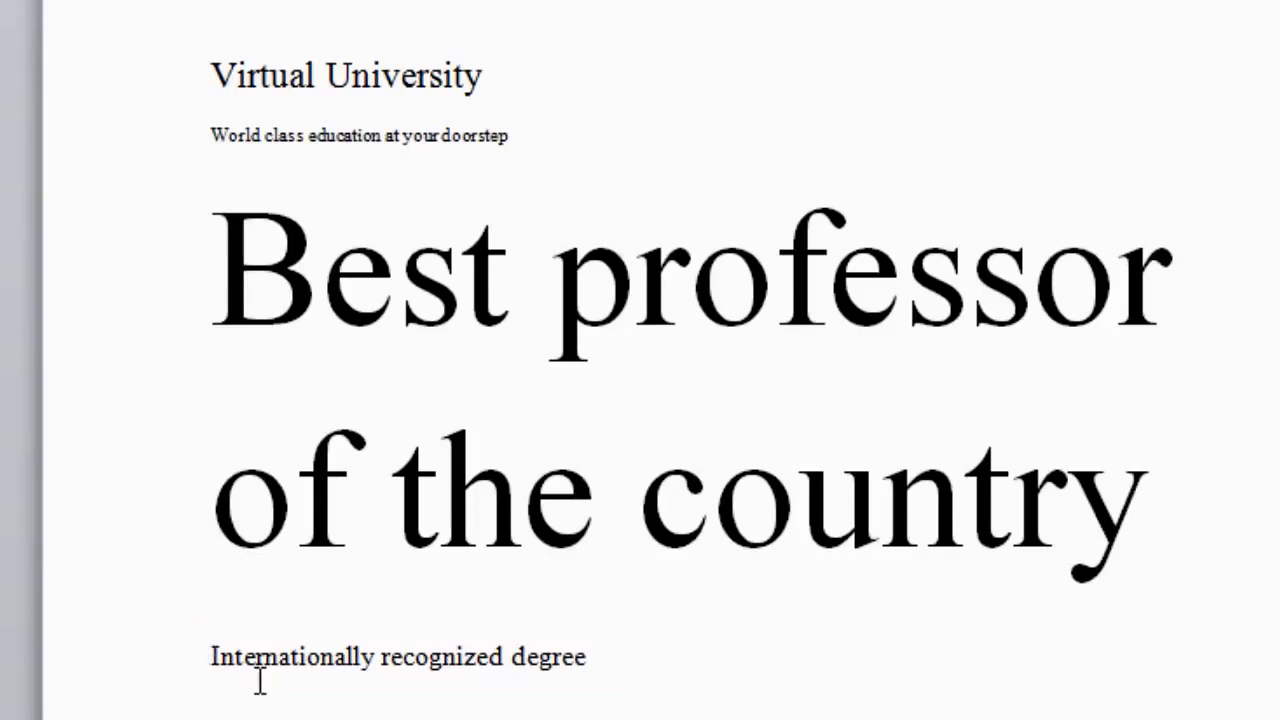
pyautogui.moveTo(208, 657); pyautogui.dragTo(590, 661)
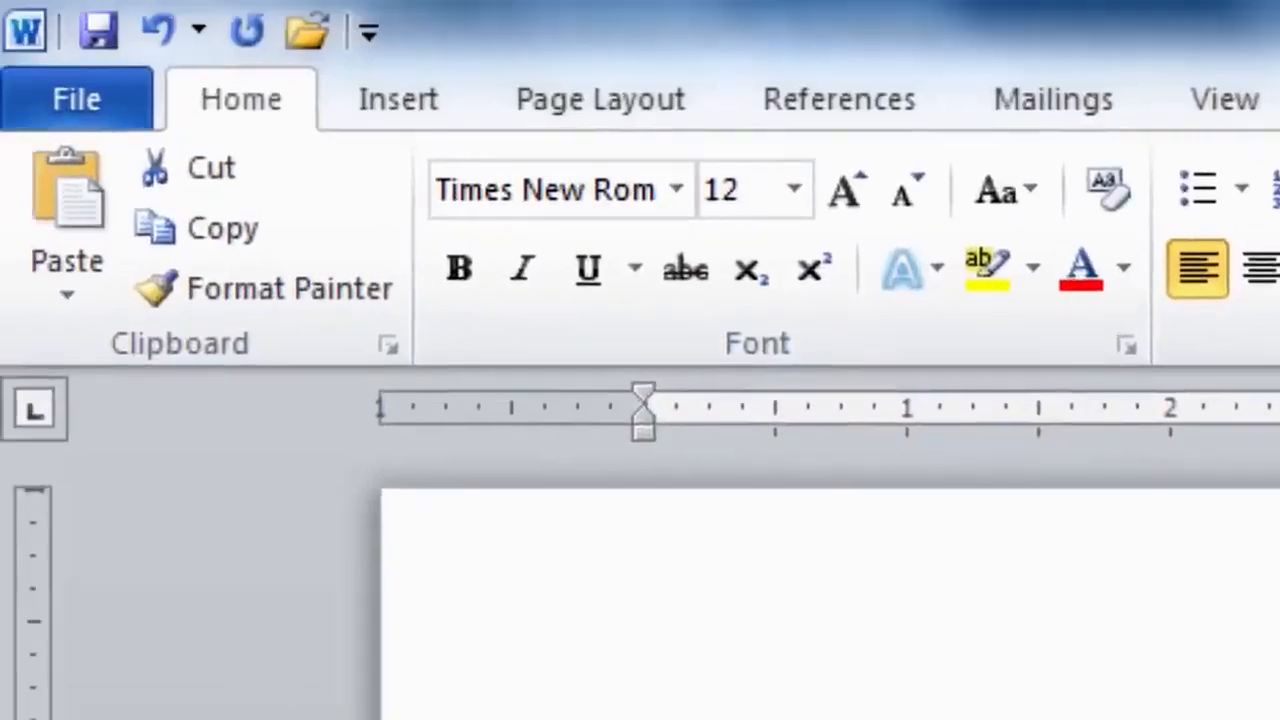
# - Set the 'Internationally recognized degree' line to 16 pt in the Font dialog
pyautogui.click(1128, 346)
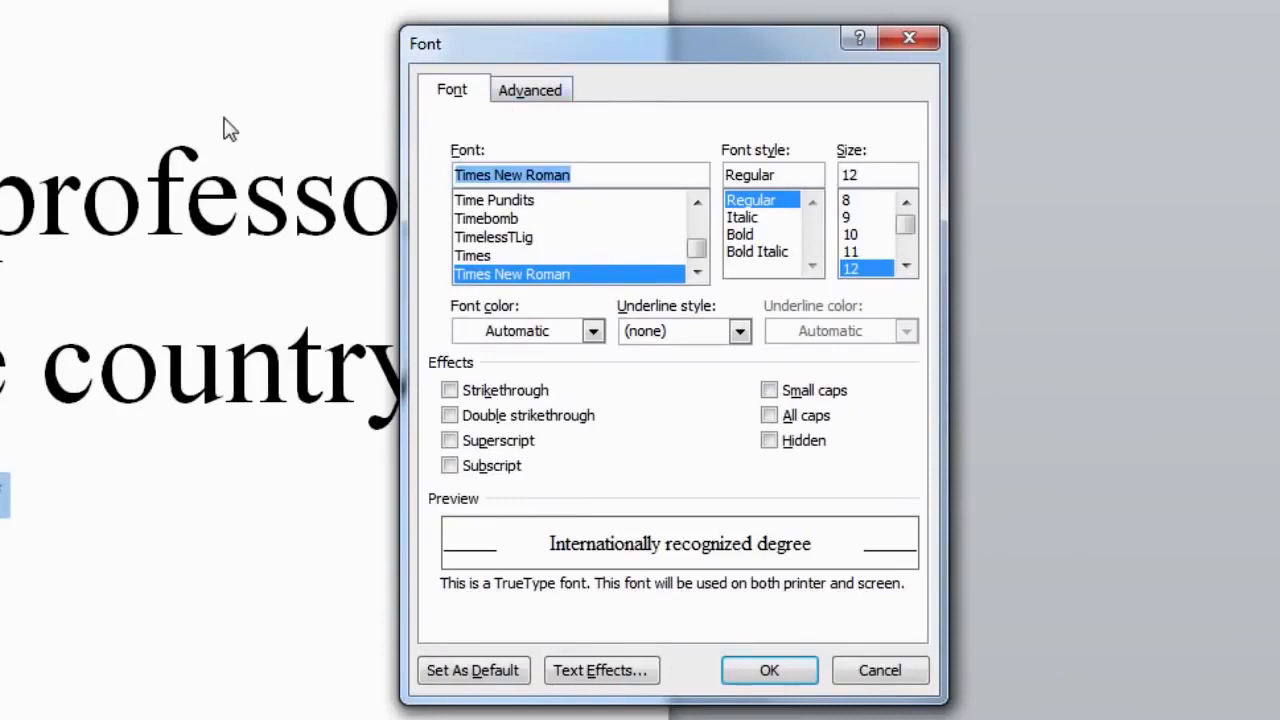
pyautogui.click(907, 268)
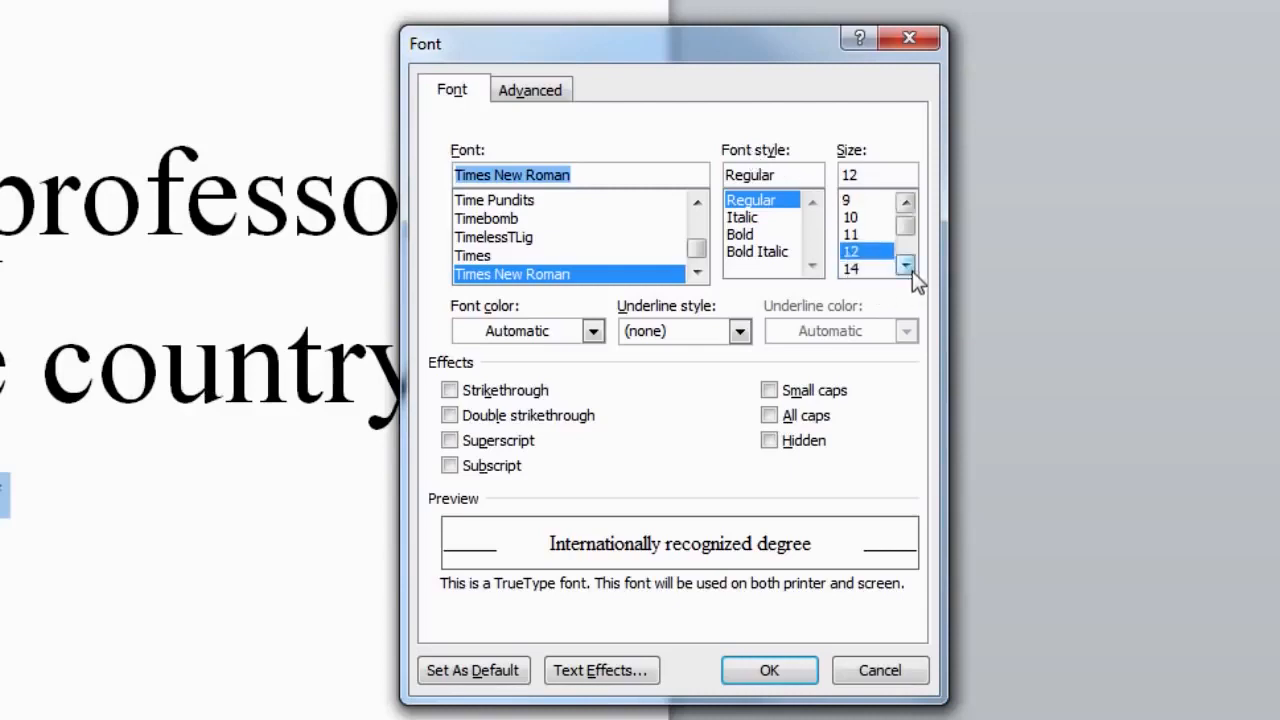
pyautogui.click(907, 268)
pyautogui.click(855, 270)
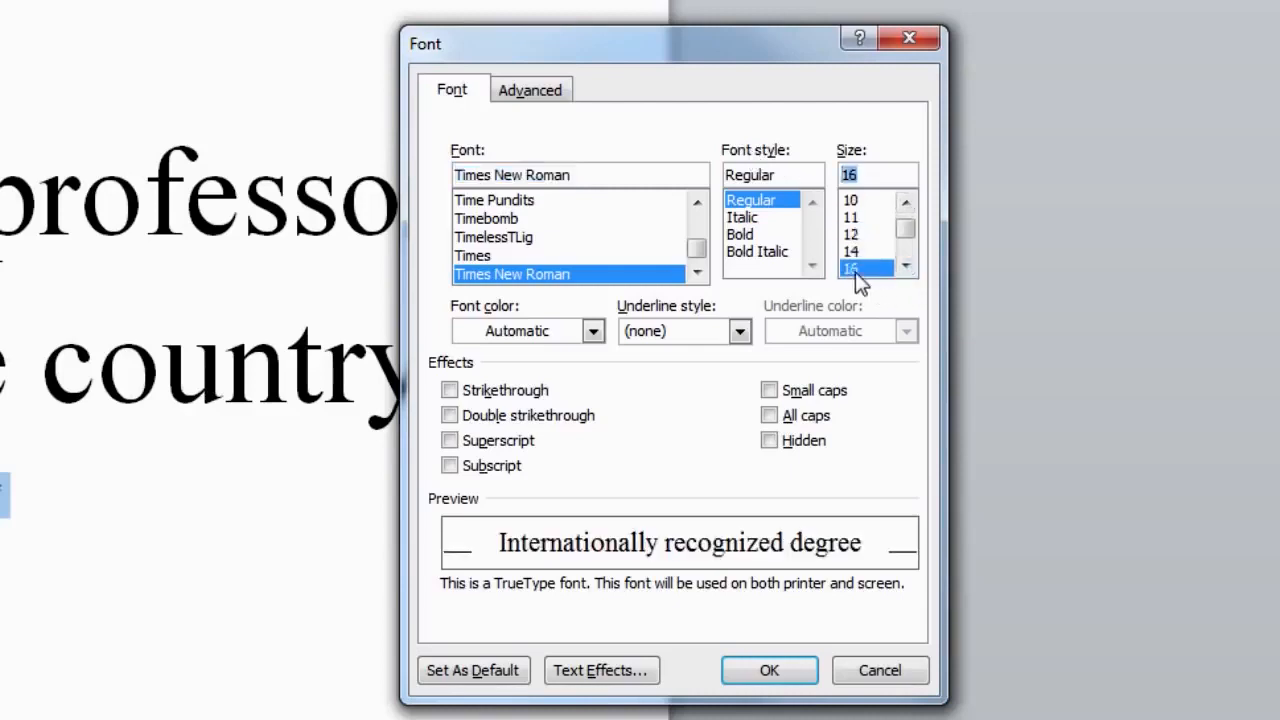
pyautogui.click(769, 670)
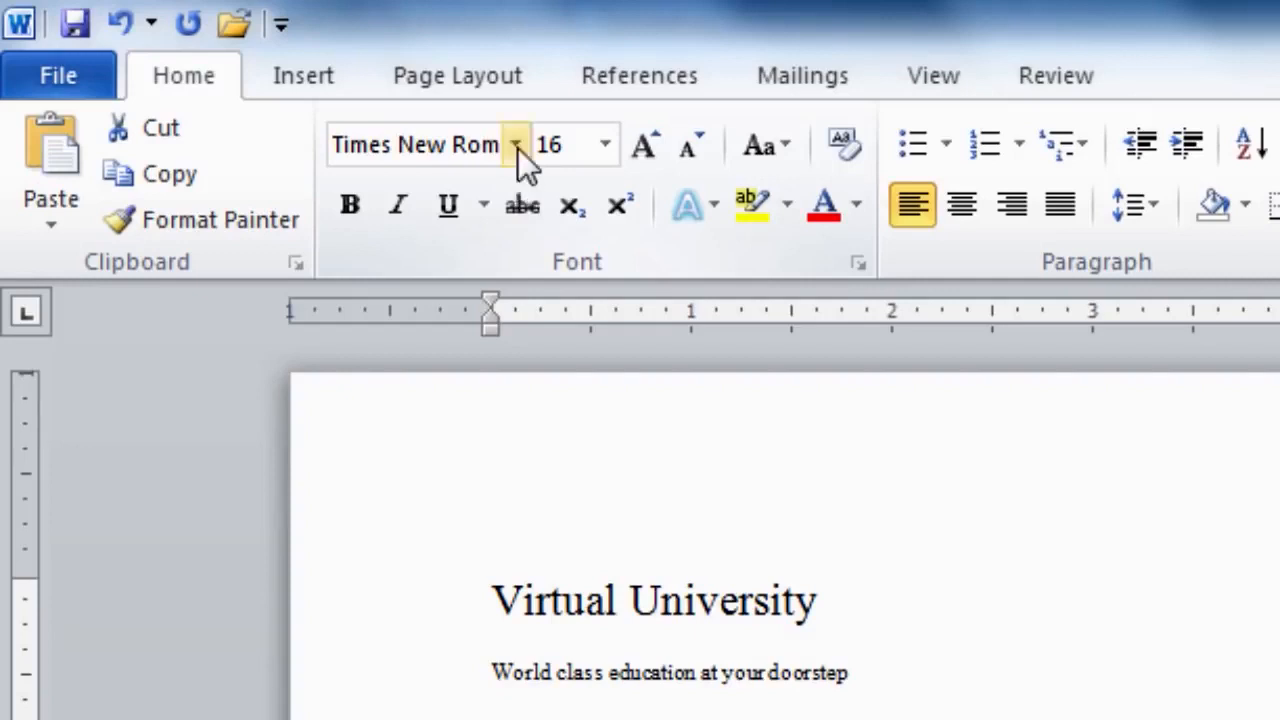
# - Apply Arial Black from Recently Used Fonts to the degree line
pyautogui.click(518, 148)
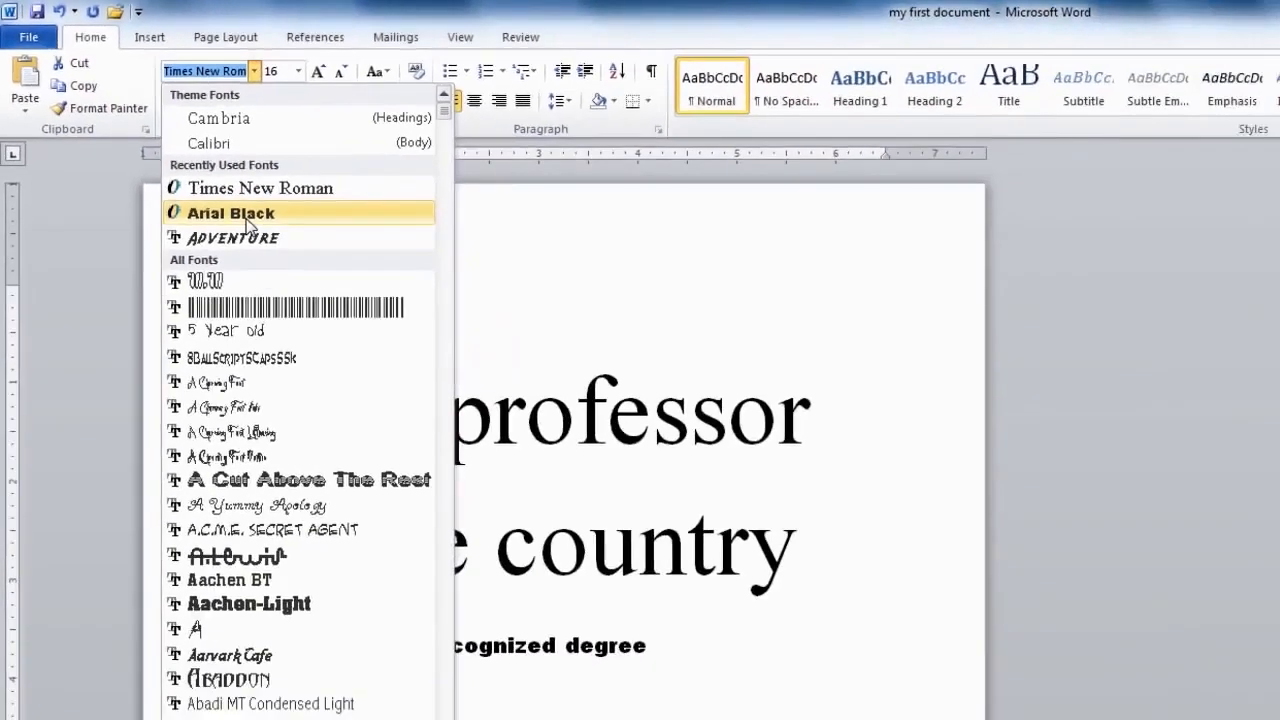
pyautogui.click(248, 213)
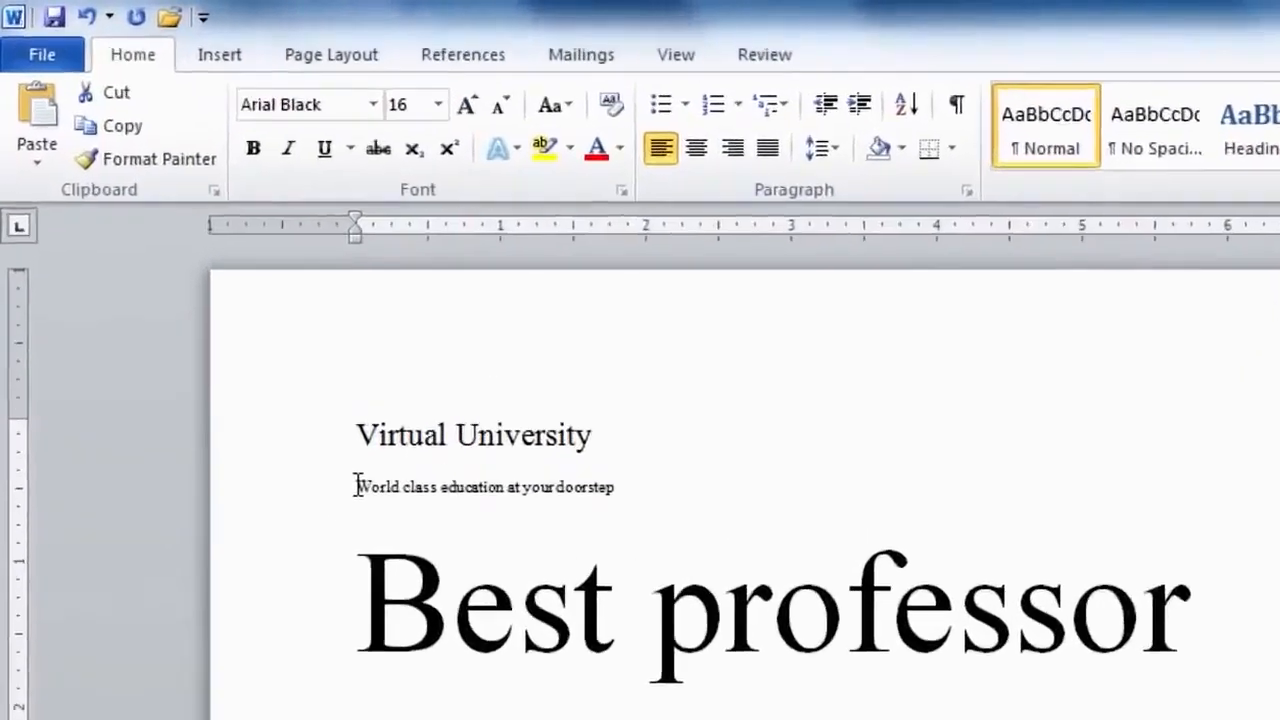
pyautogui.moveTo(242, 331); pyautogui.dragTo(439, 331)
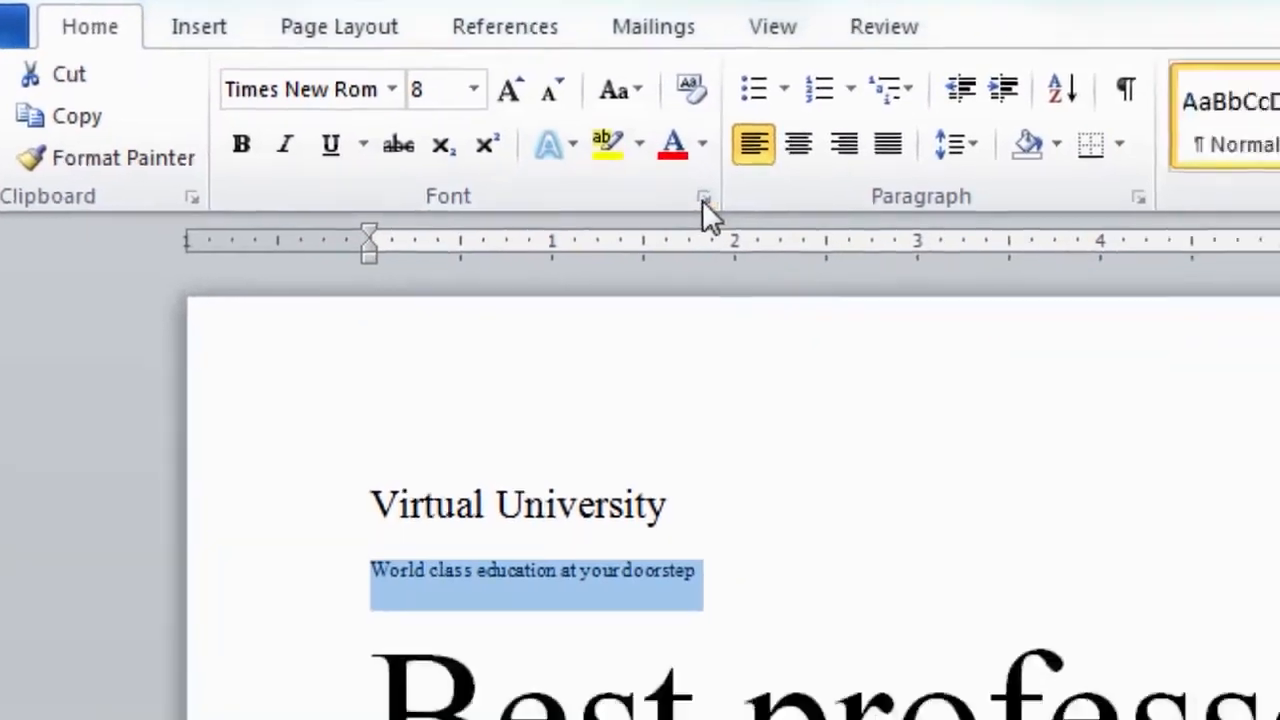
# - Change the tagline's font to Arial Black by searching 'arial' in the Font dialog
pyautogui.click(704, 198)
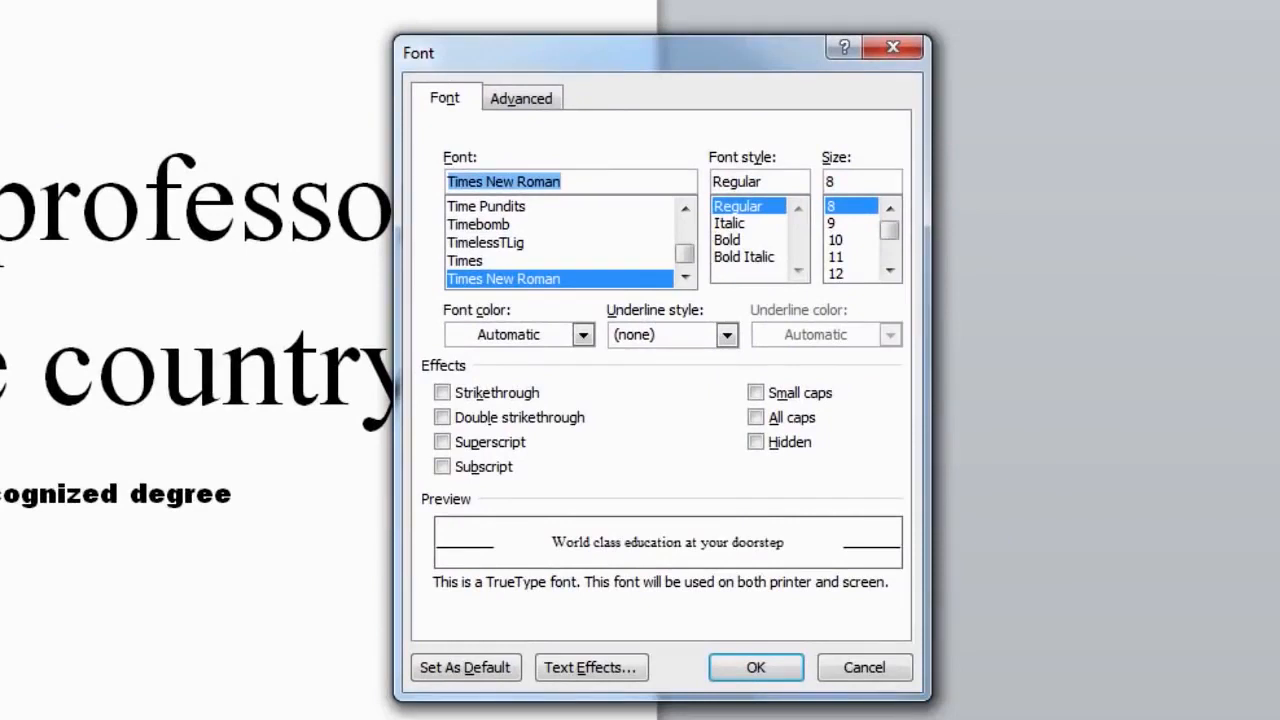
pyautogui.click(685, 278)
pyautogui.click(685, 278)
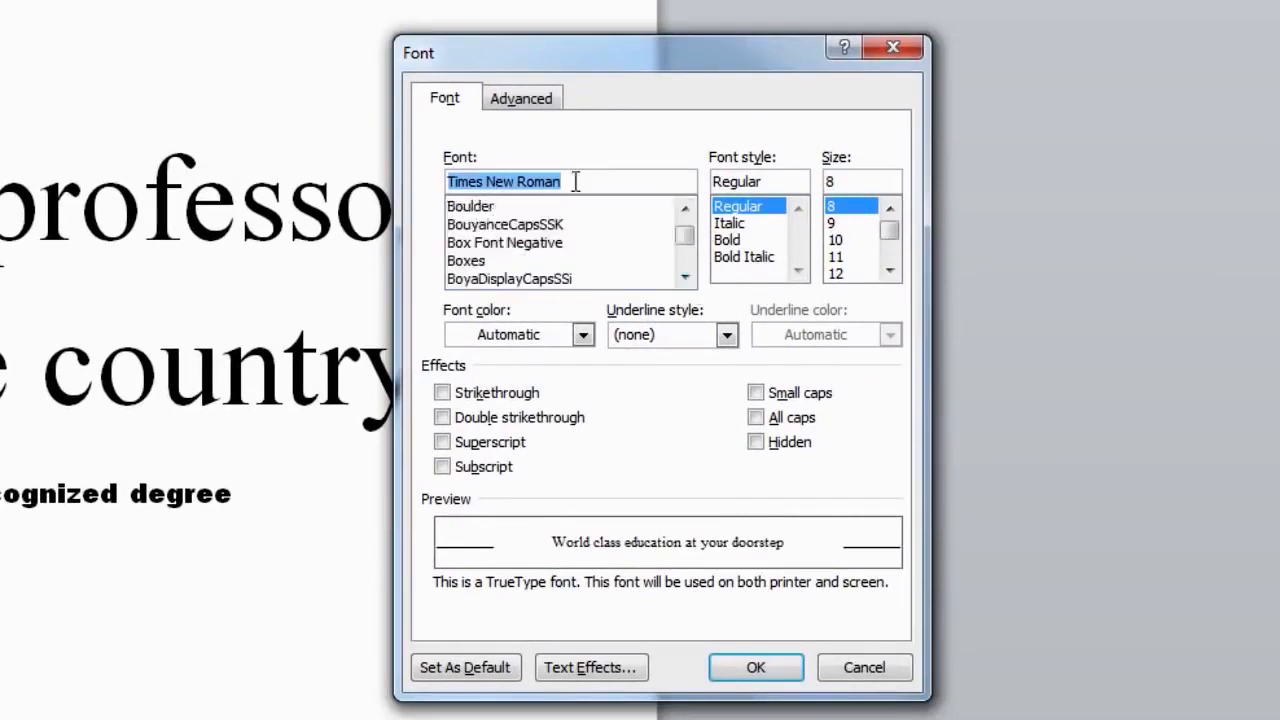
pyautogui.write('ar')
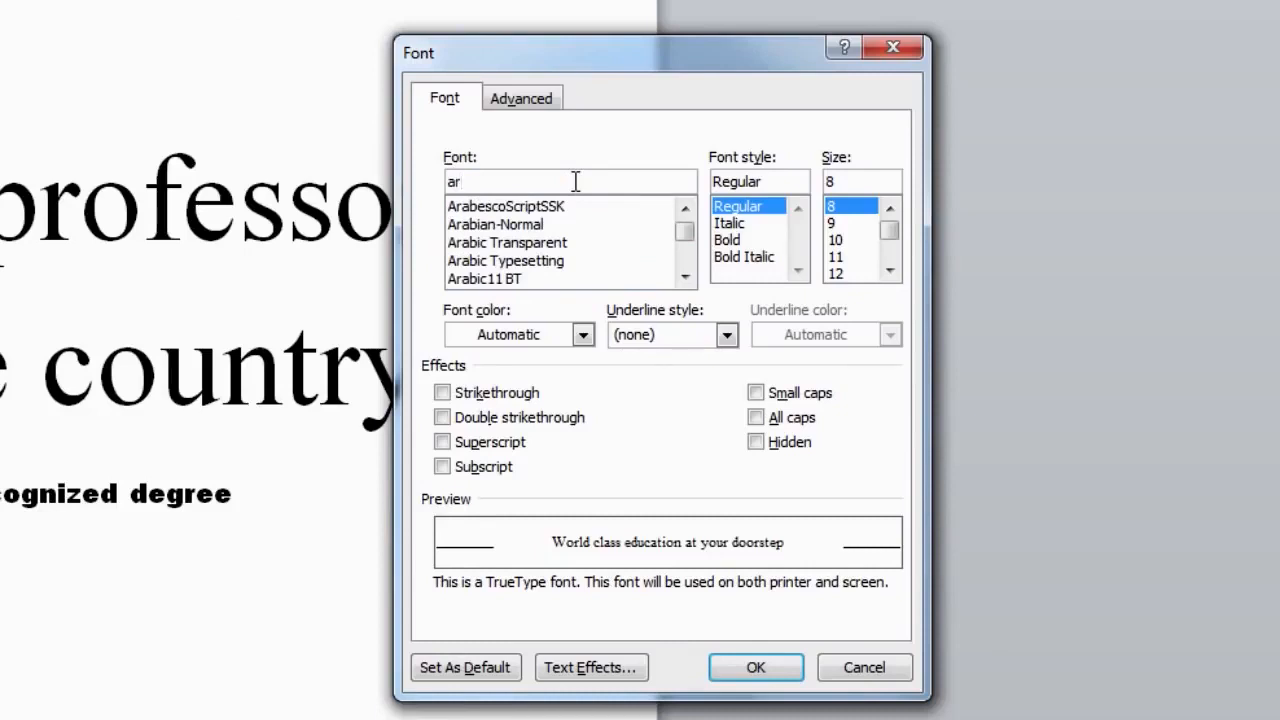
pyautogui.write('ial')
pyautogui.click(489, 248)
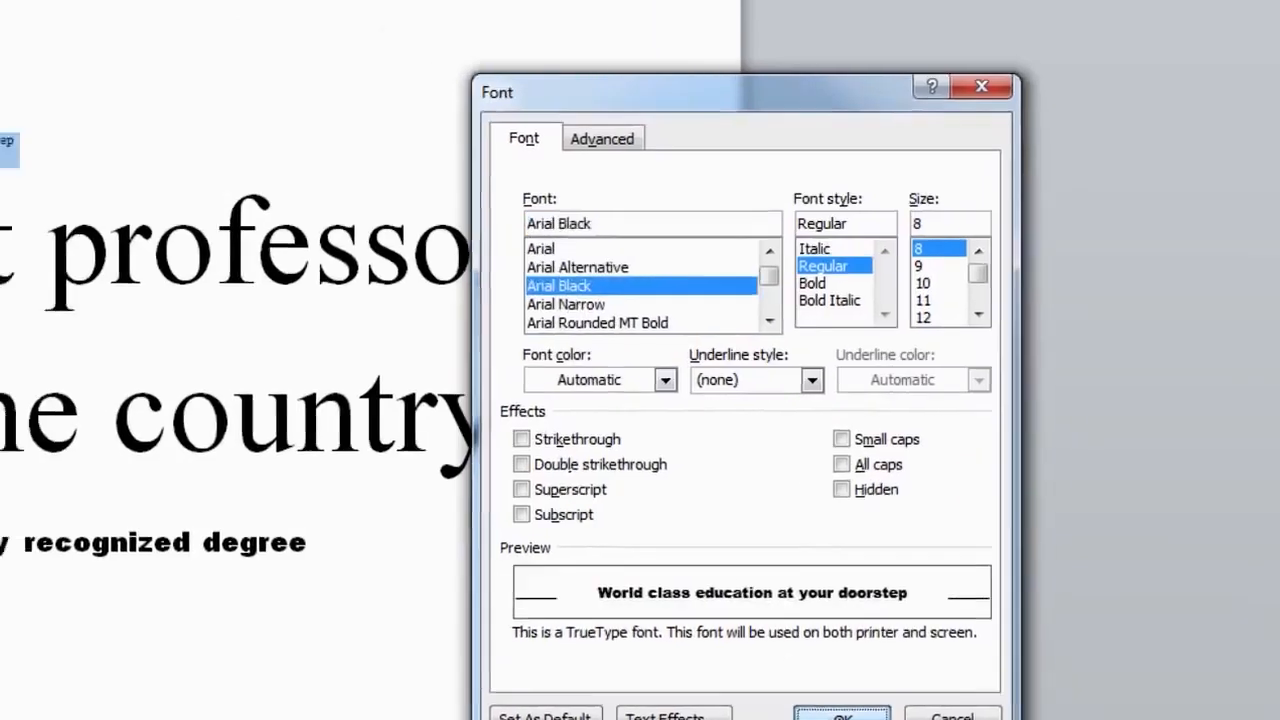
pyautogui.click(752, 667)
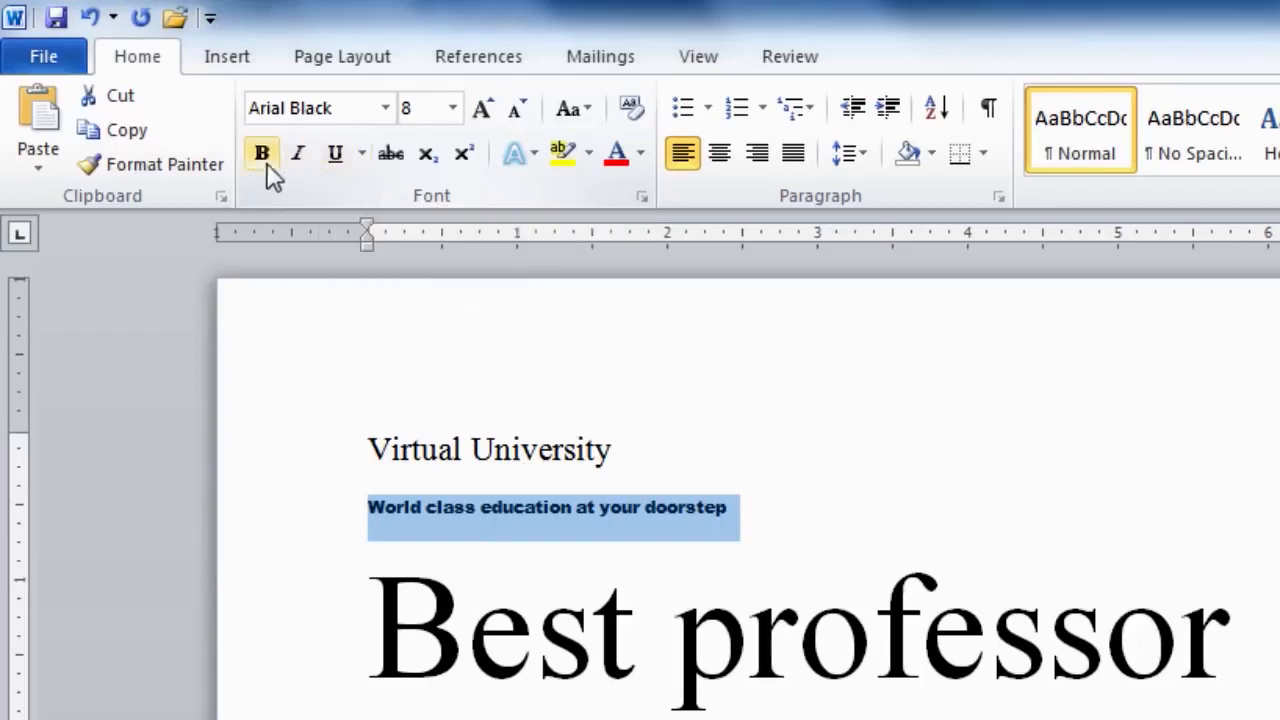
# - Italicize and underline the 'World class education at your doorstep' tagline
pyautogui.click(300, 160)
pyautogui.click(337, 168)
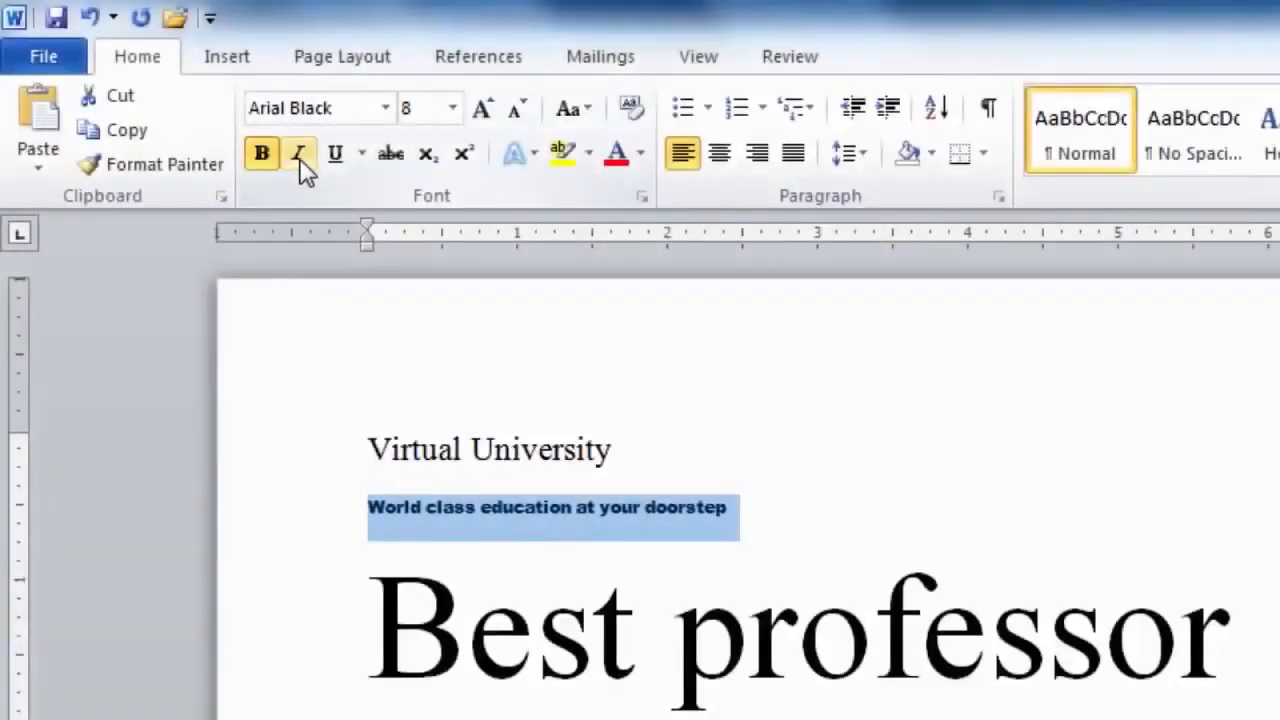
pyautogui.click(299, 156)
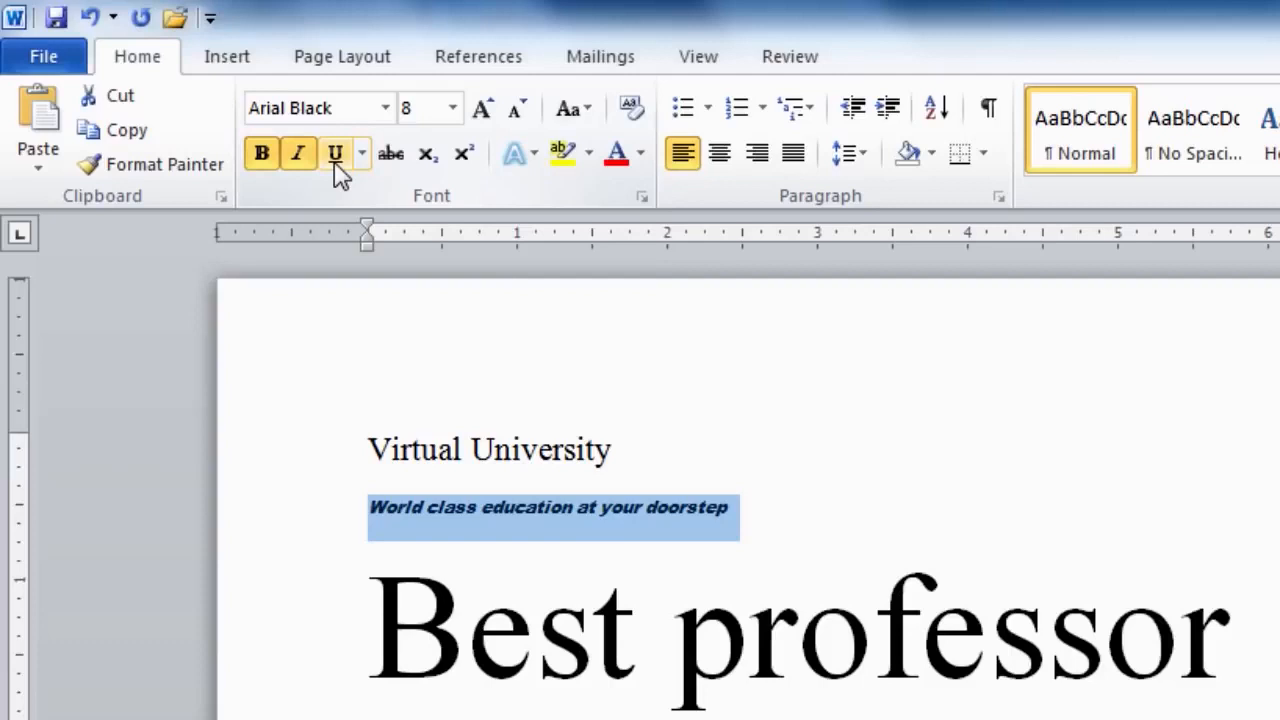
pyautogui.click(336, 156)
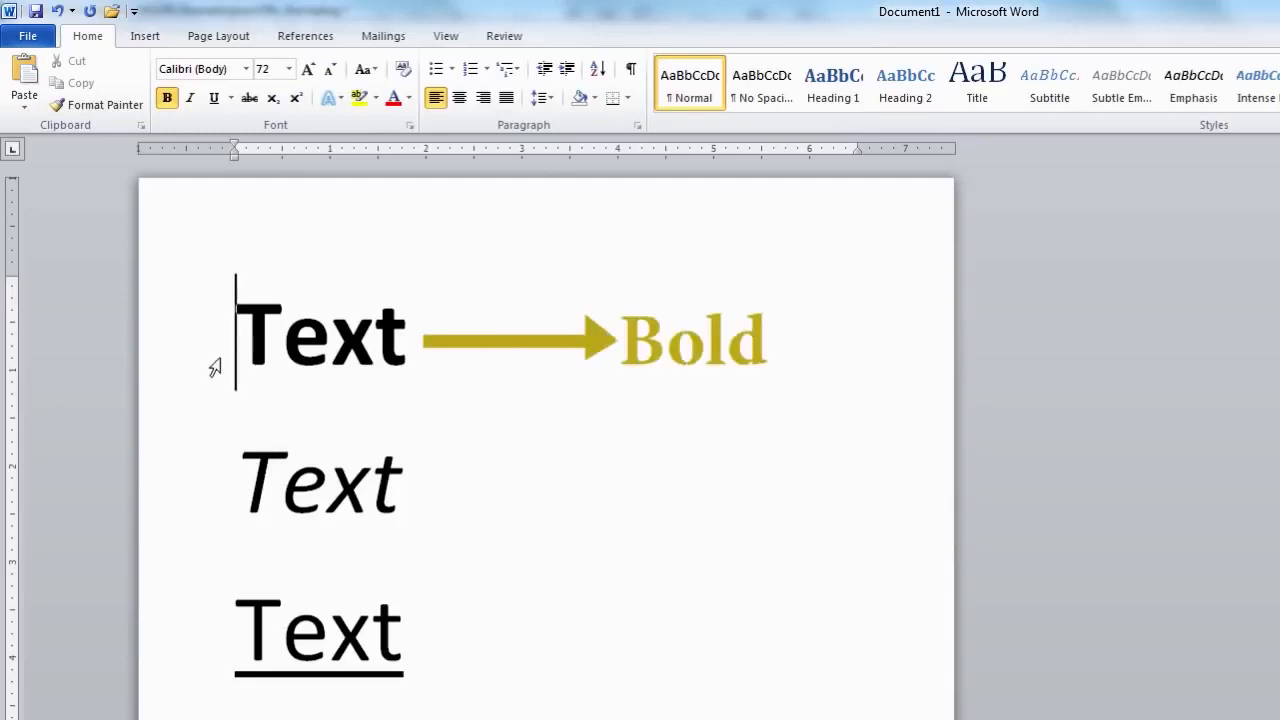
pyautogui.click(223, 486)
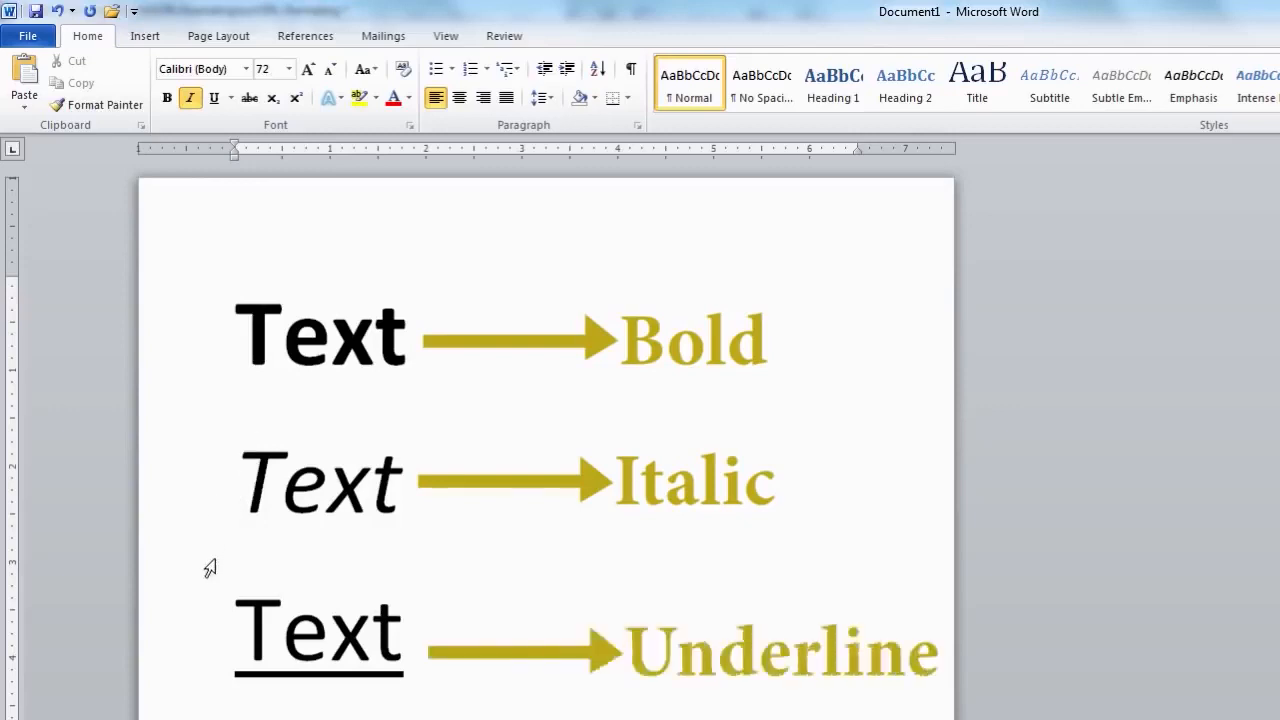
pyautogui.click(224, 641)
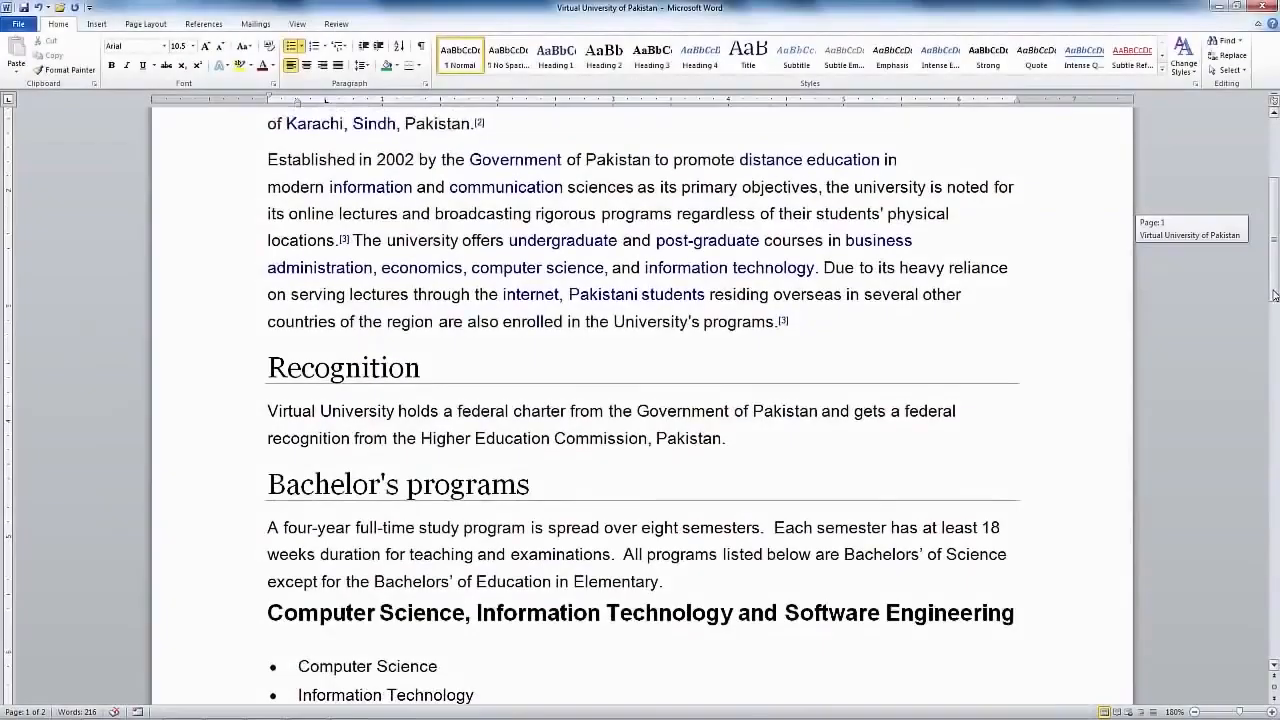
pyautogui.moveTo(1274, 294); pyautogui.dragTo(1274, 354)
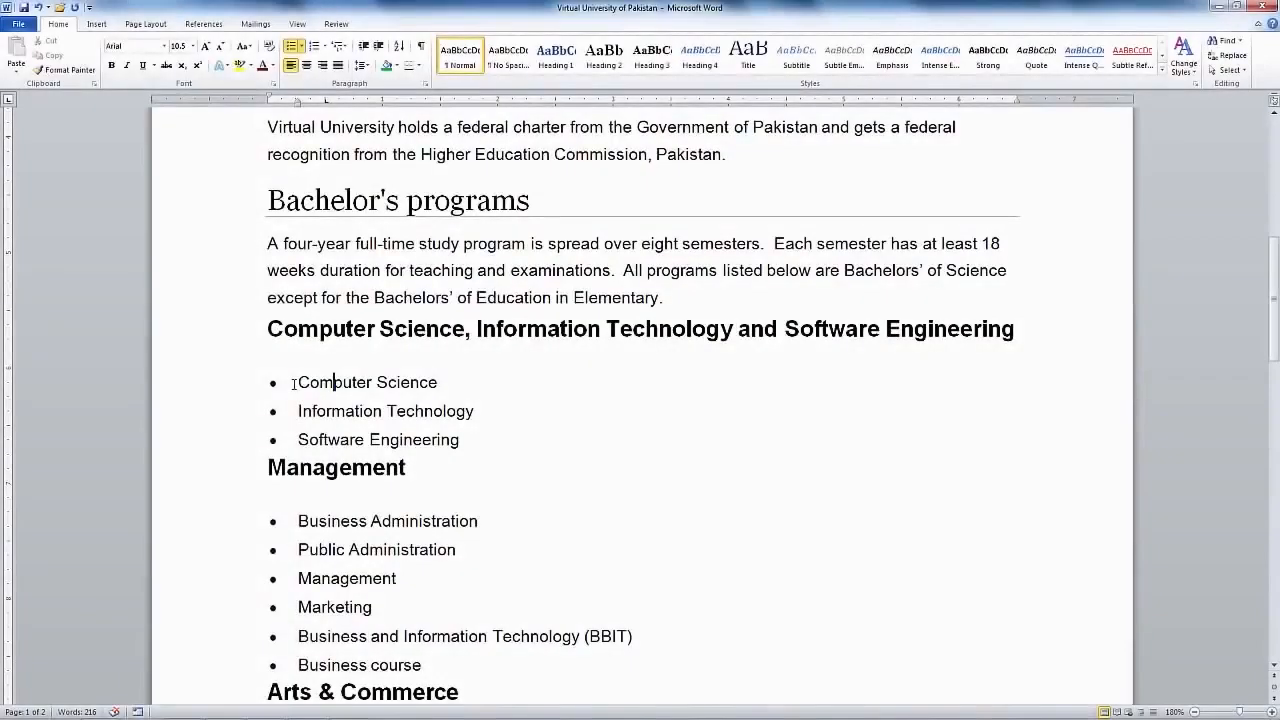
# - Bold and underline the Computer Science, Information Technology and Software Engineering items
pyautogui.moveTo(298, 382); pyautogui.dragTo(466, 435)
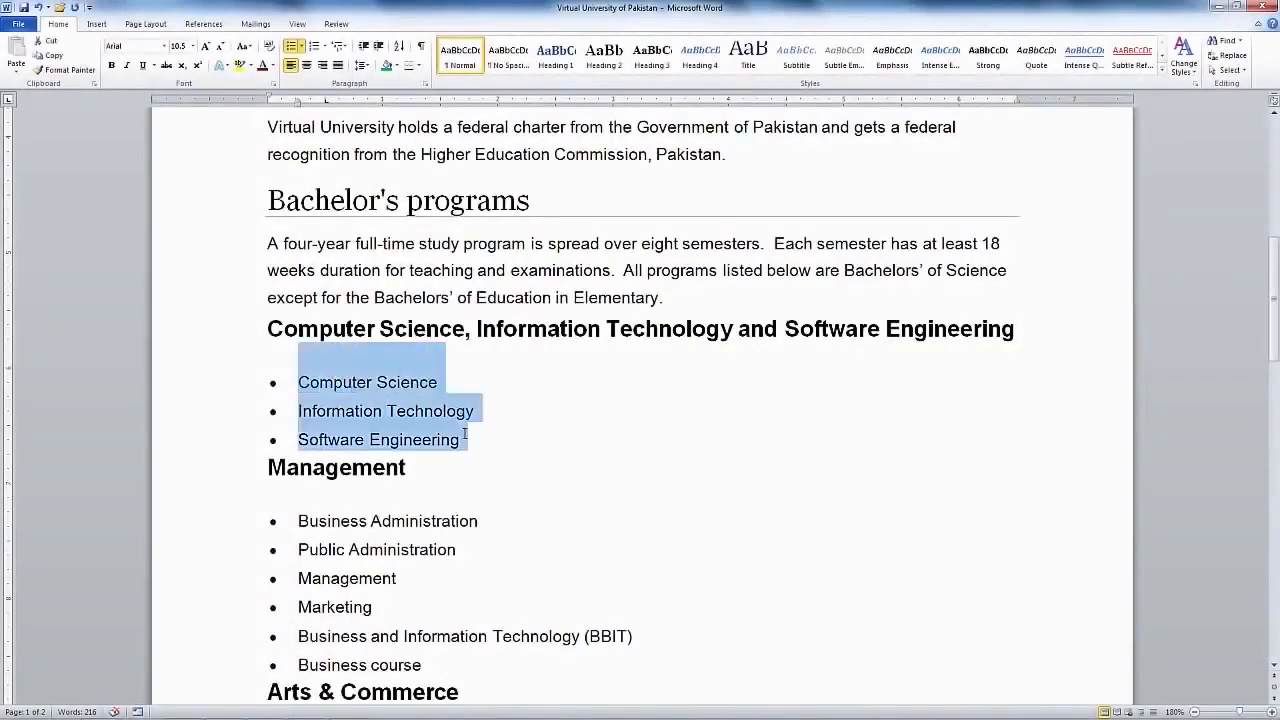
pyautogui.click(111, 65)
pyautogui.click(144, 66)
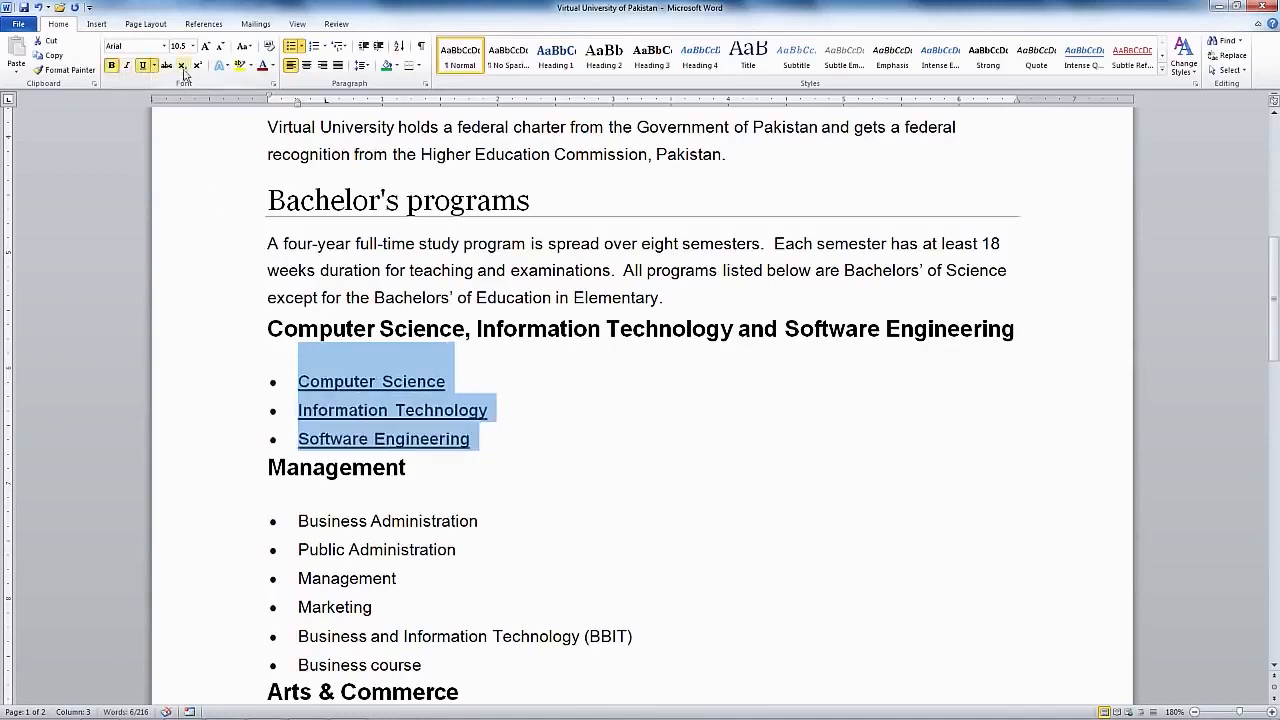
pyautogui.click(293, 439)
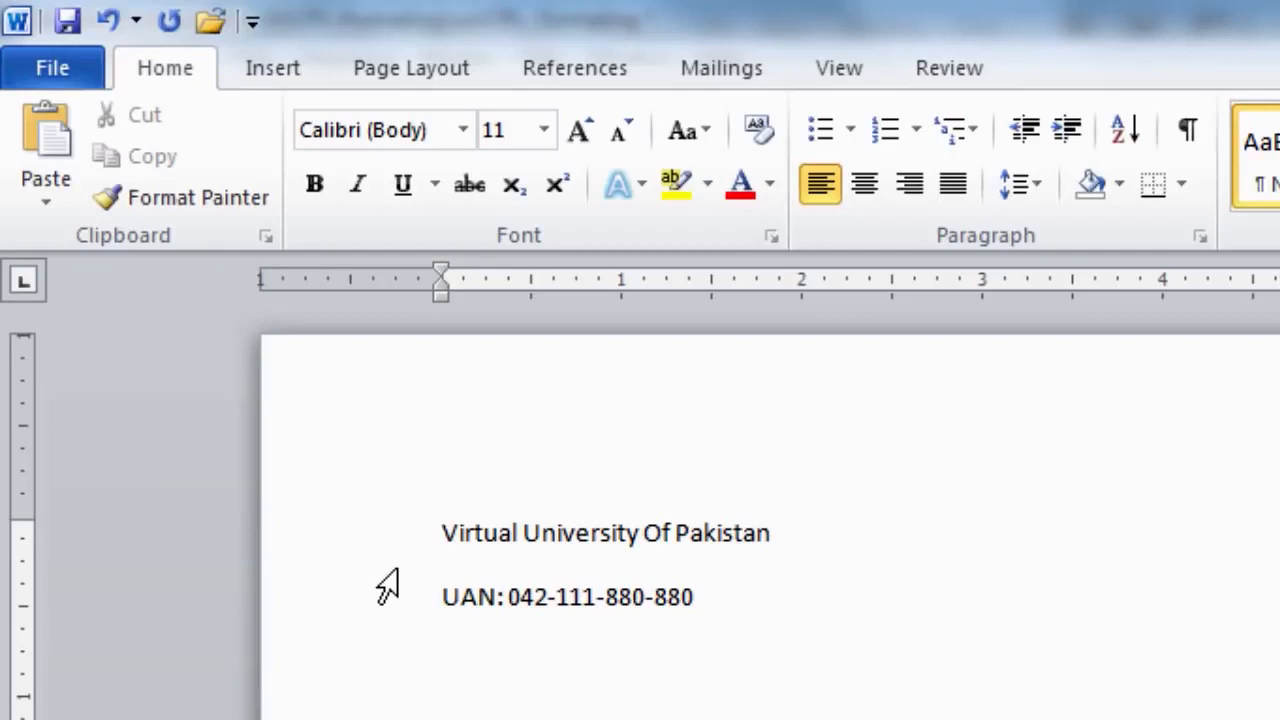
# - Bold 'Virtual University Of Pakistan' and insert a bold campus address line above the UAN line
pyautogui.moveTo(447, 530); pyautogui.dragTo(780, 571)
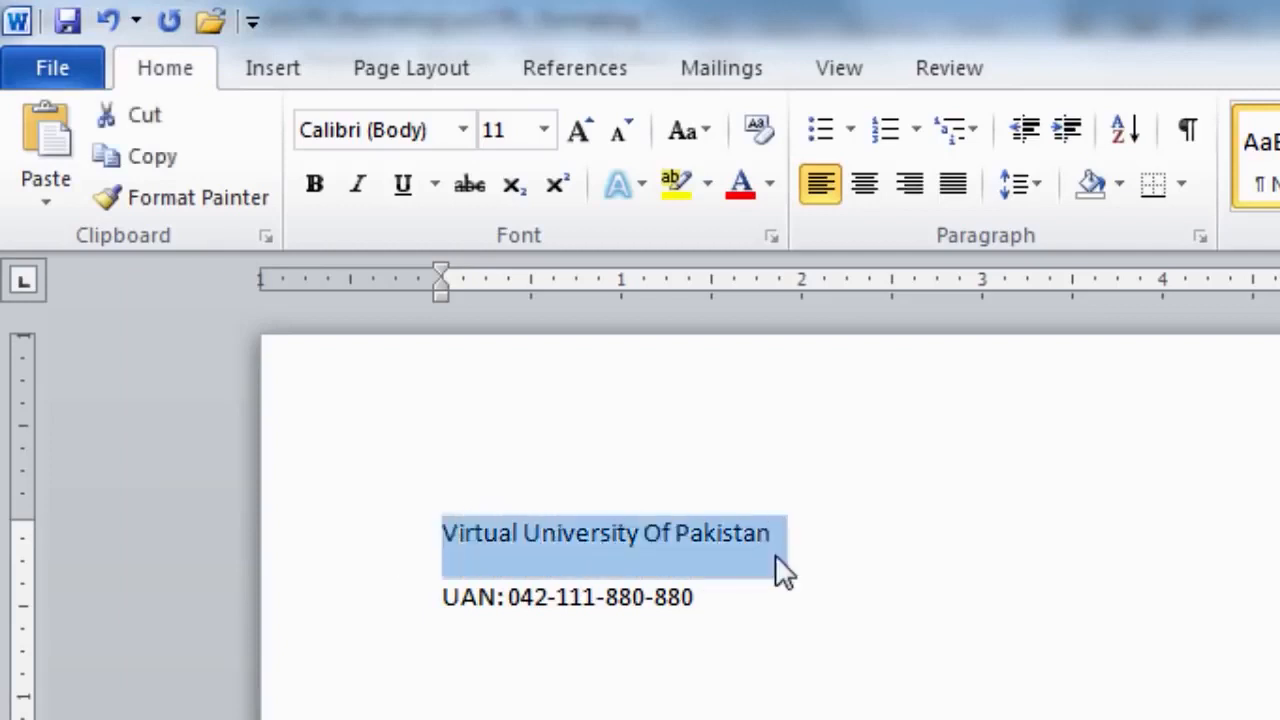
pyautogui.click(327, 193)
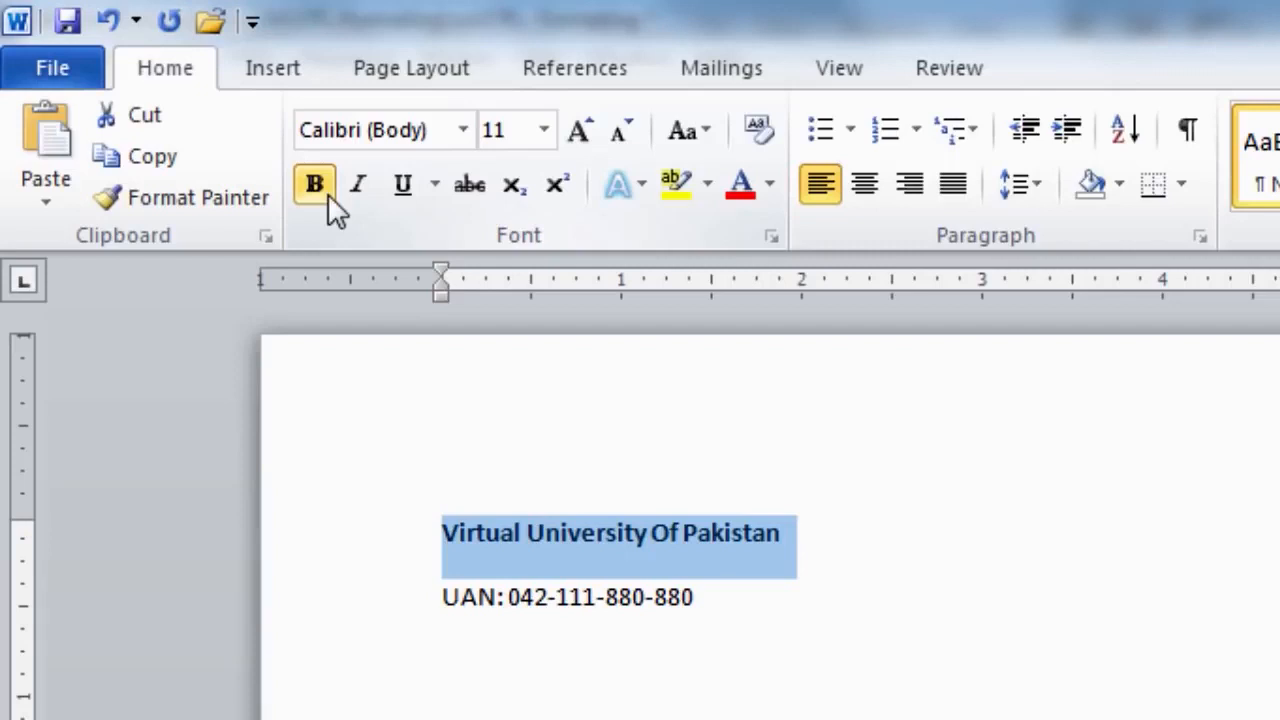
pyautogui.click(445, 597)
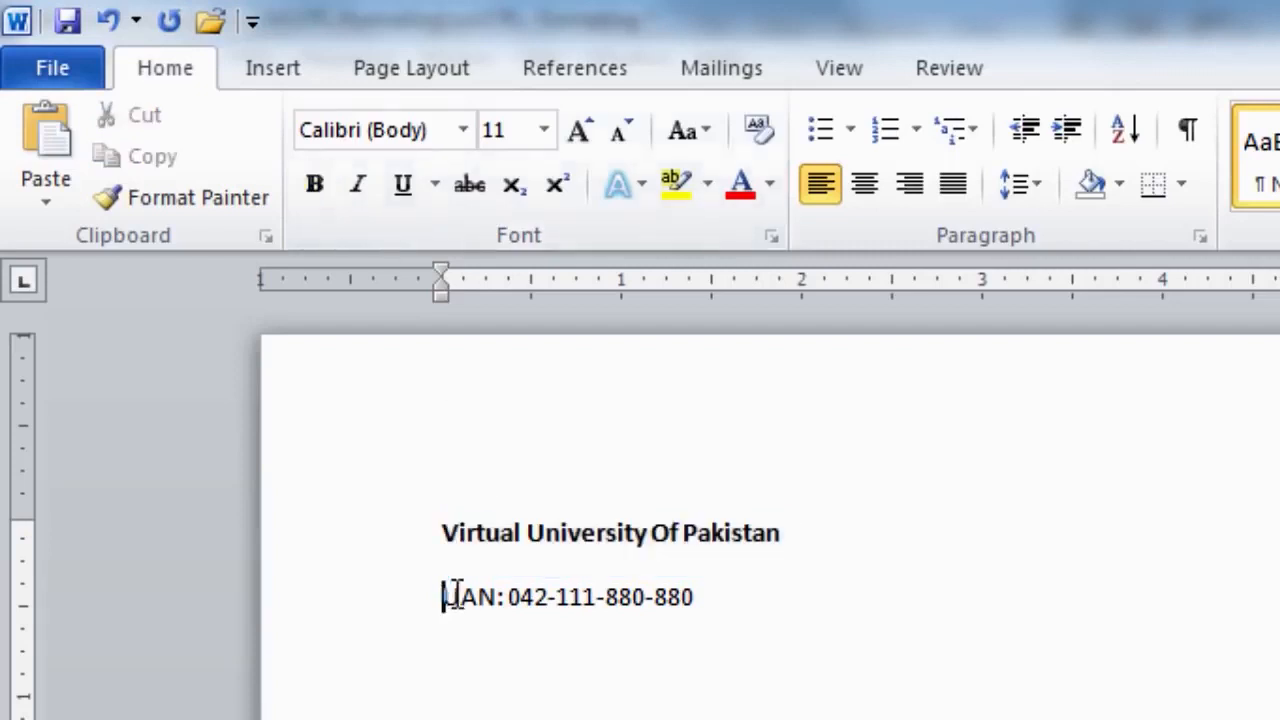
pyautogui.press('Return')
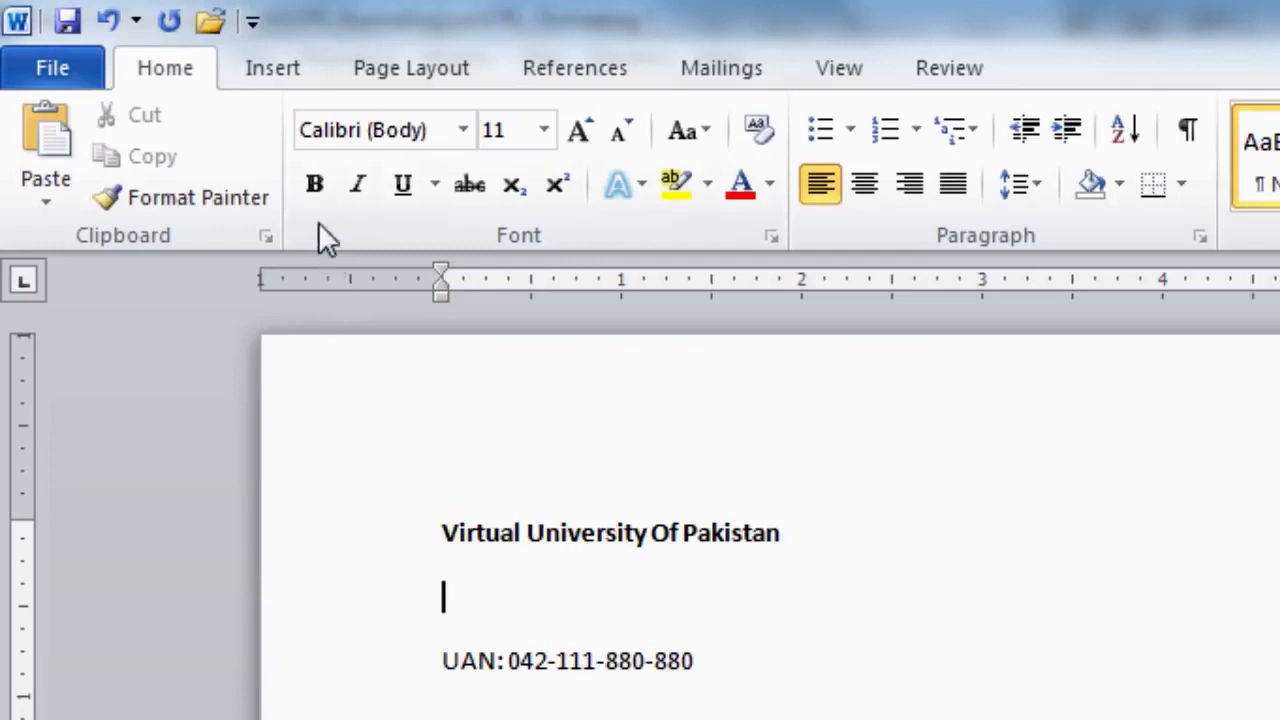
pyautogui.click(314, 184)
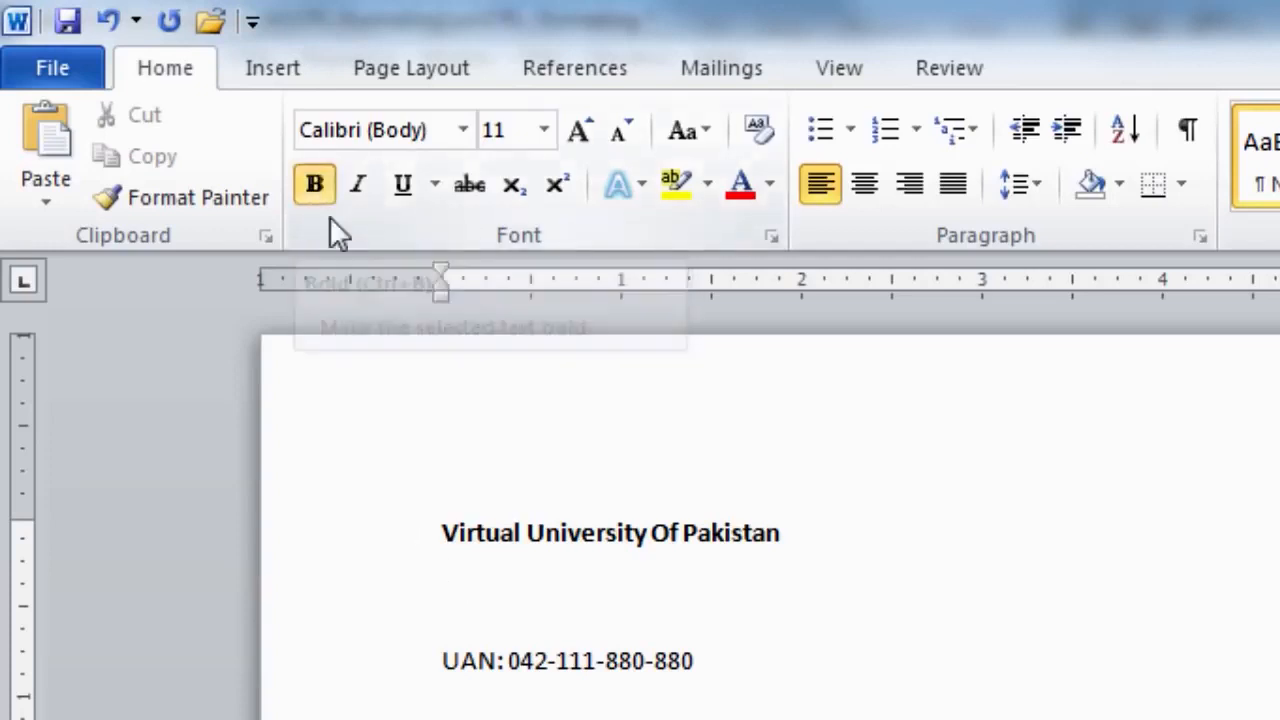
pyautogui.write('M.A Jin')
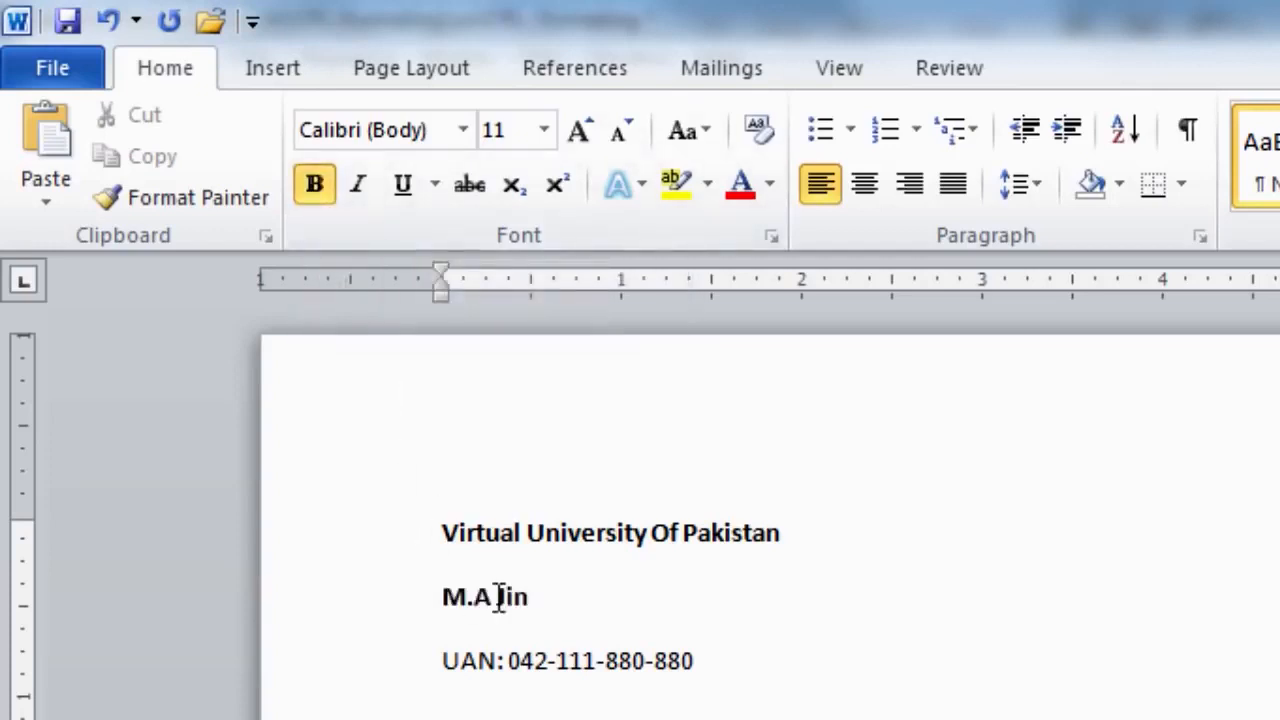
pyautogui.write('nah Campus,')
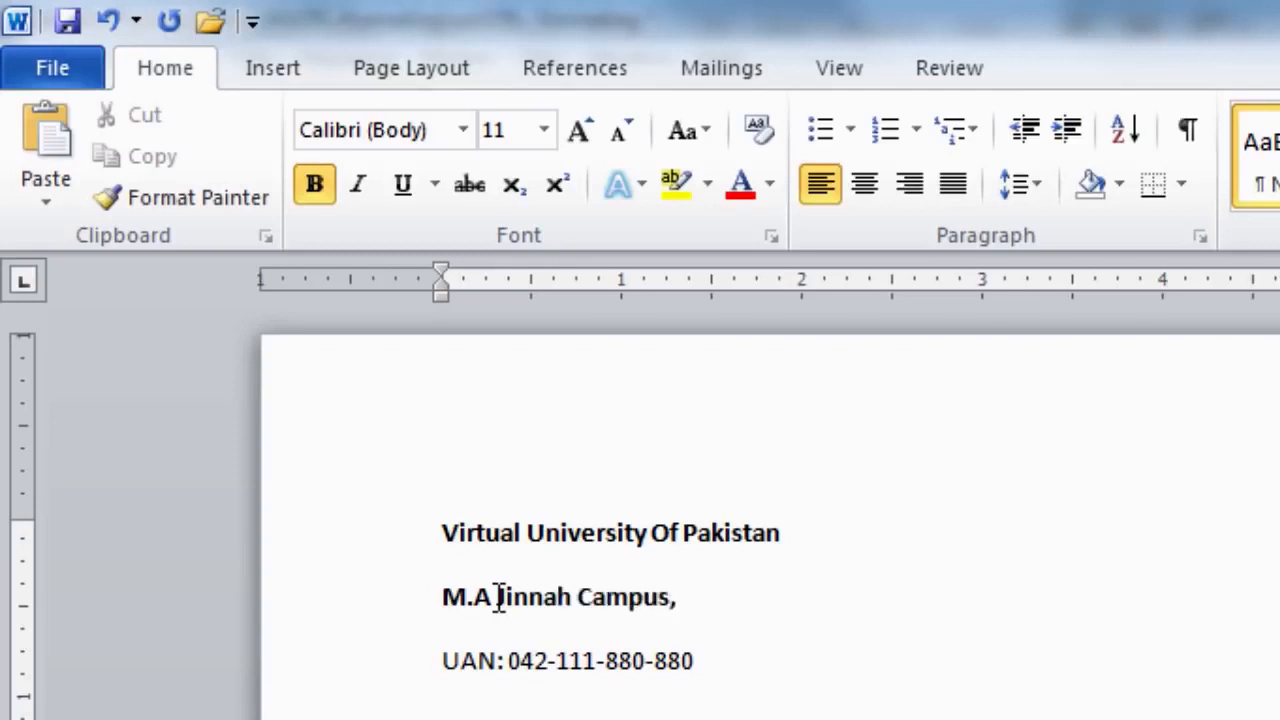
pyautogui.write(' Defence Road, Off Raiwind Roa')
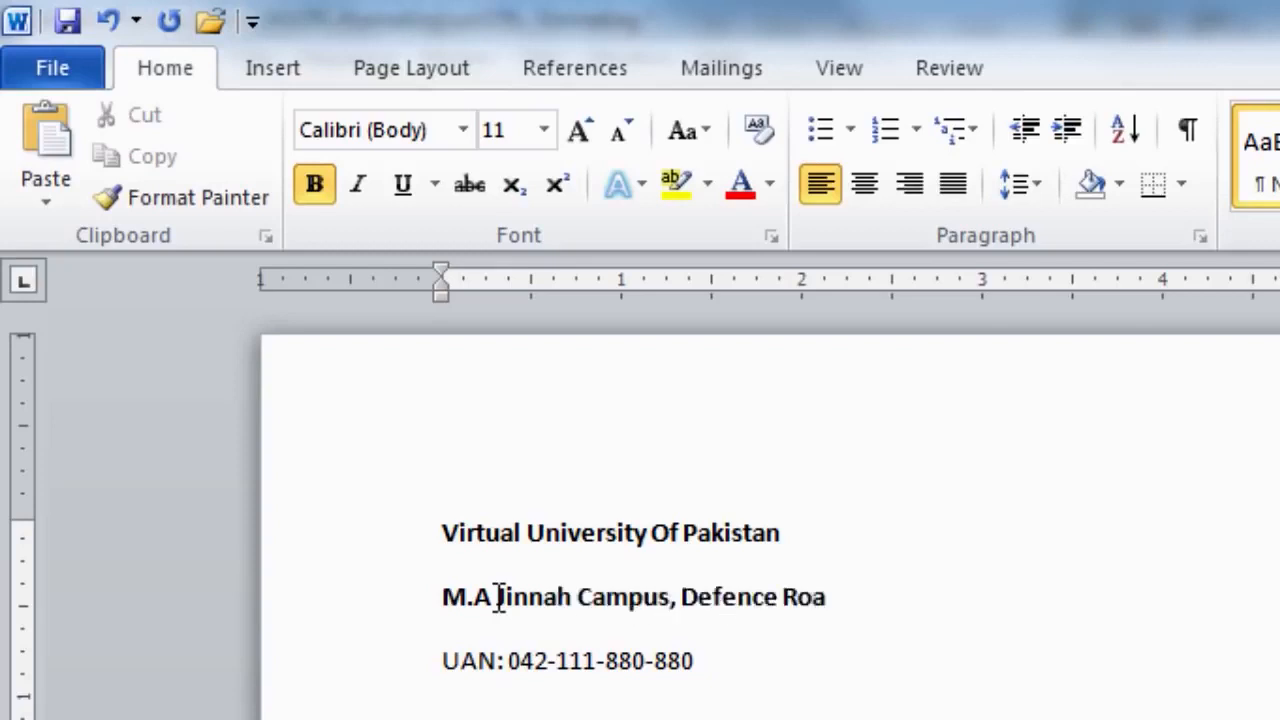
pyautogui.write('d, Lahore')
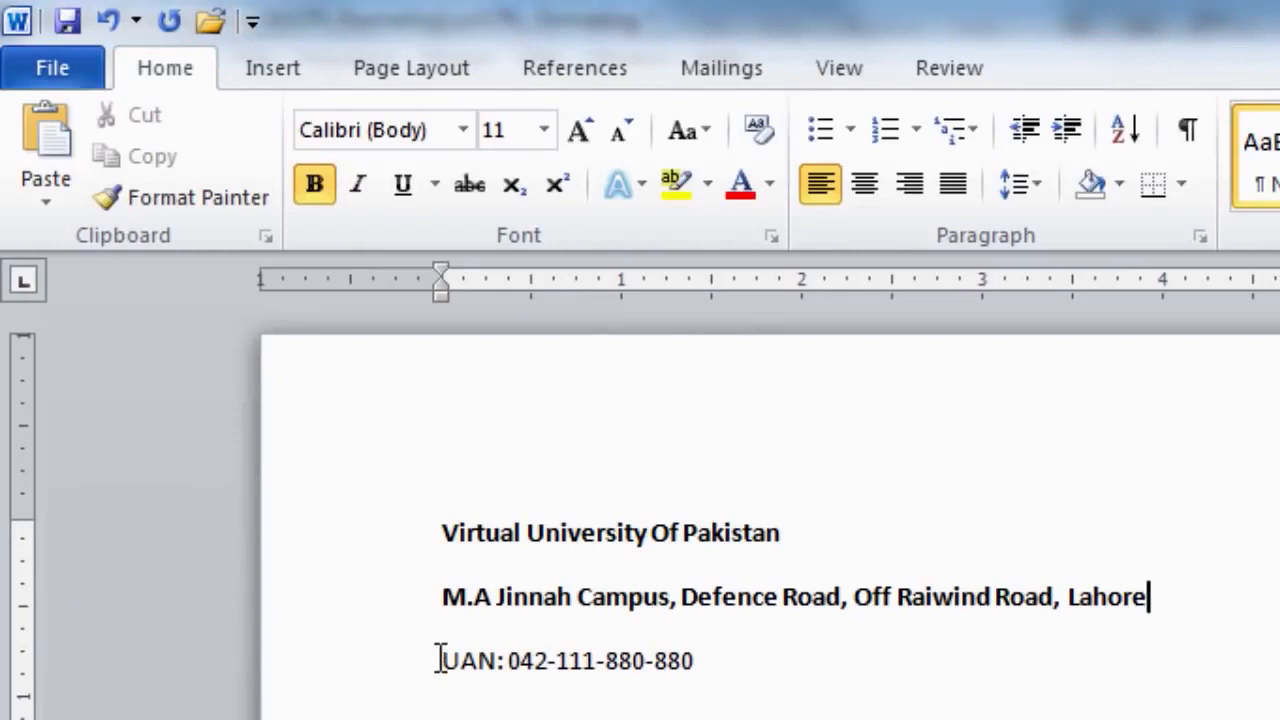
pyautogui.click(441, 660)
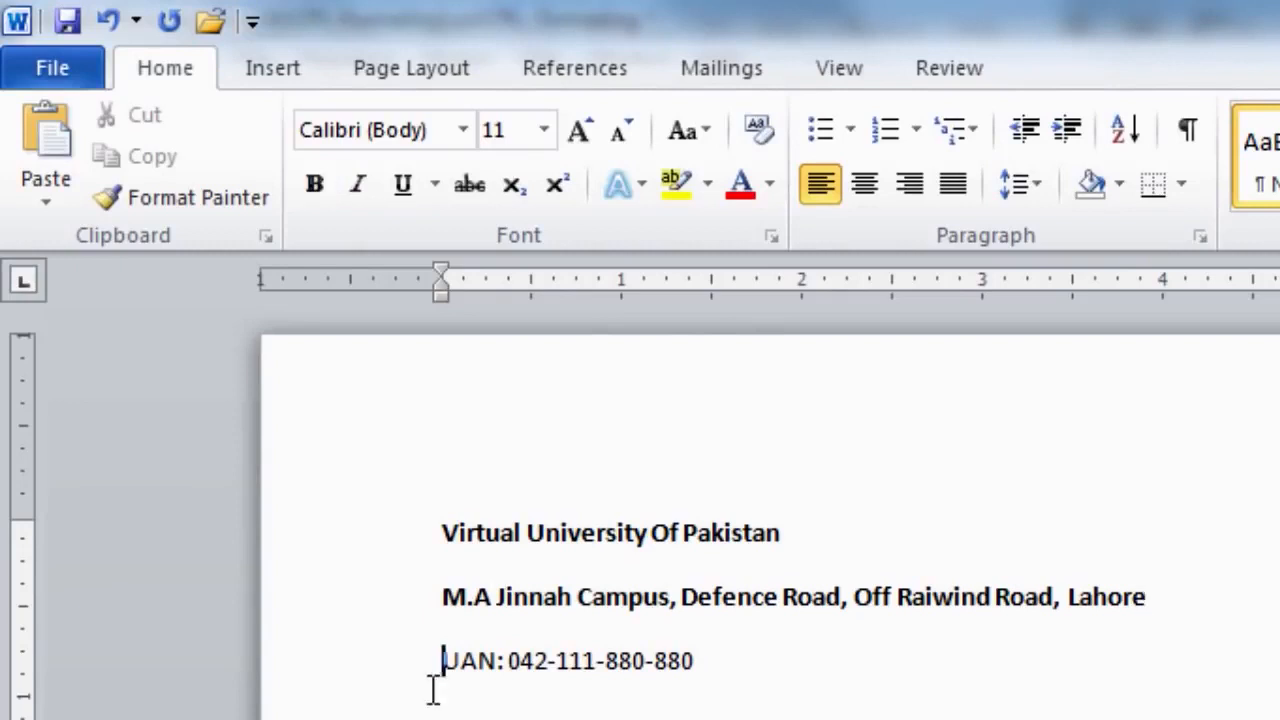
# - Select the whole UAN line and make it bold through the Font dialog
pyautogui.moveTo(443, 663); pyautogui.dragTo(687, 680)
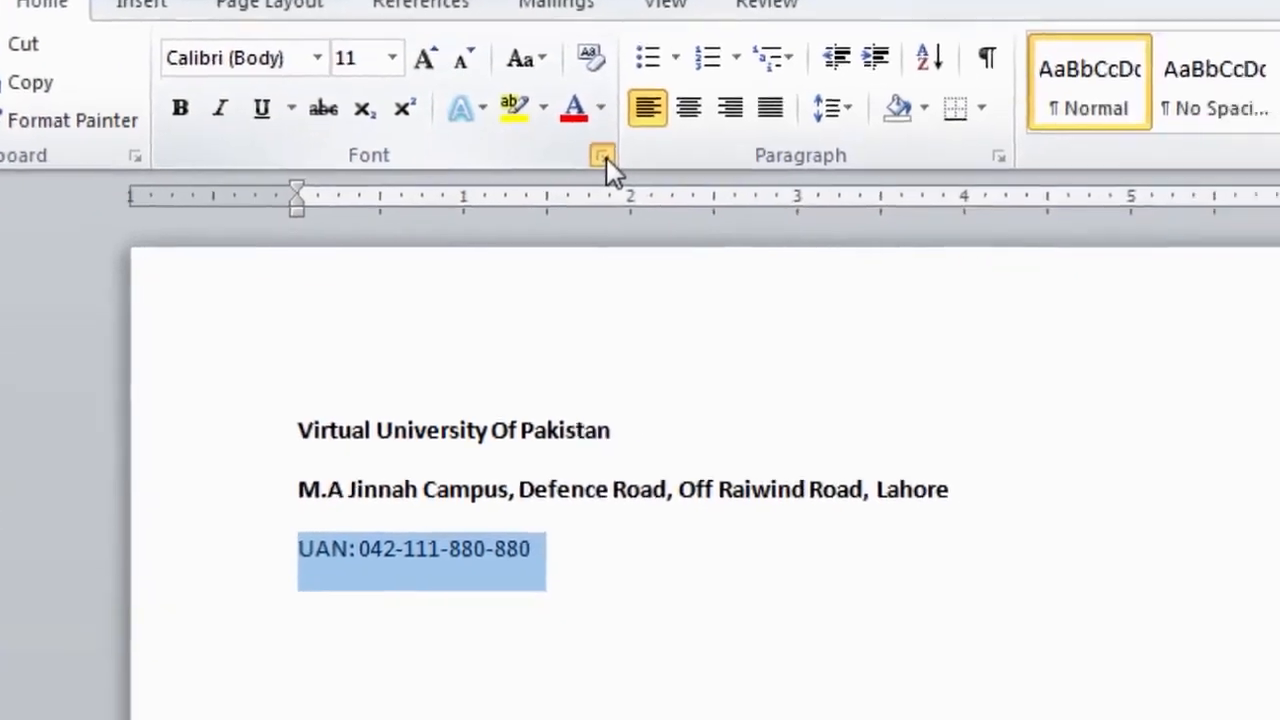
pyautogui.click(603, 156)
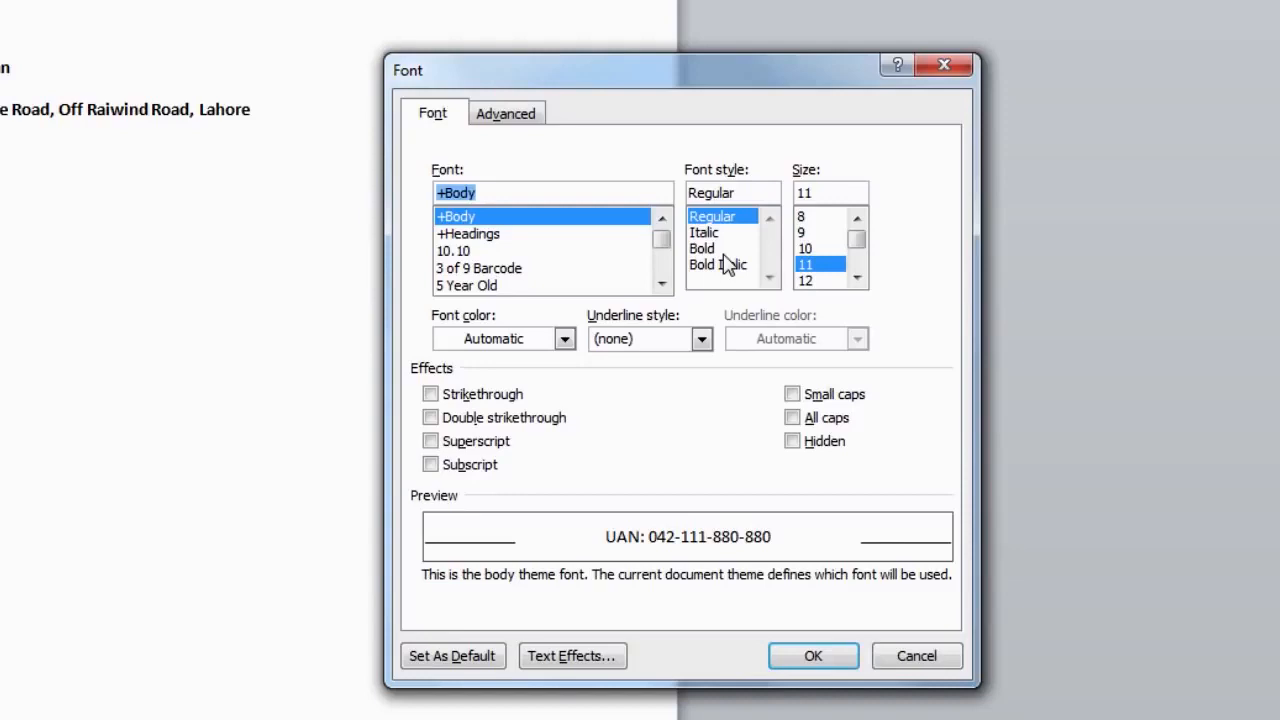
pyautogui.click(718, 249)
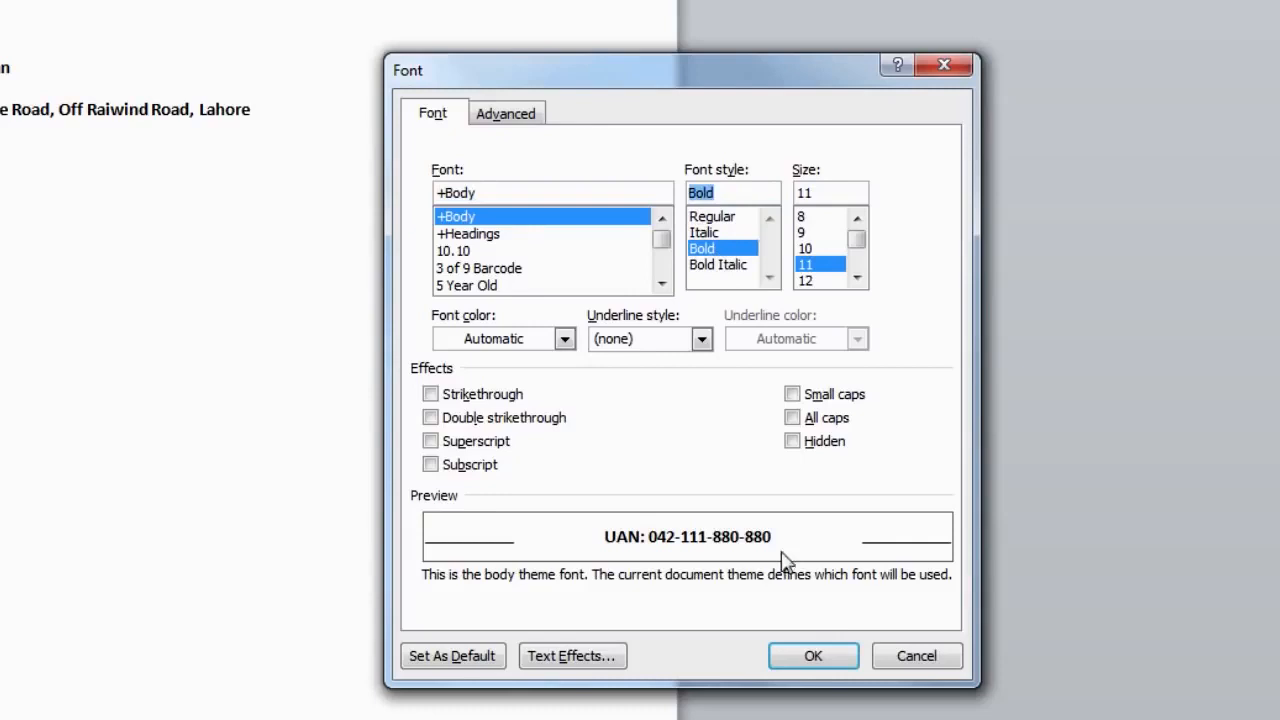
pyautogui.click(810, 655)
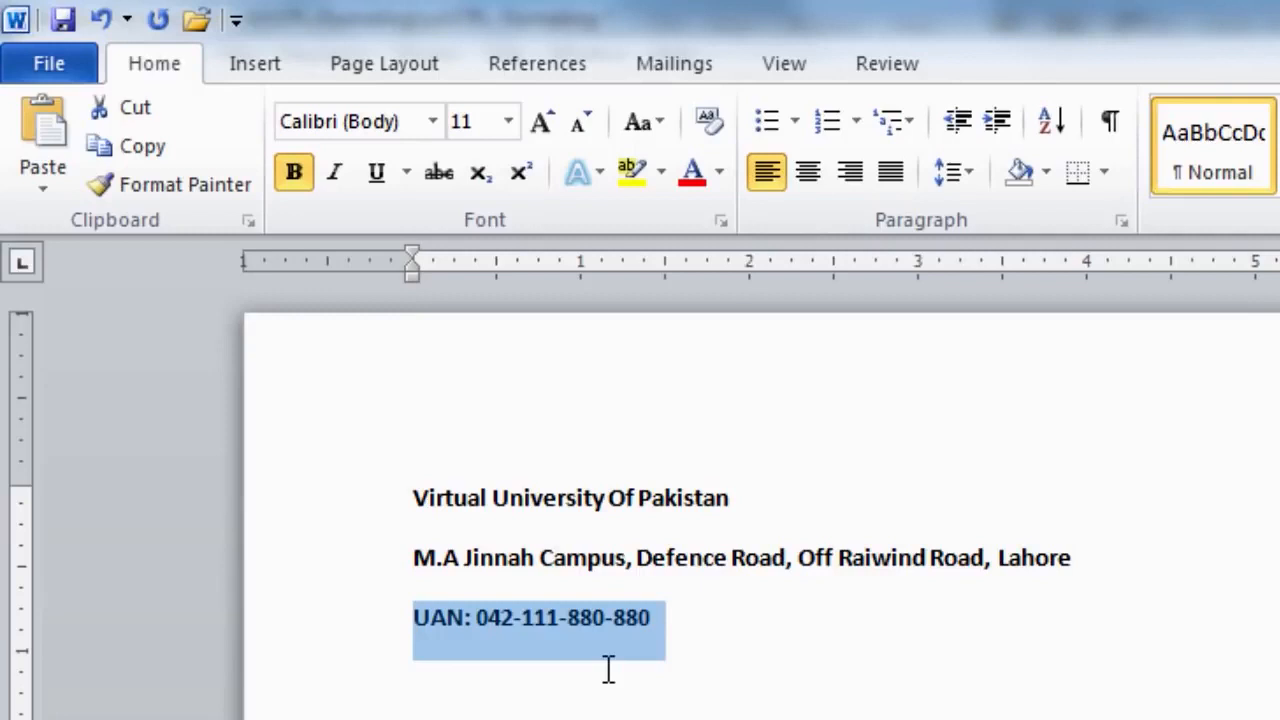
# - Italicize and underline the UAN line, using the thick underline style
pyautogui.click(335, 188)
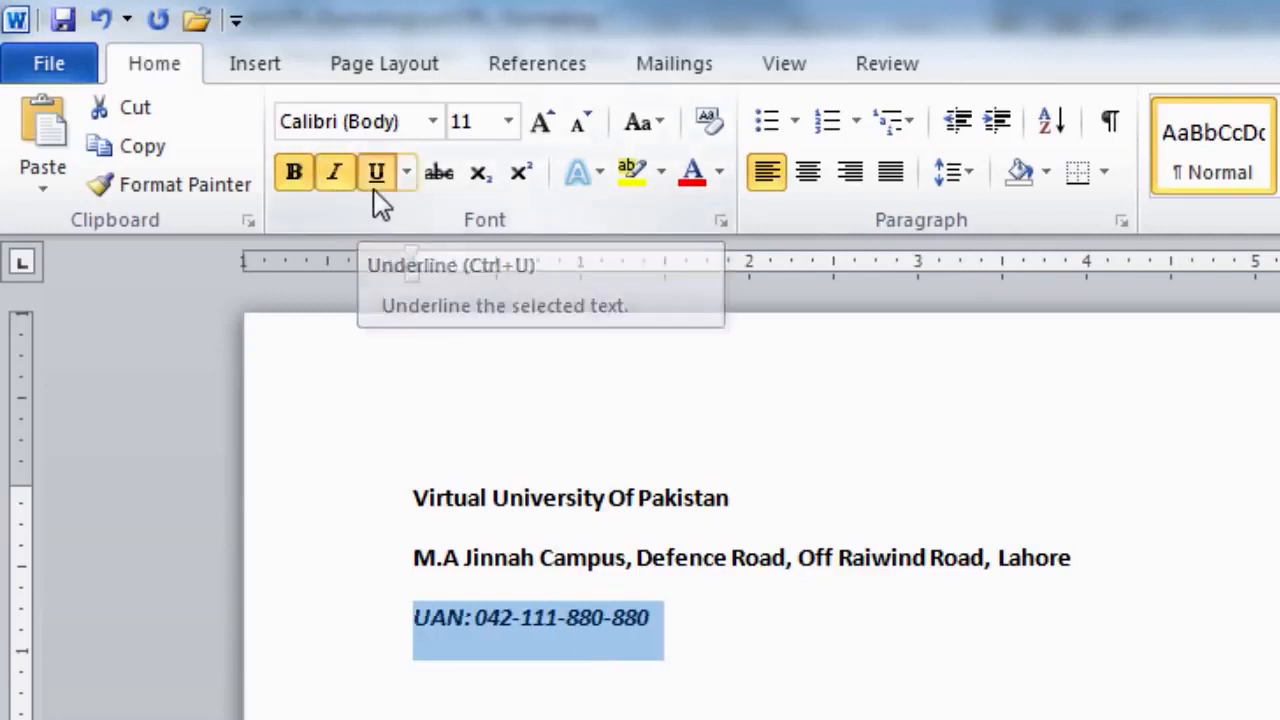
pyautogui.click(378, 190)
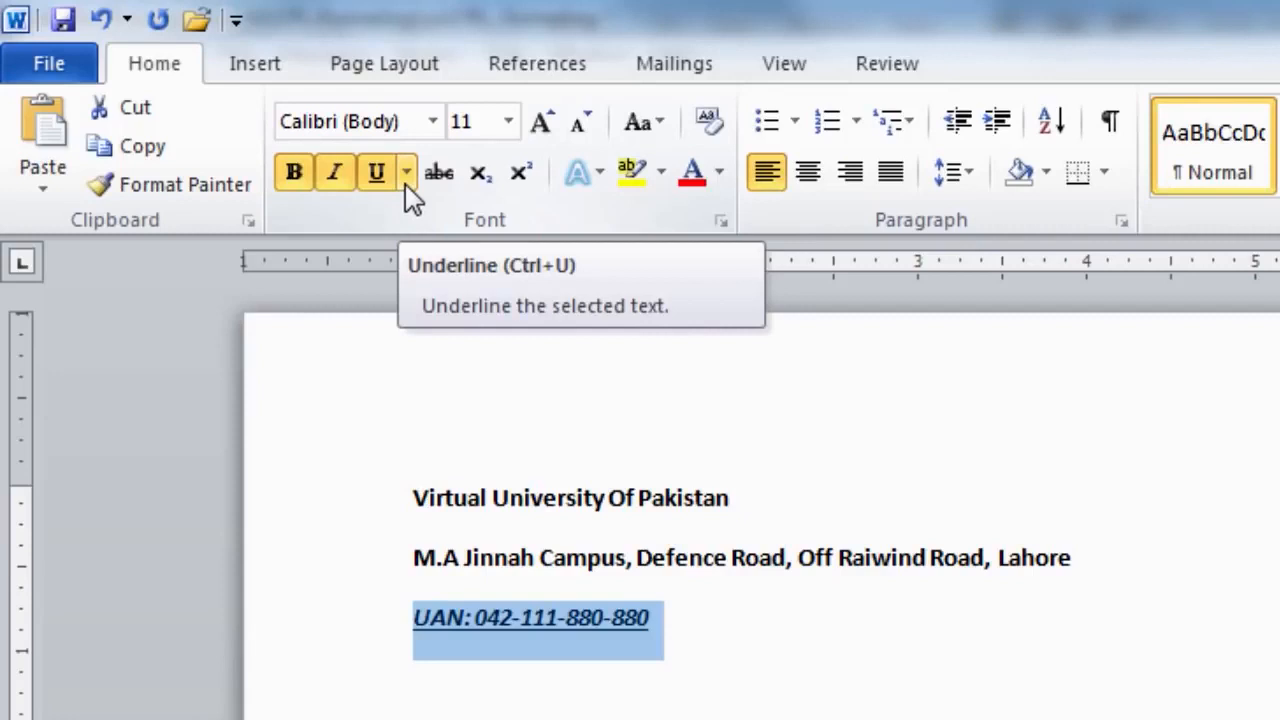
pyautogui.click(407, 174)
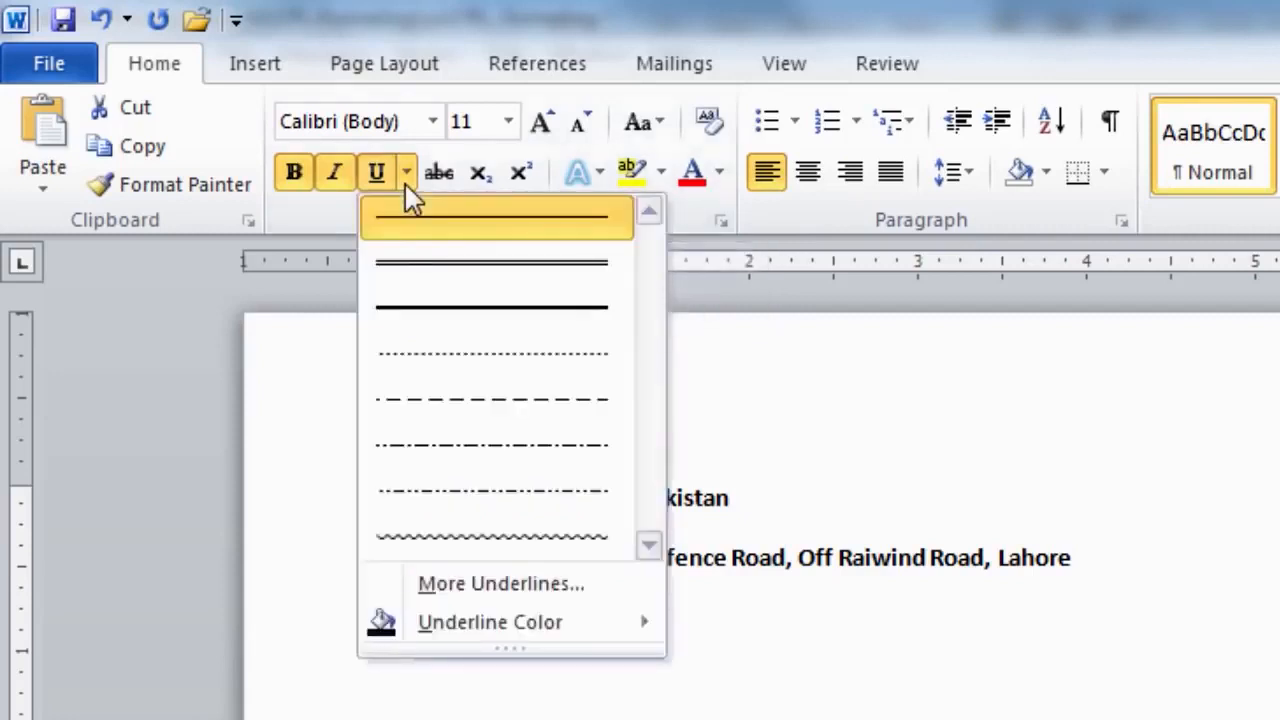
pyautogui.click(460, 318)
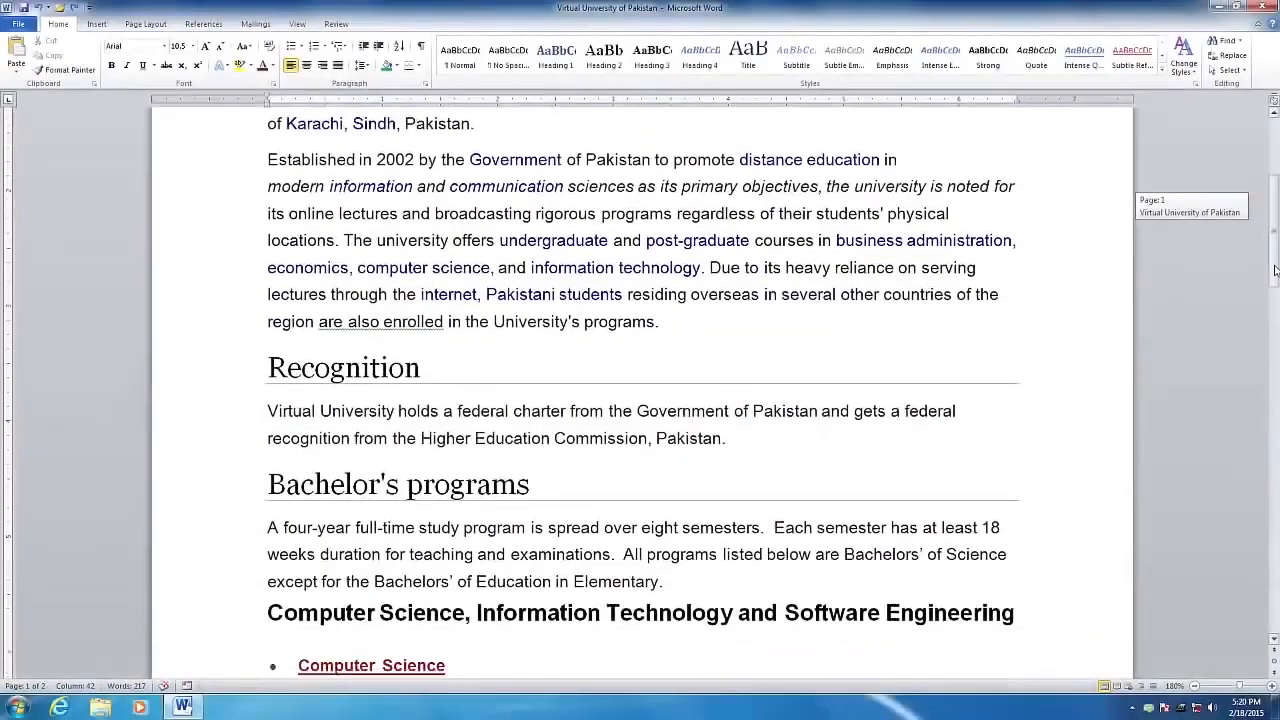
# - Scroll the Virtual University of Pakistan article to its title and opening paragraphs
pyautogui.moveTo(1274, 294); pyautogui.dragTo(1253, 218)
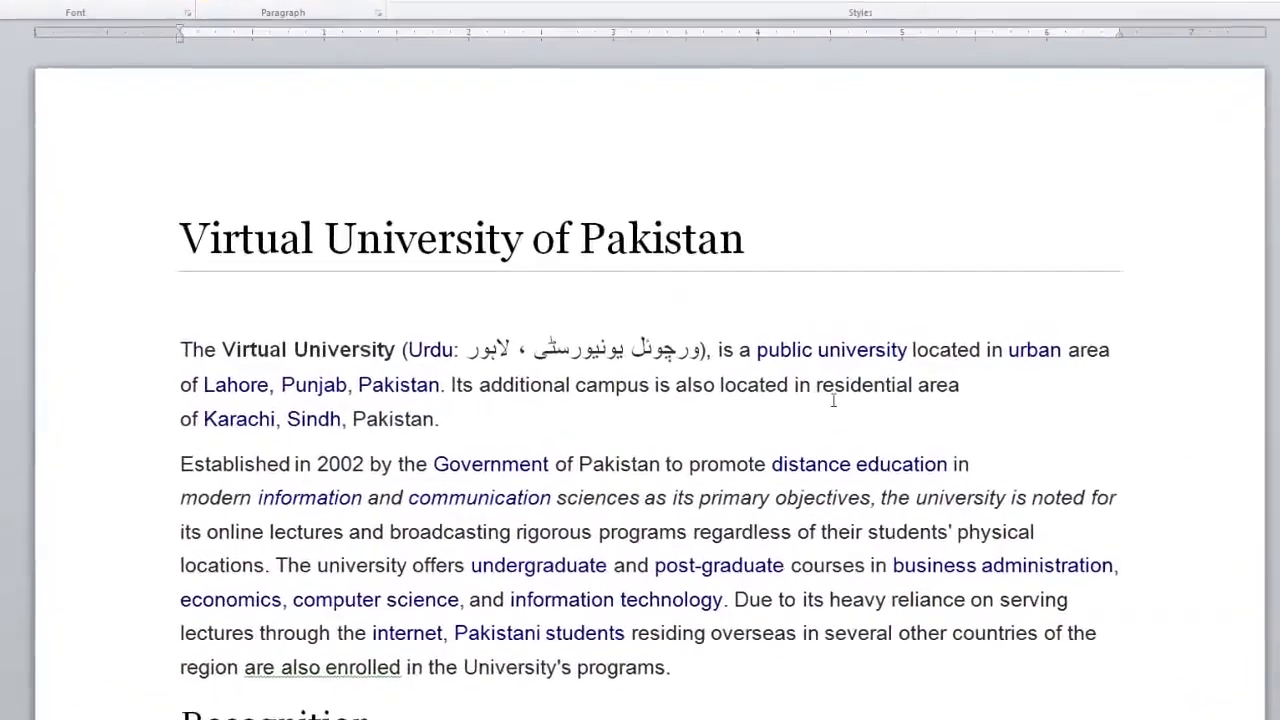
# - Indent the first line of the 'Established in 2002' paragraph with a tab, then select the paragraph
pyautogui.click(267, 443)
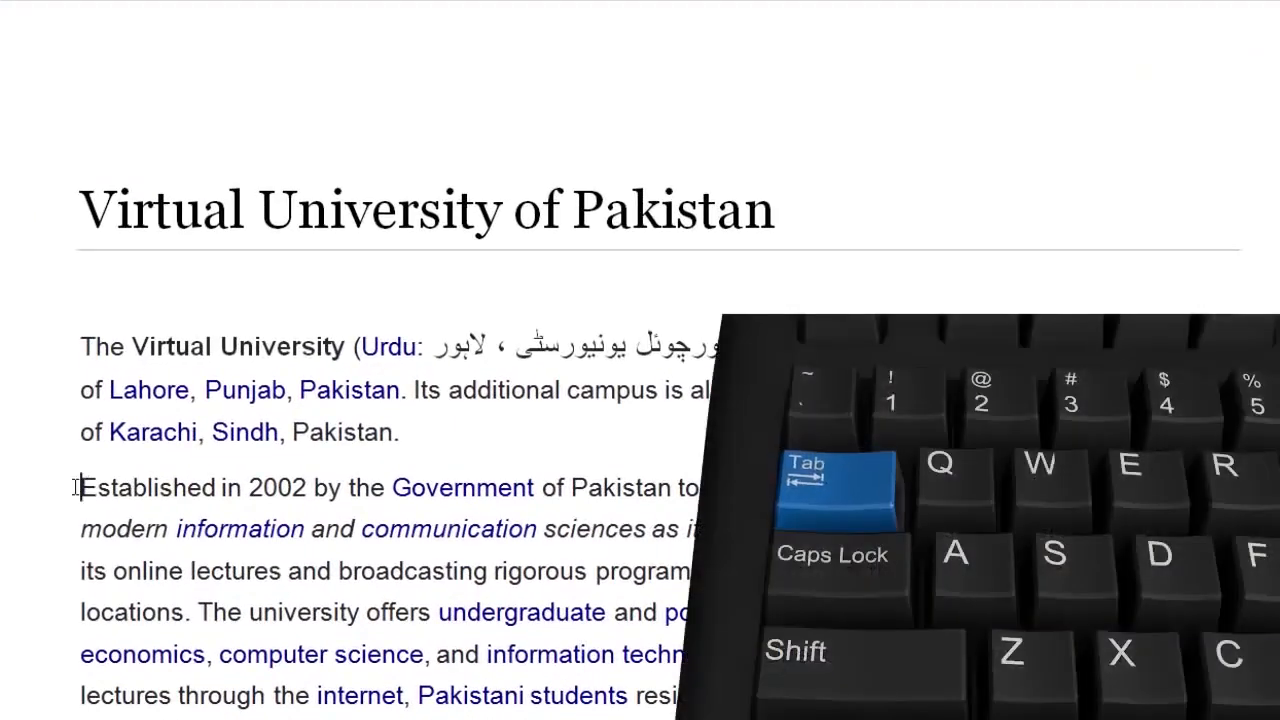
pyautogui.press('Tab')
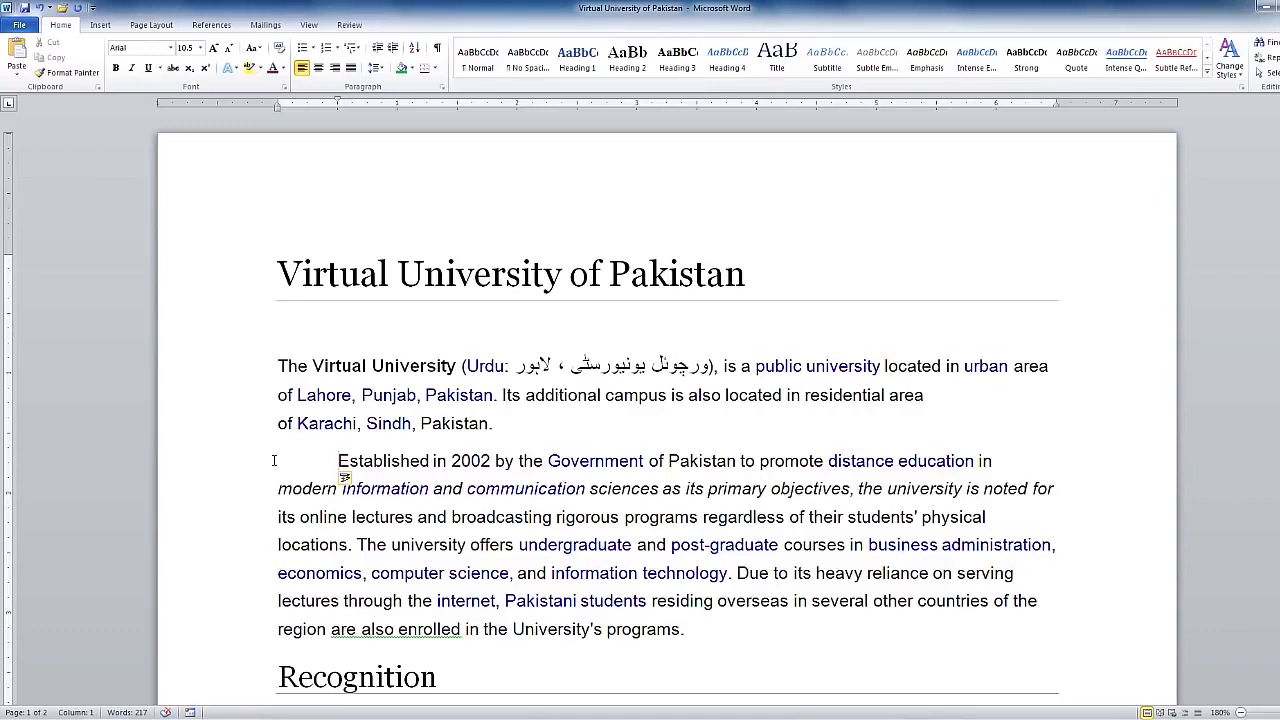
pyautogui.moveTo(340, 461); pyautogui.dragTo(693, 628)
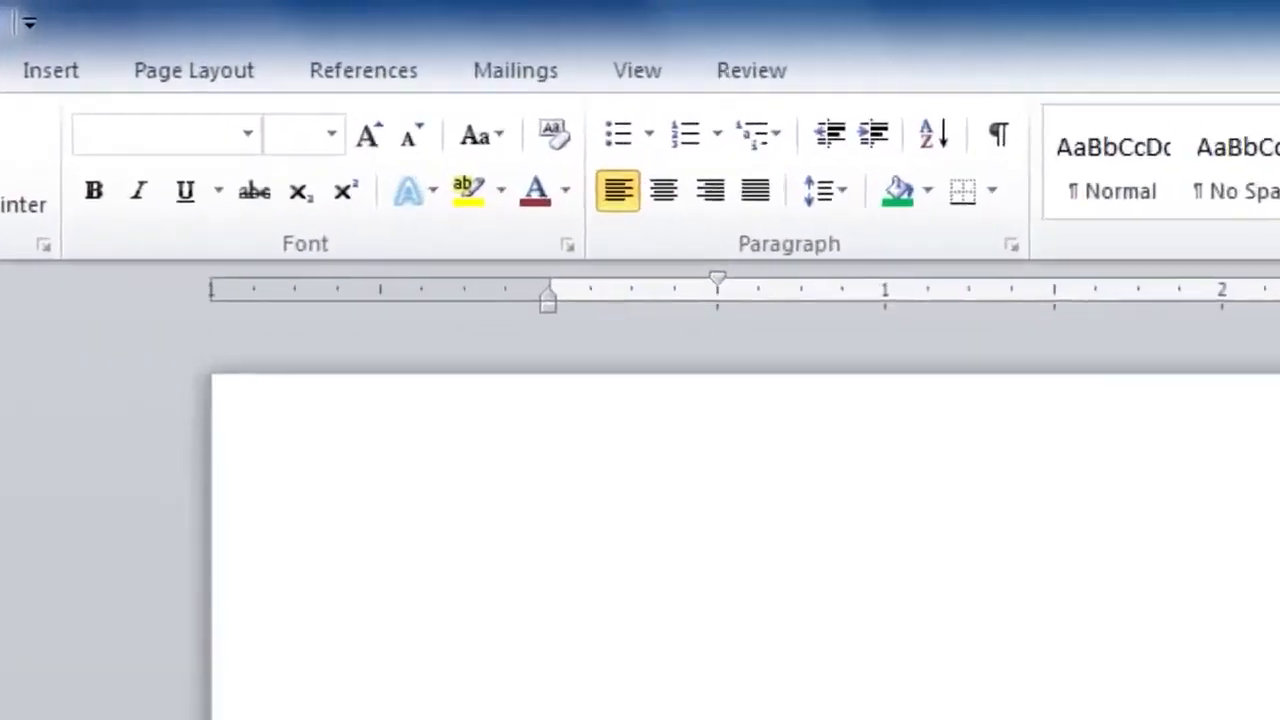
# - Apply 2.5 line spacing to the selected 'Established in 2002' paragraph, then deselect it
pyautogui.click(831, 199)
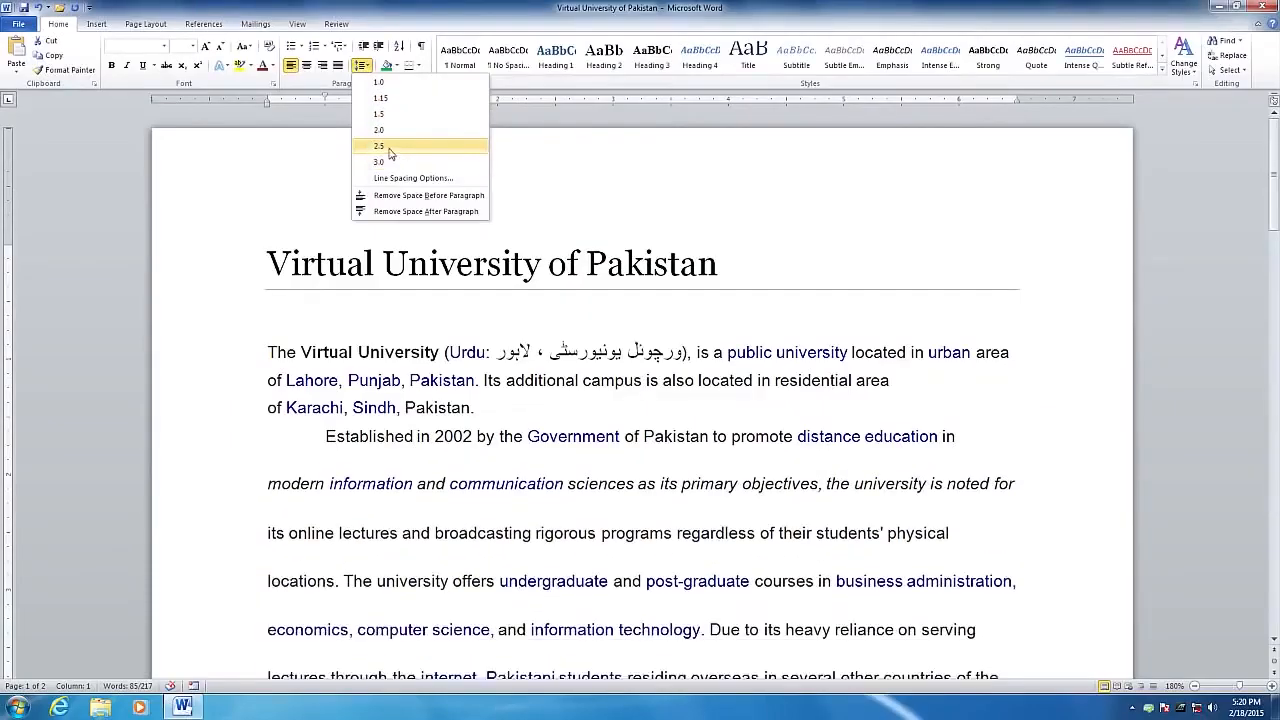
pyautogui.click(390, 148)
pyautogui.moveTo(1272, 222); pyautogui.dragTo(1272, 245)
pyautogui.click(326, 268)
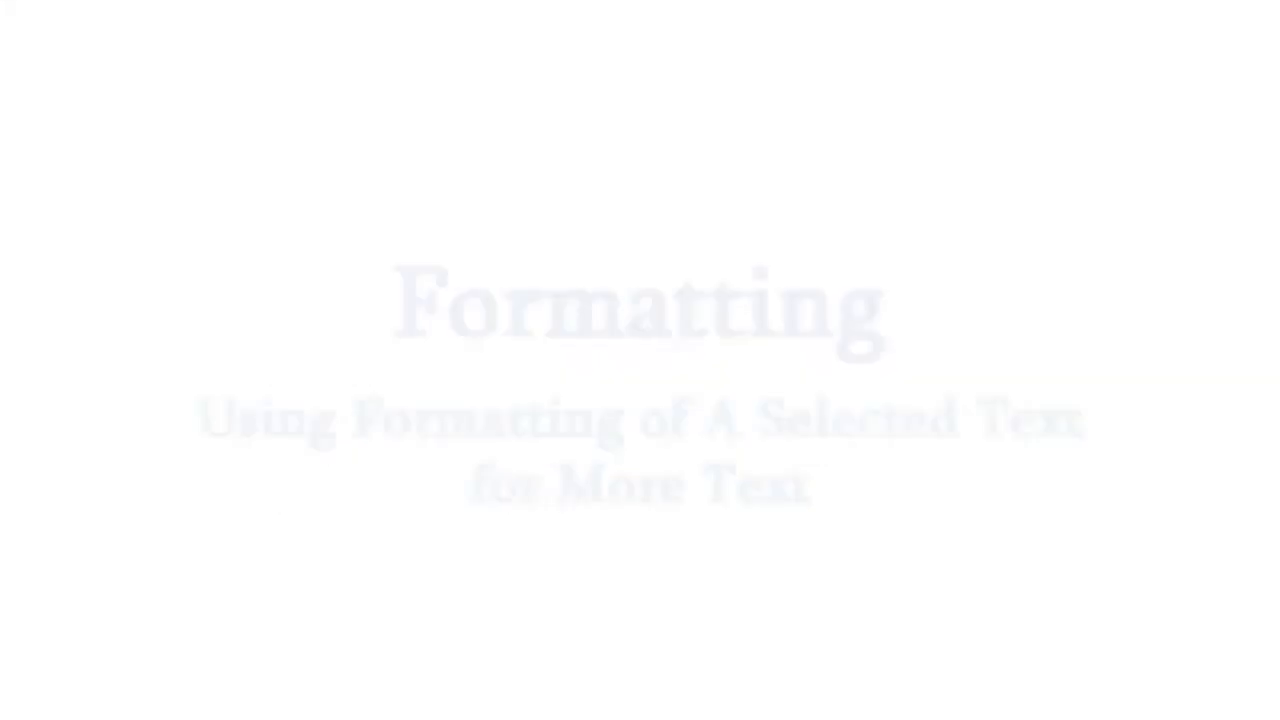
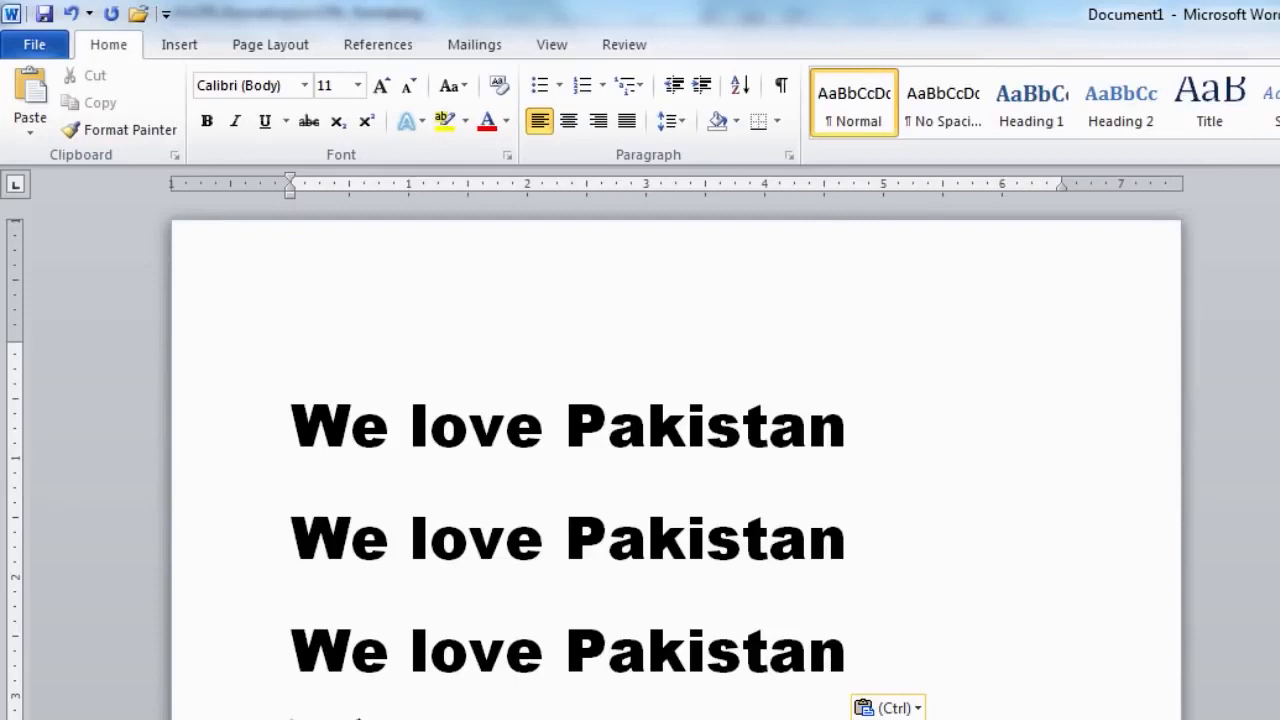
# - Delete 'We' and 'love' from the third line, then select the remaining word 'Pakistan'
pyautogui.click(295, 651)
pyautogui.press('Delete')
pyautogui.press('Delete')
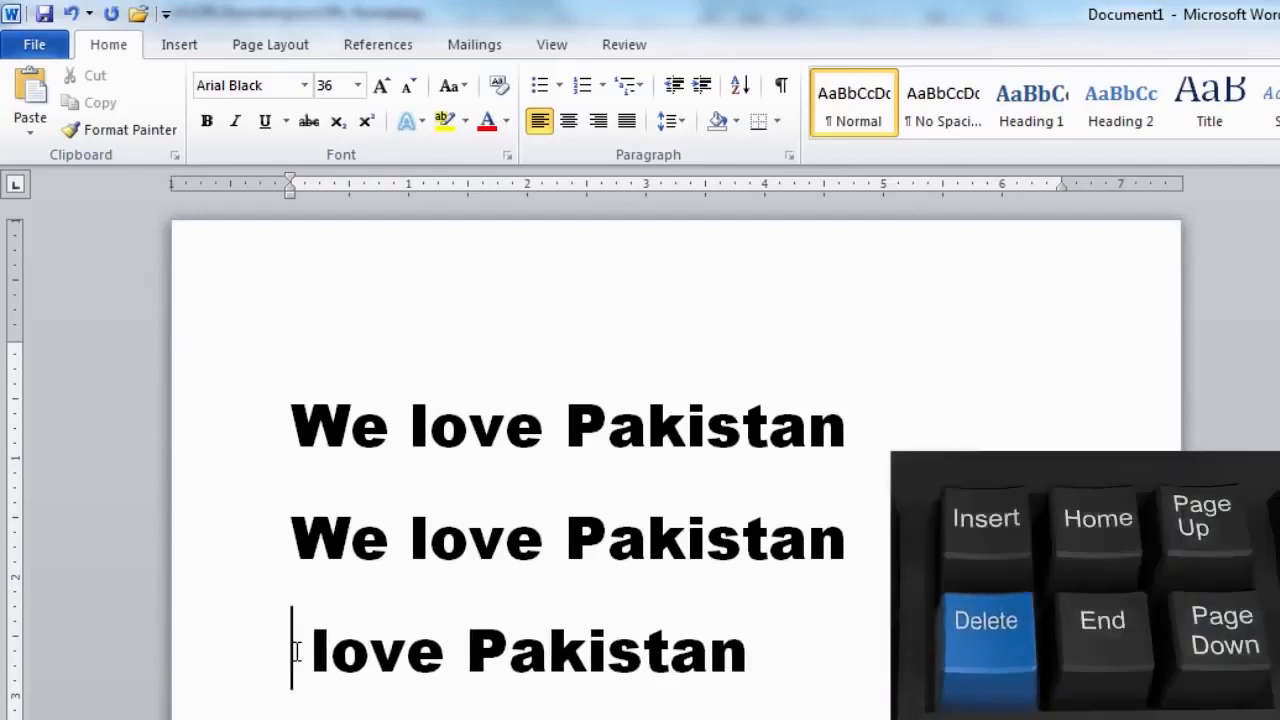
pyautogui.click(446, 651)
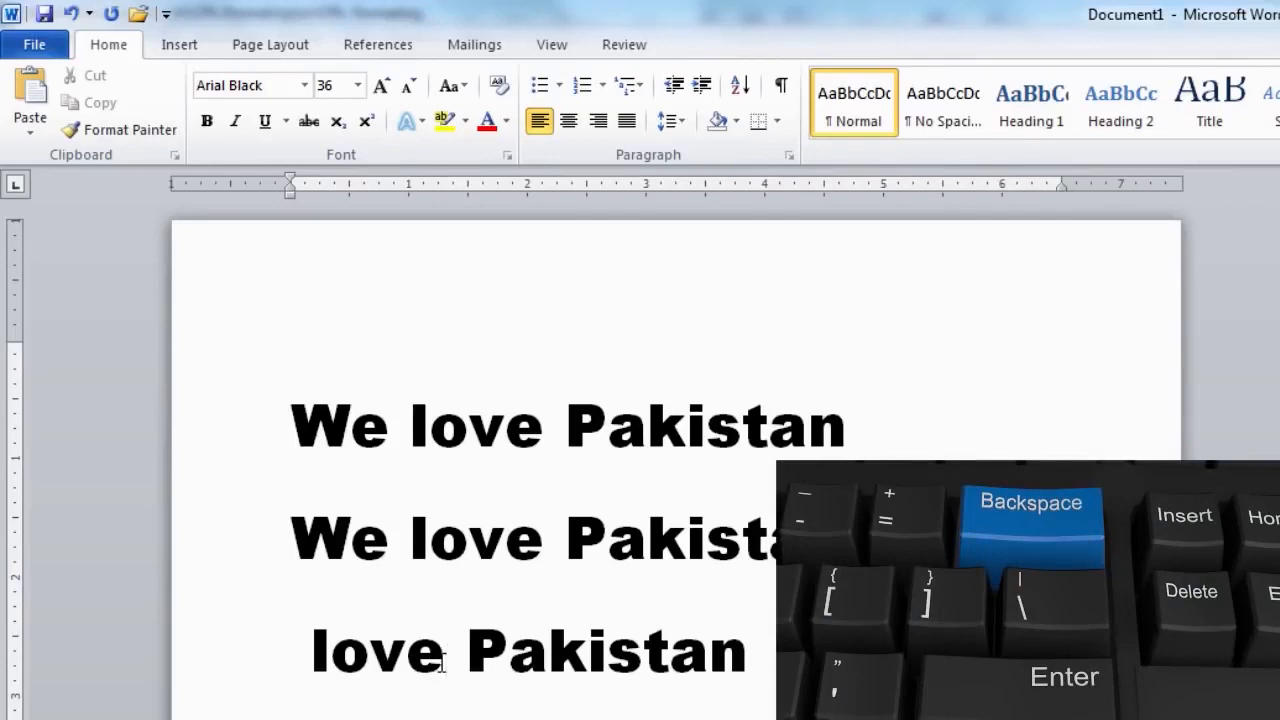
pyautogui.press('BackSpace')
pyautogui.press('BackSpace')
pyautogui.press('BackSpace')
pyautogui.press('BackSpace')
pyautogui.press('BackSpace')
pyautogui.moveTo(306, 646); pyautogui.dragTo(490, 660)
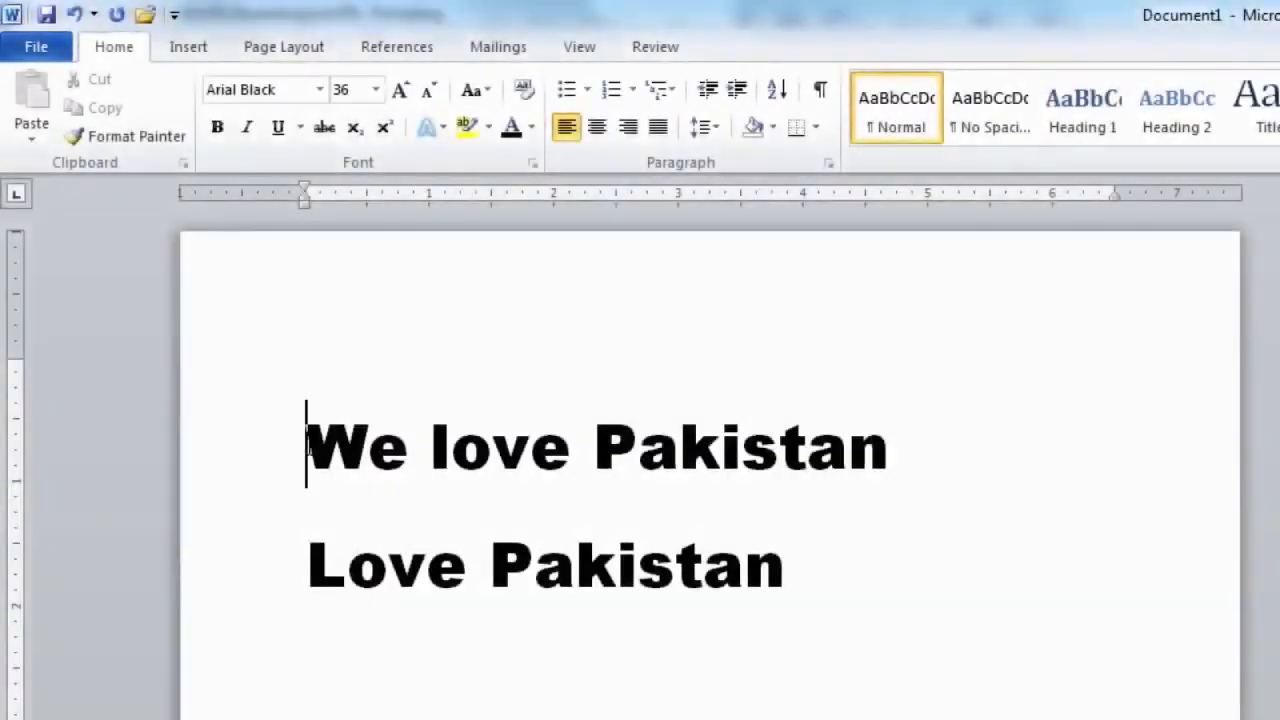
# - Colour the 'We love Pakistan' line Olive Green, Accent 3, Darker 25%
pyautogui.moveTo(306, 445); pyautogui.dragTo(689, 443)
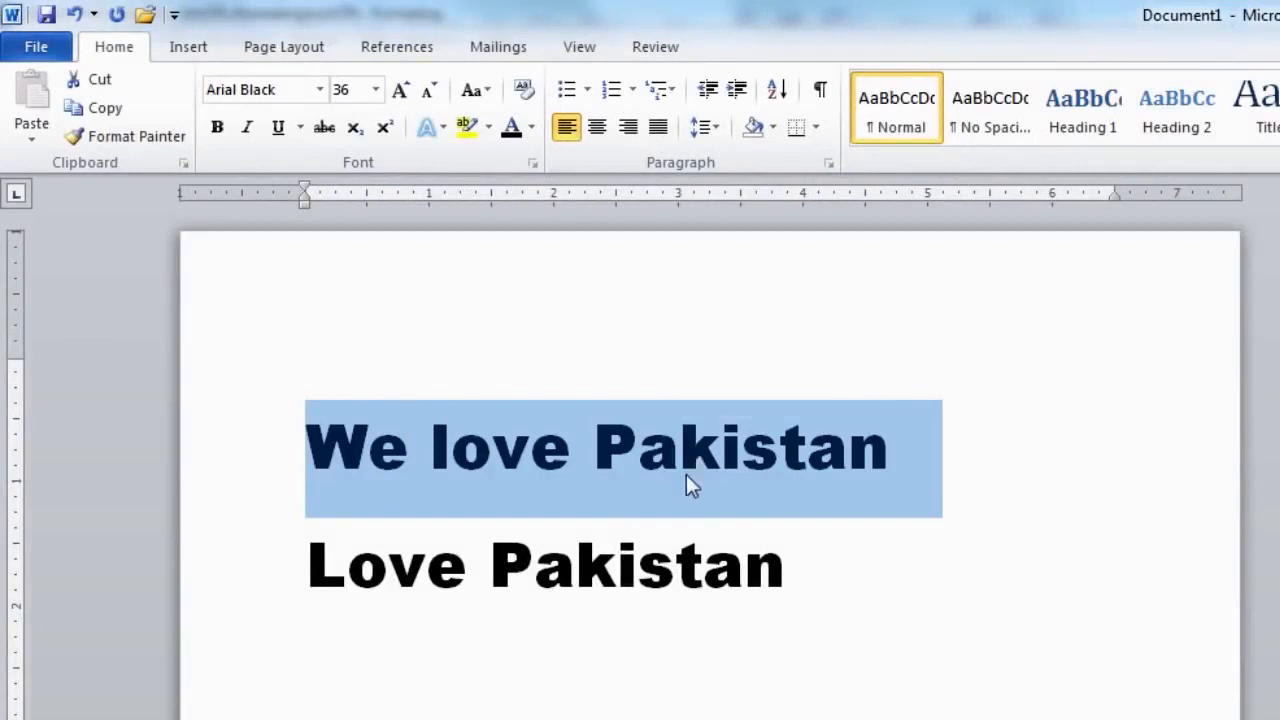
pyautogui.click(533, 128)
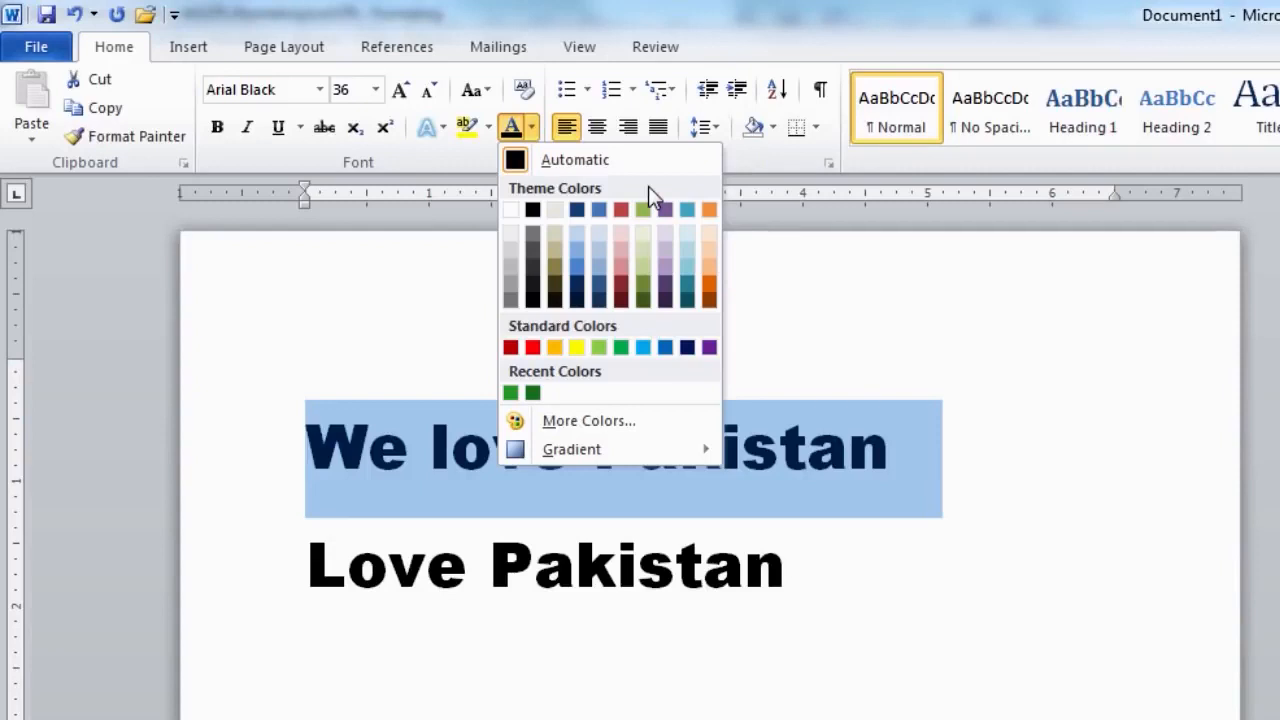
pyautogui.click(642, 286)
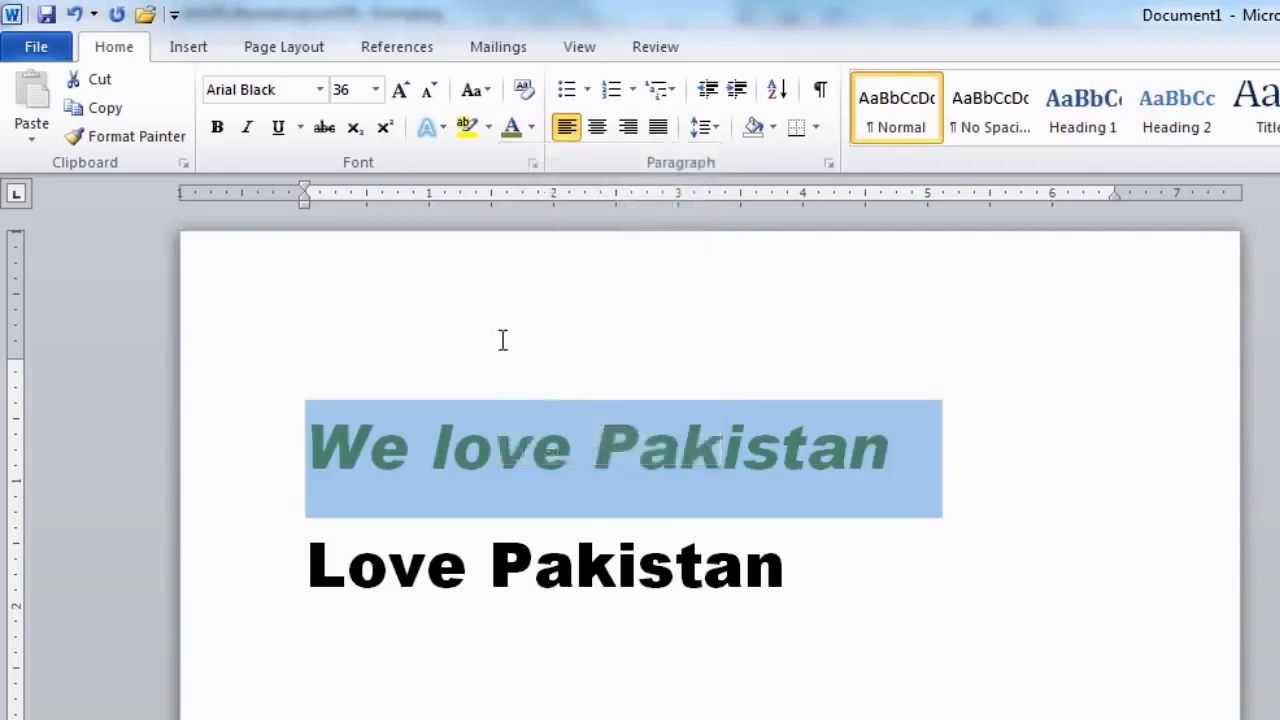
pyautogui.click(298, 447)
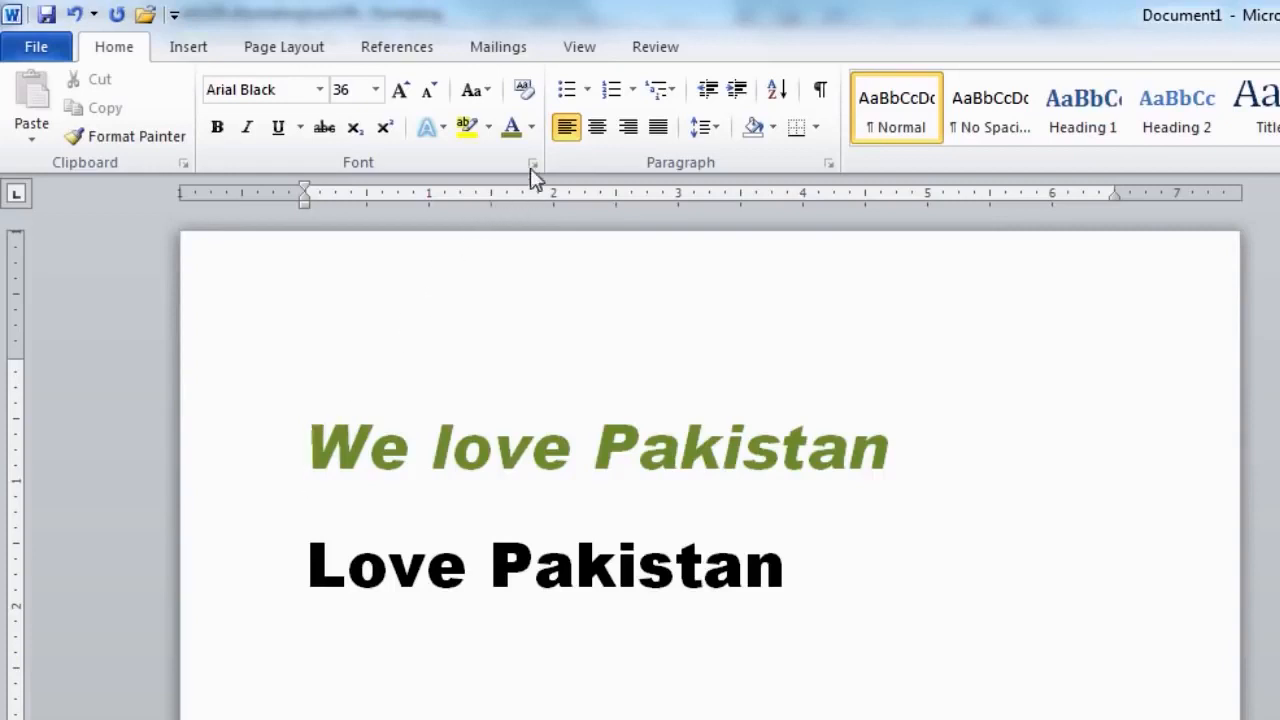
pyautogui.click(533, 131)
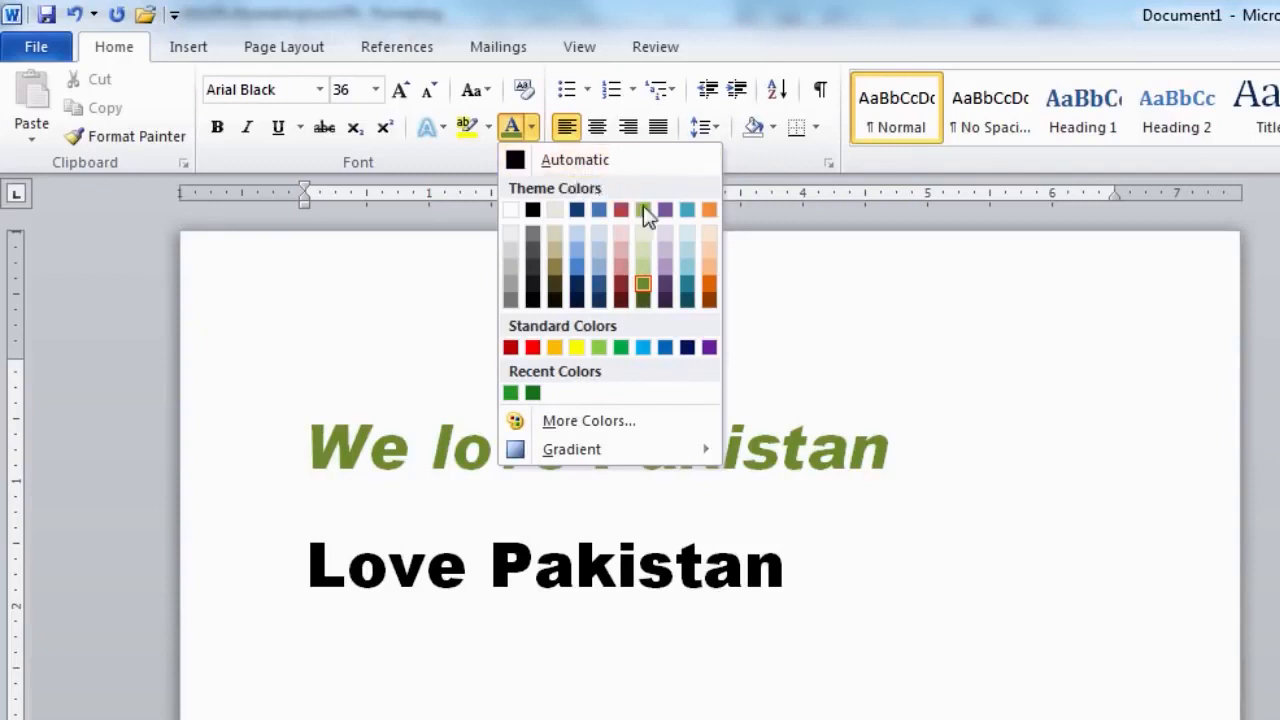
pyautogui.click(777, 311)
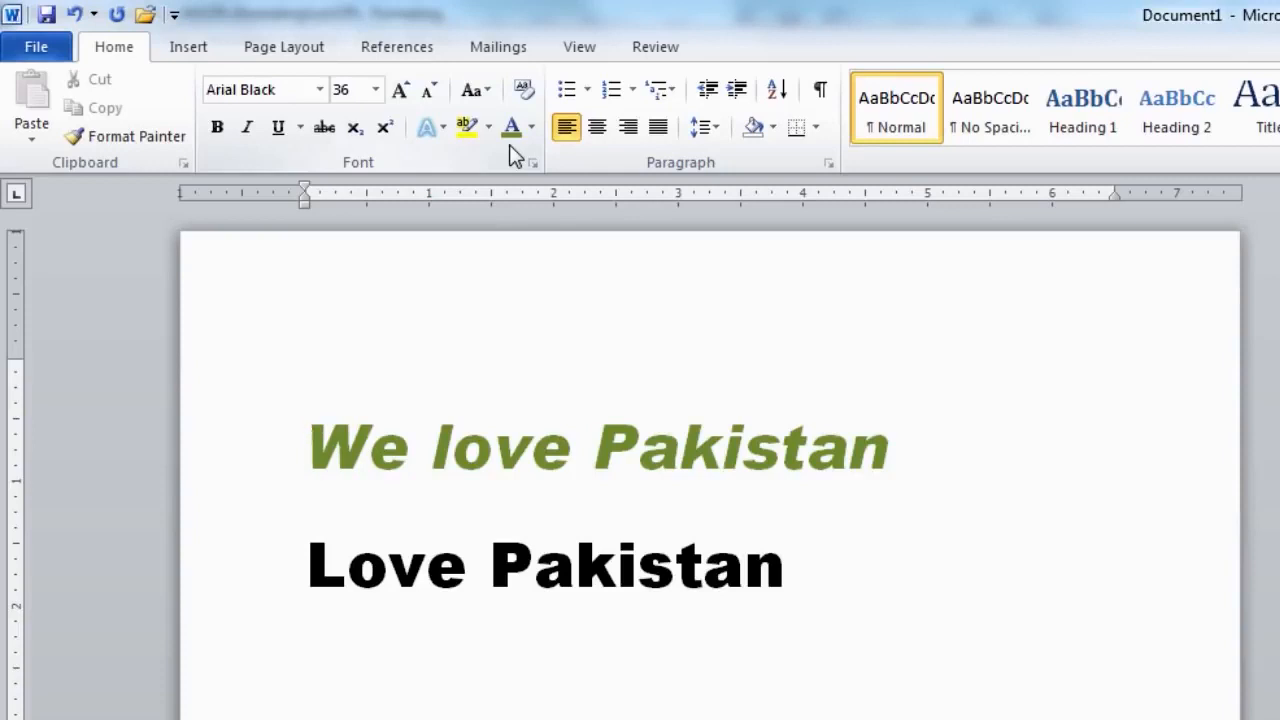
# - Apply the same olive green to the 'Love Pakistan' line
pyautogui.moveTo(307, 563); pyautogui.dragTo(690, 575)
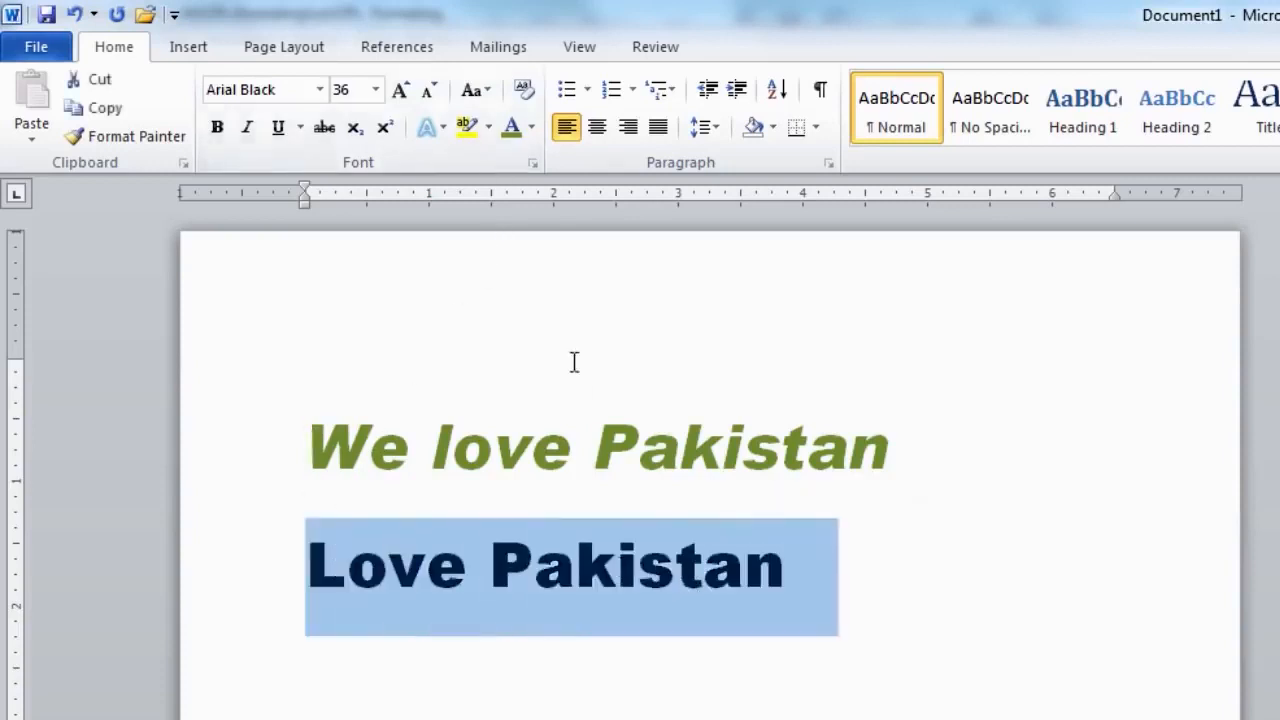
pyautogui.click(511, 128)
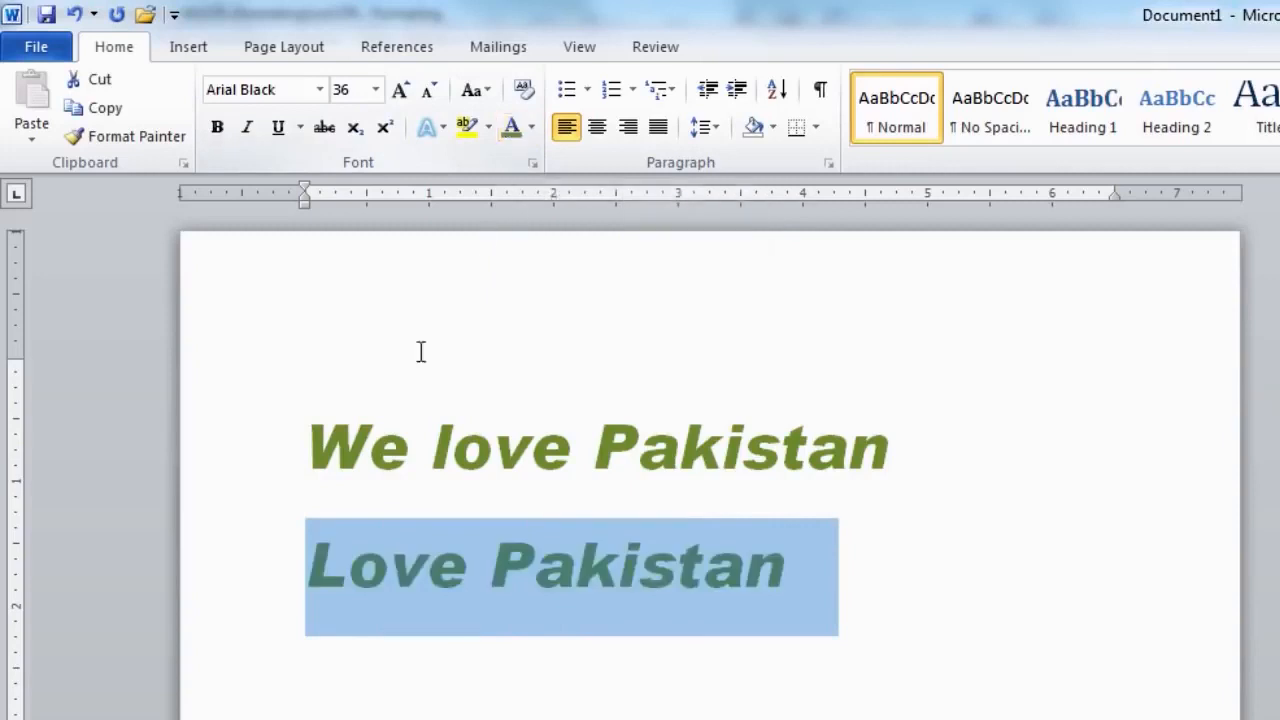
pyautogui.click(306, 449)
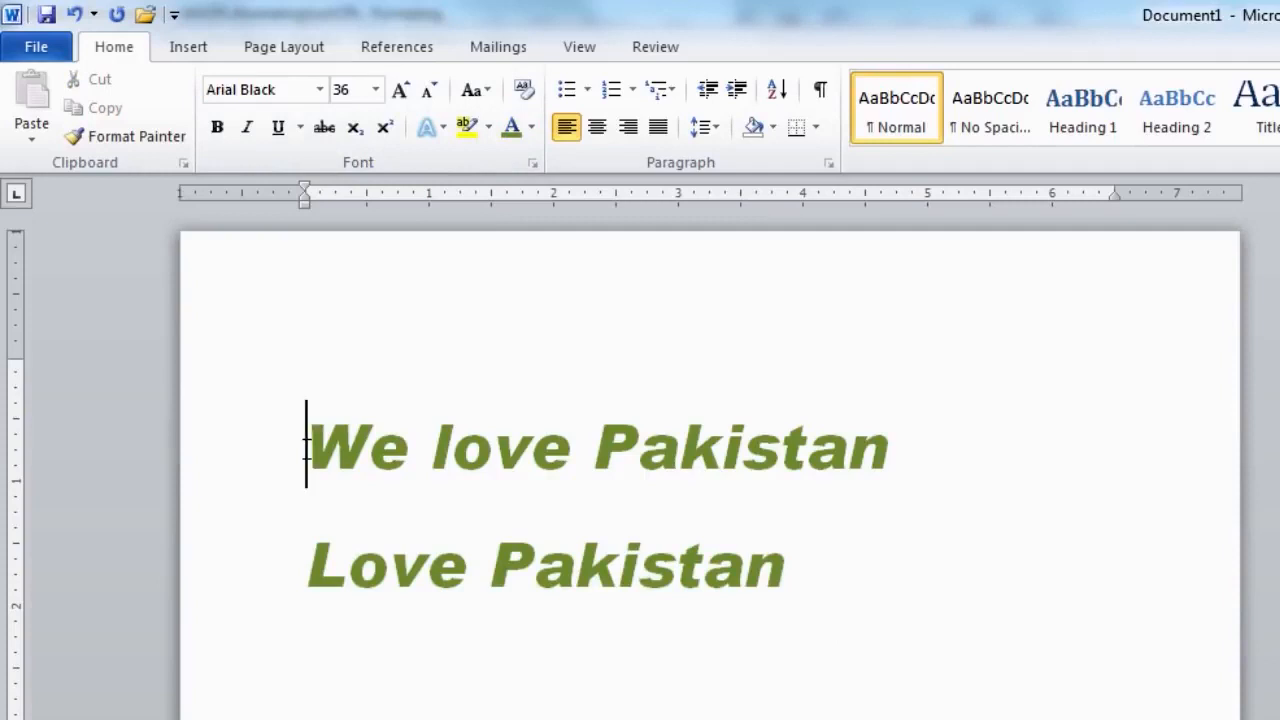
# - Recolour 'We love Pakistan' with a custom green of RGB 50, 160, 44
pyautogui.moveTo(306, 449); pyautogui.dragTo(900, 450)
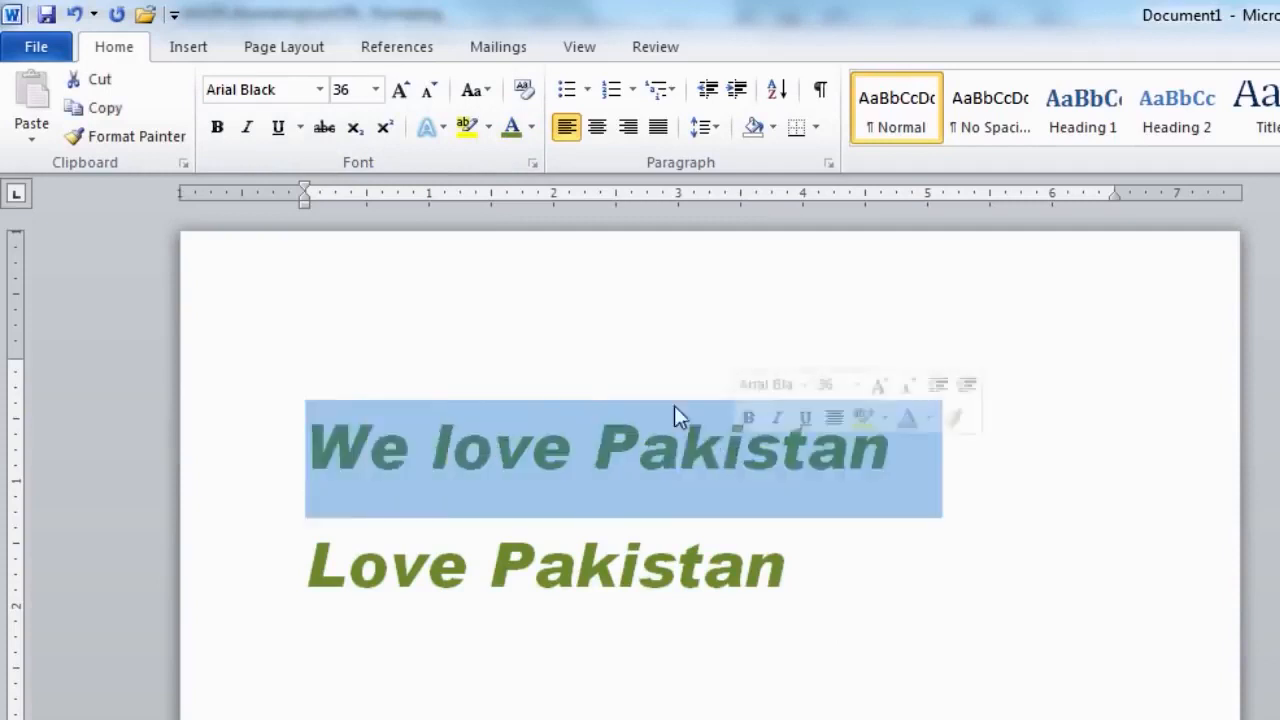
pyautogui.click(530, 128)
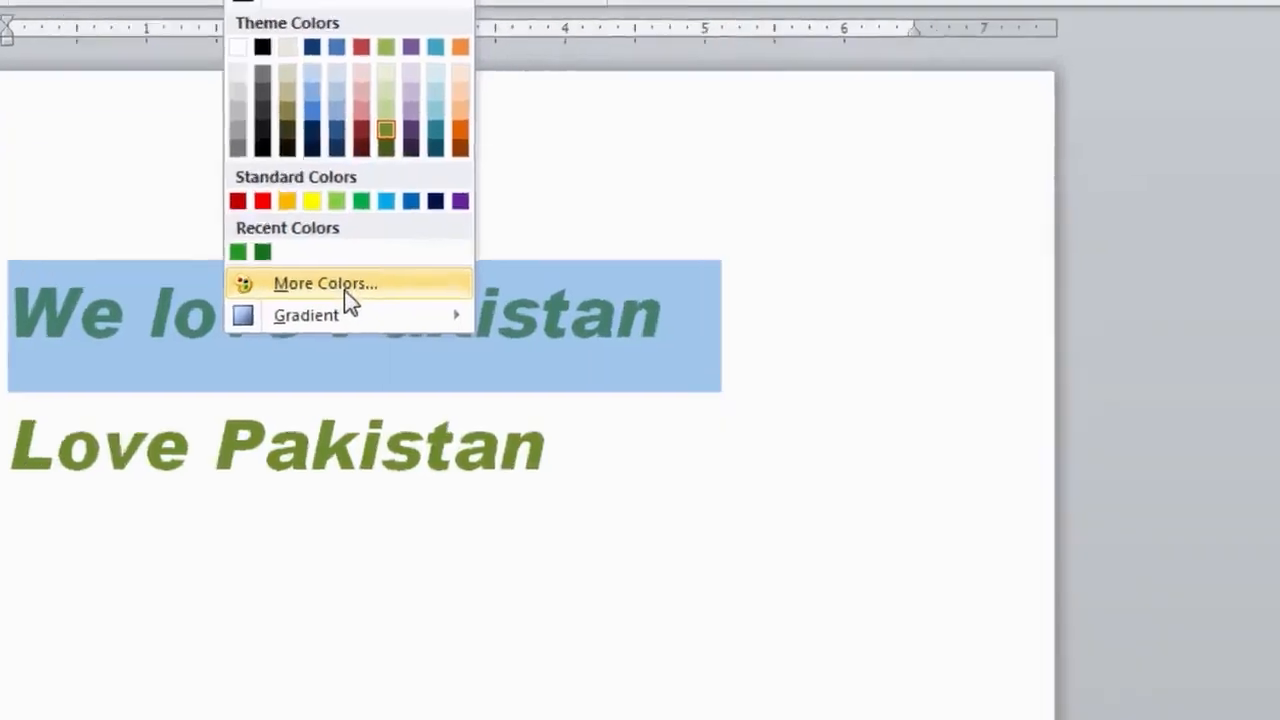
pyautogui.click(606, 428)
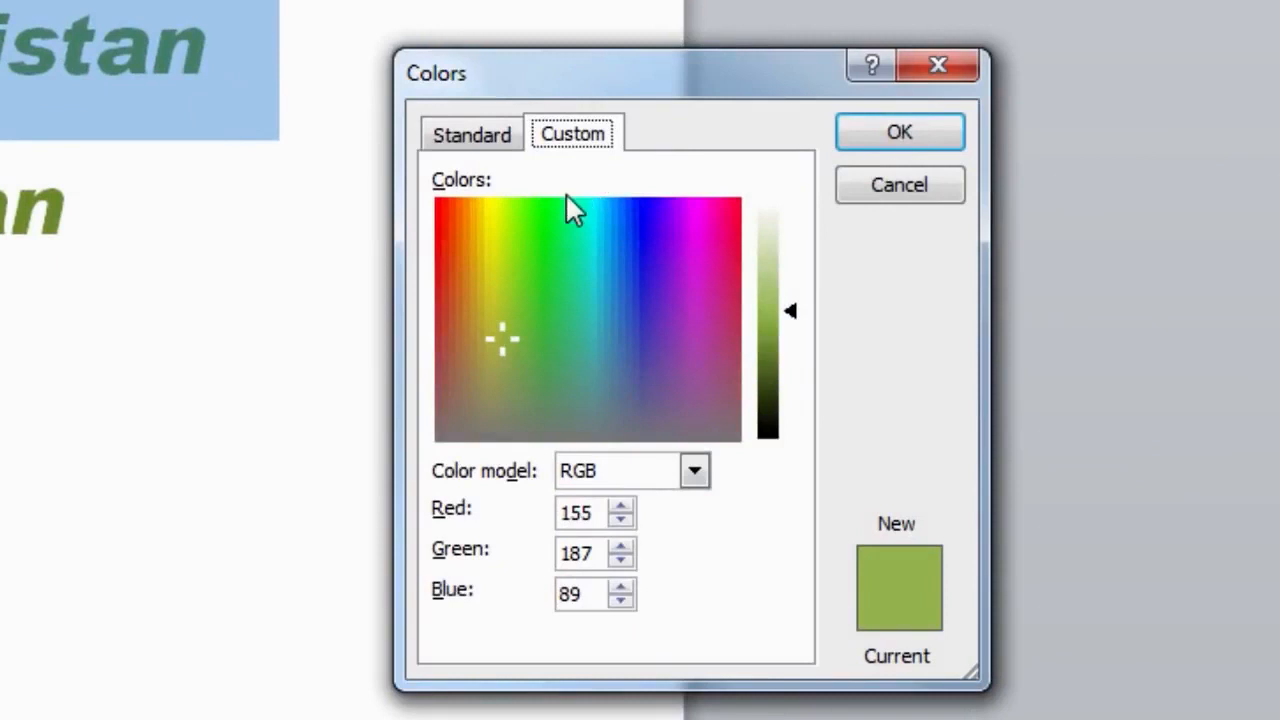
pyautogui.moveTo(509, 341); pyautogui.dragTo(534, 300)
pyautogui.moveTo(807, 322); pyautogui.dragTo(788, 352)
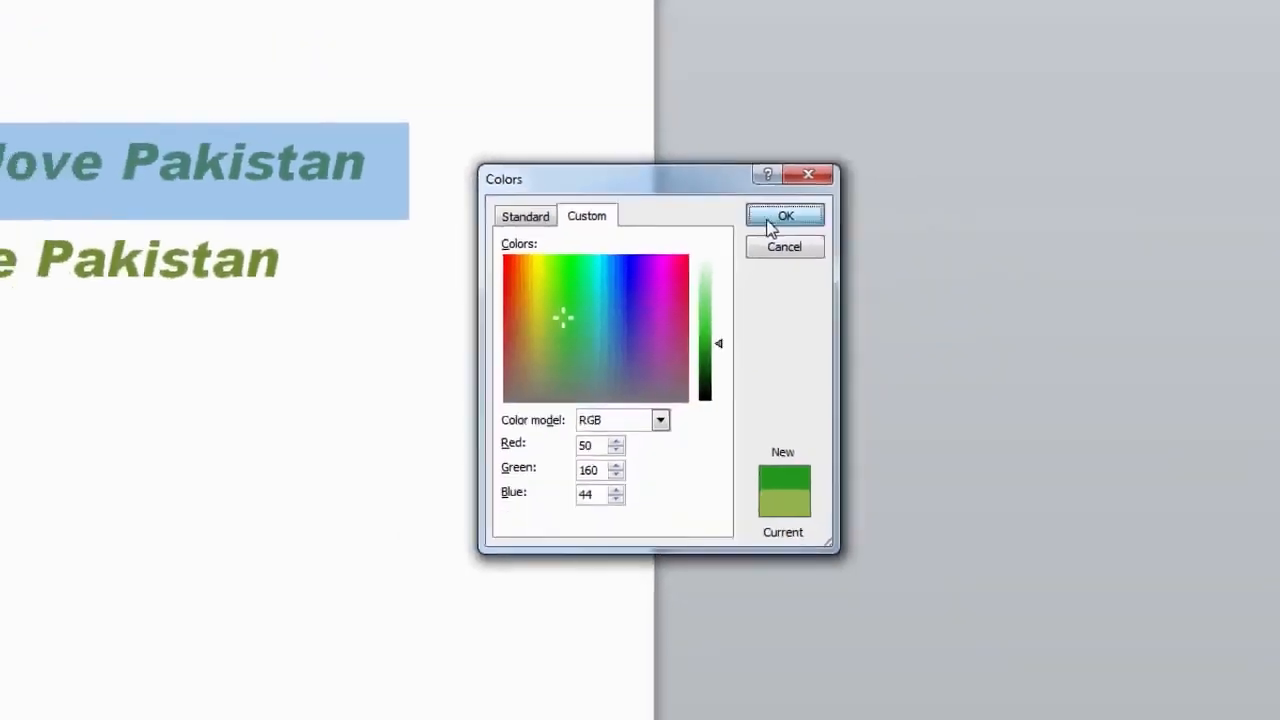
pyautogui.click(785, 217)
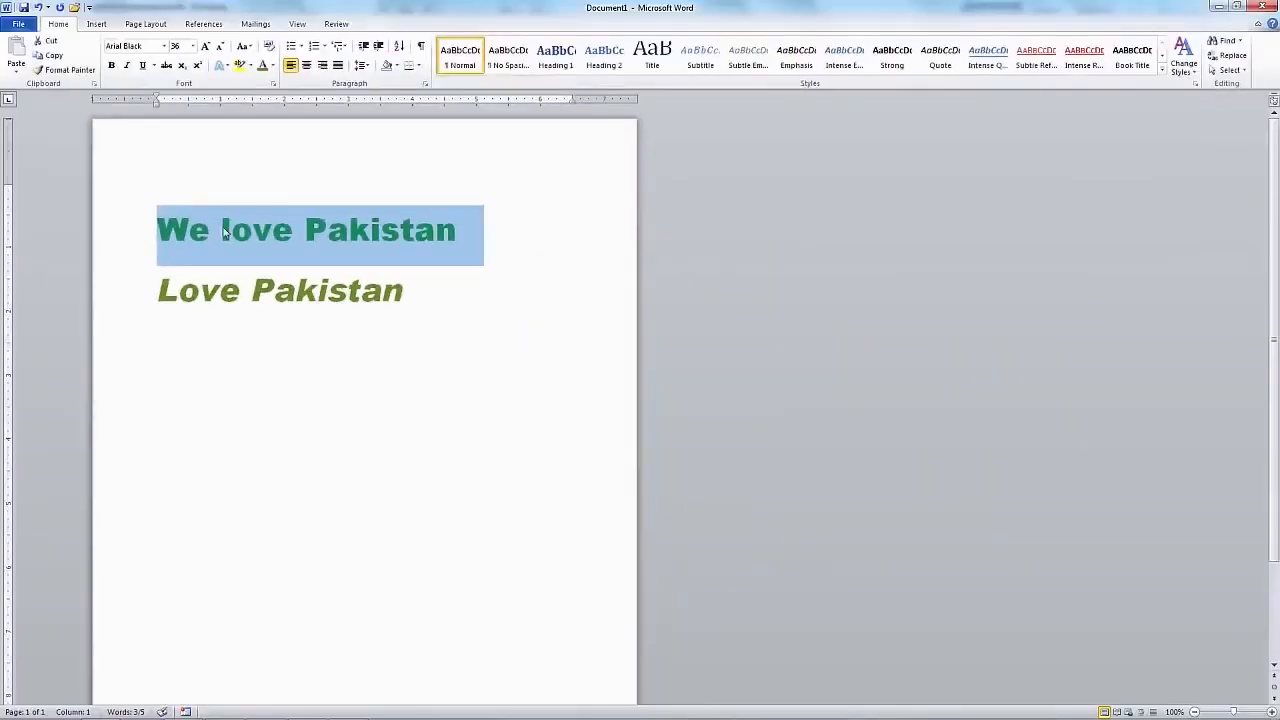
# - Deselect the heading line to reveal its new green colour
pyautogui.click(157, 229)
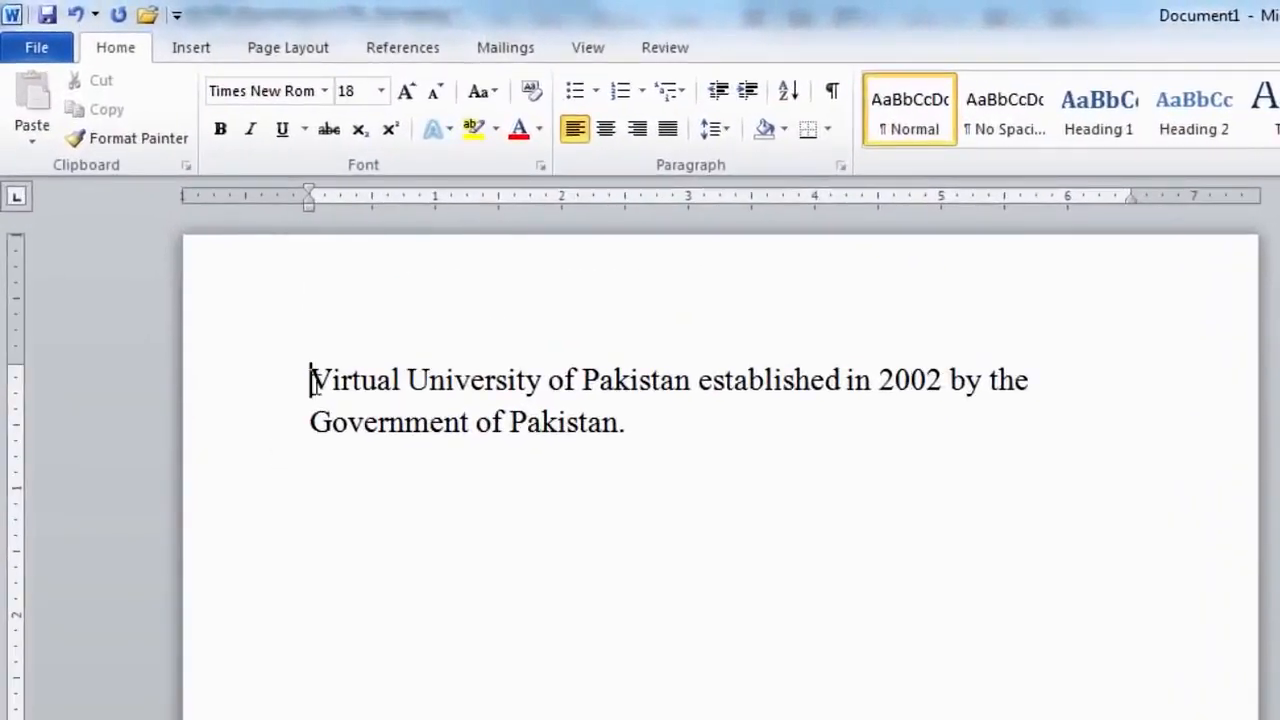
# - Try right, centre, left and justified alignment on the Virtual University paragraph
pyautogui.moveTo(312, 380); pyautogui.dragTo(628, 468)
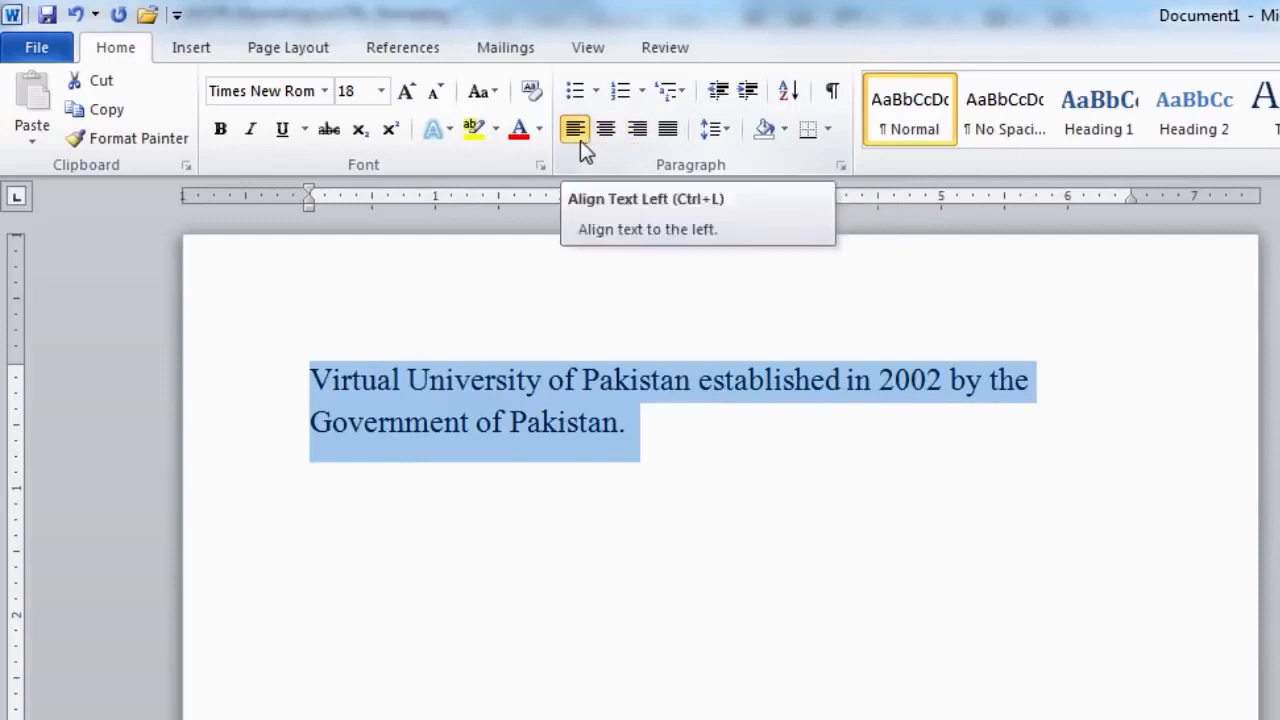
pyautogui.click(636, 136)
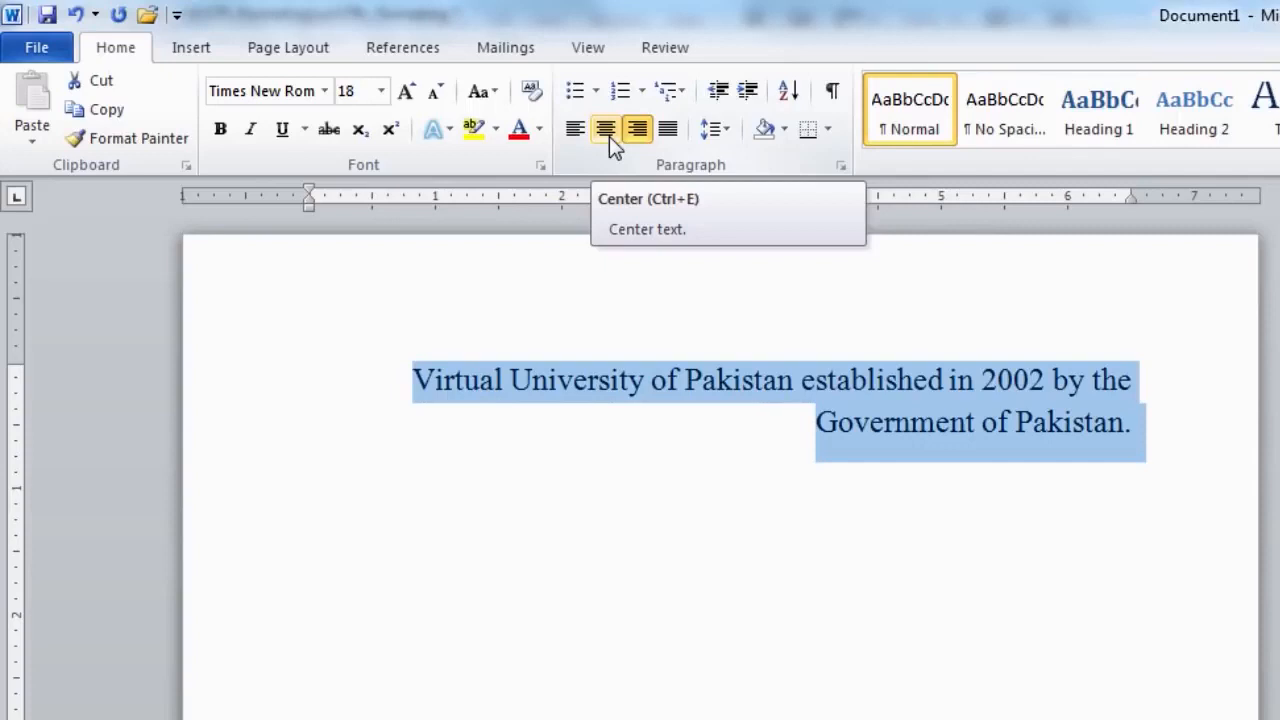
pyautogui.click(609, 136)
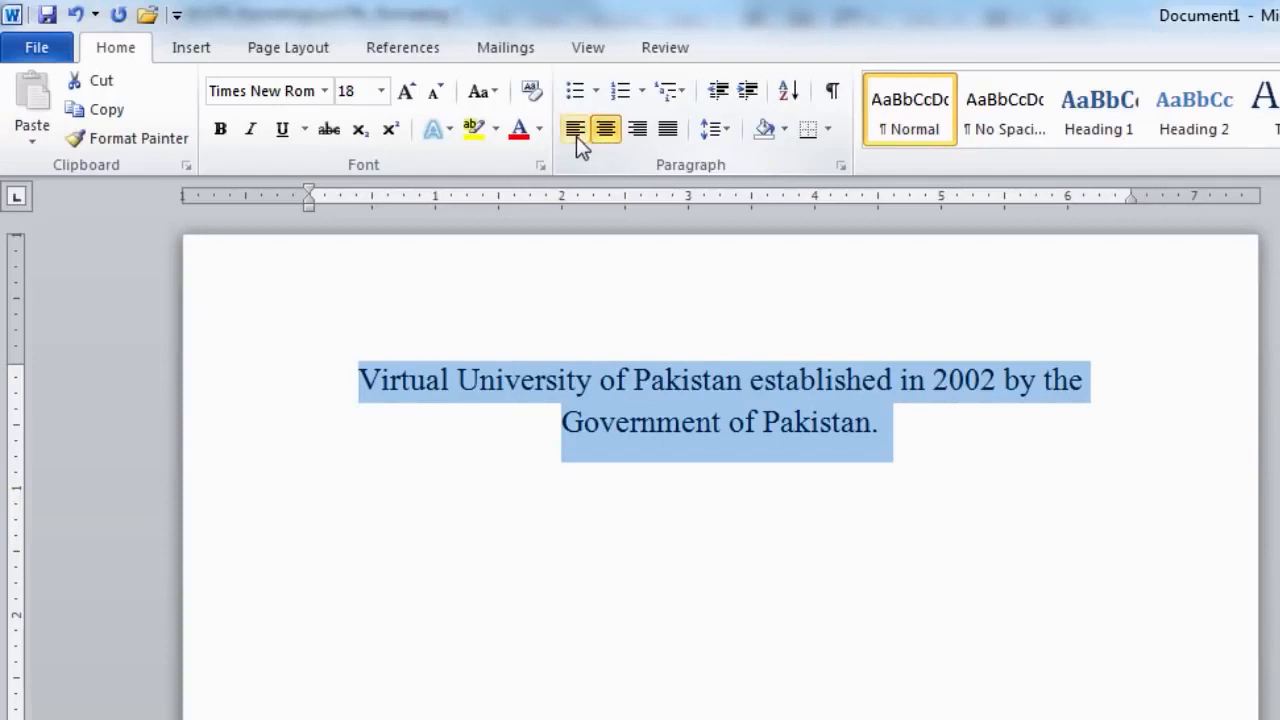
pyautogui.click(576, 136)
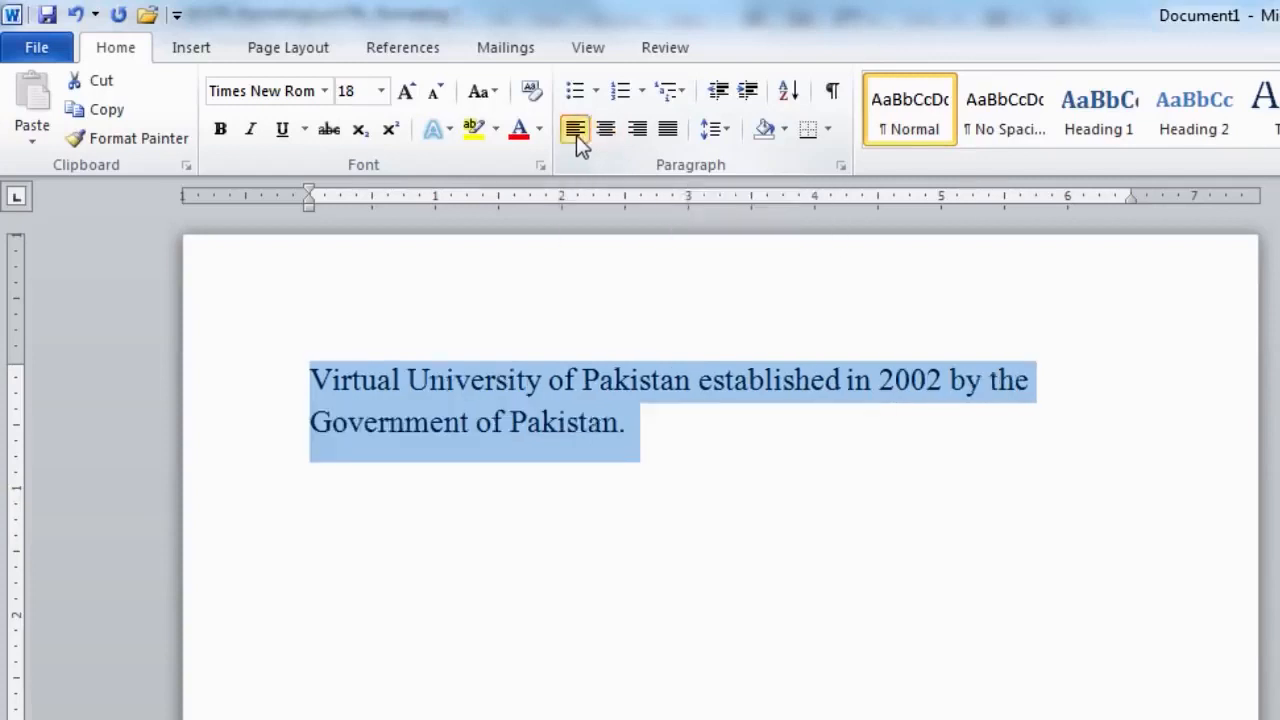
pyautogui.click(668, 132)
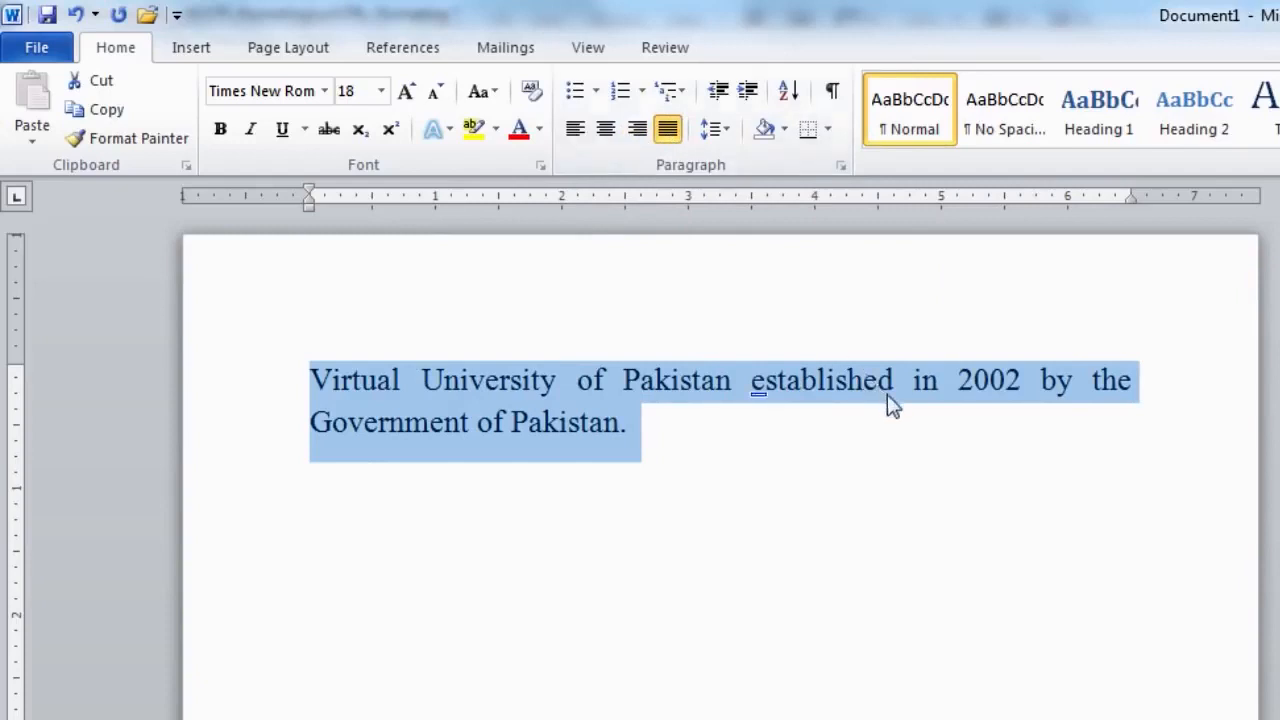
pyautogui.click(952, 410)
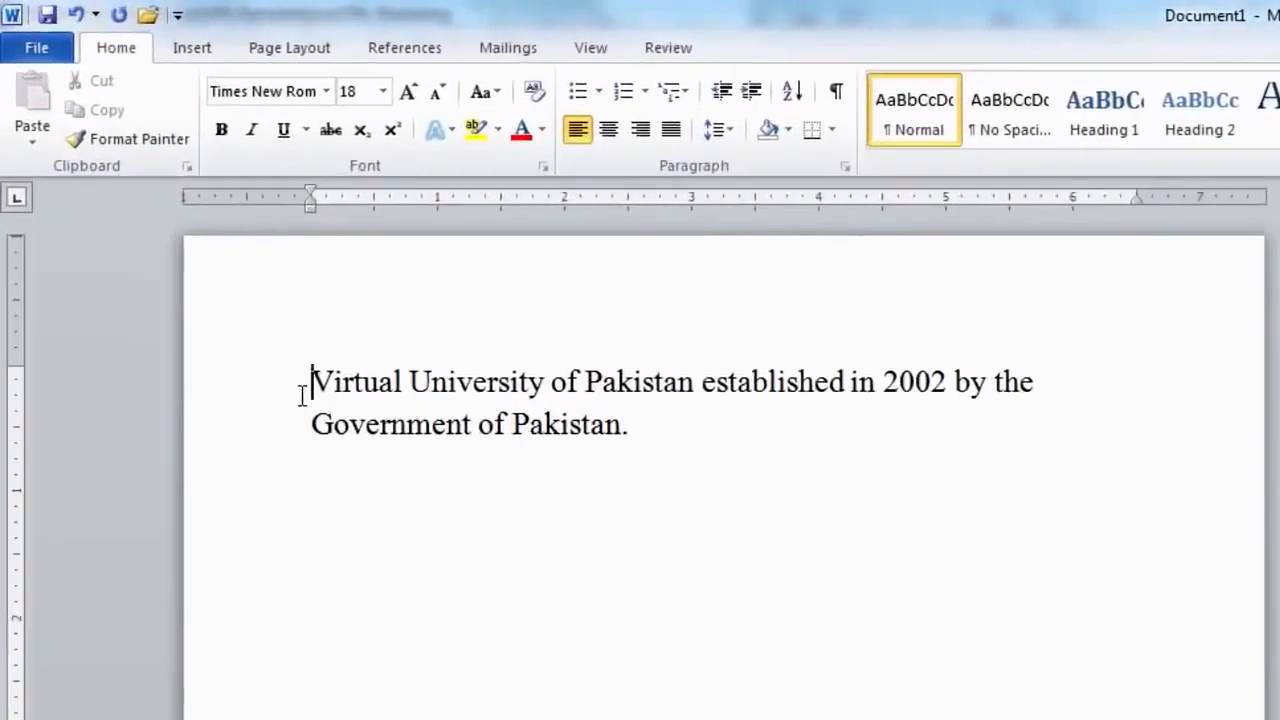
pyautogui.moveTo(308, 381); pyautogui.dragTo(514, 386)
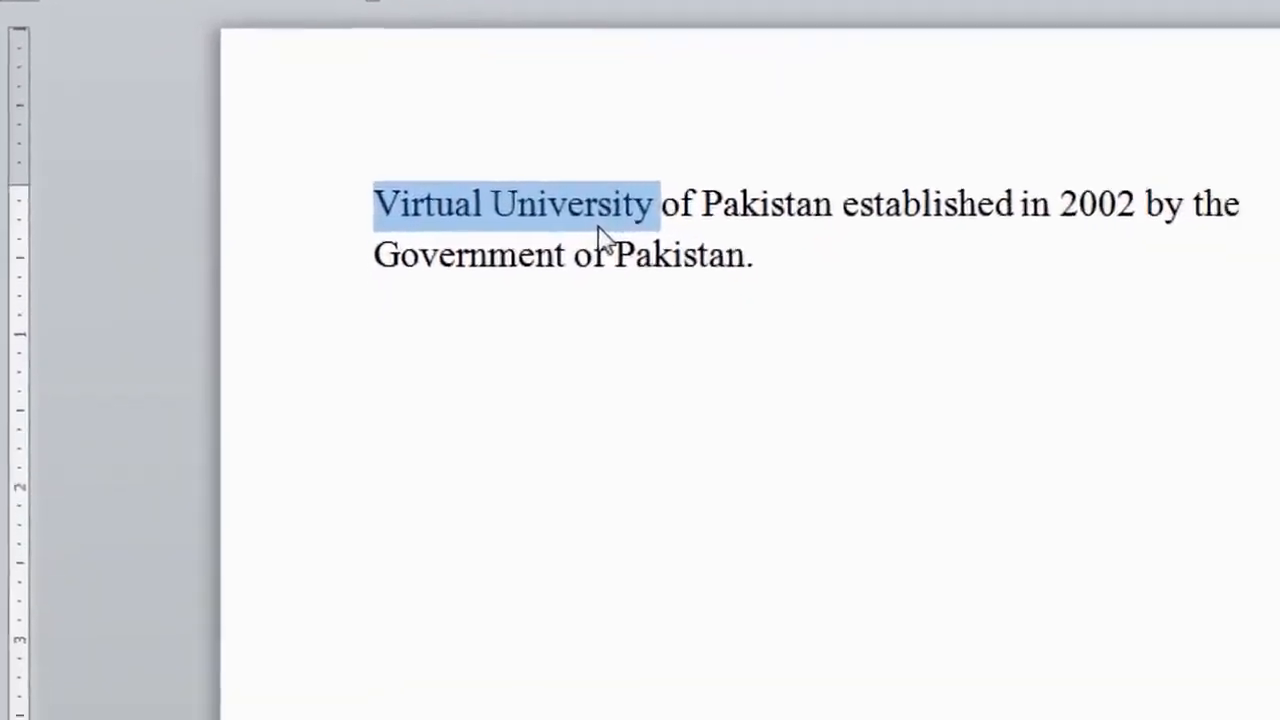
pyautogui.rightClick(503, 405)
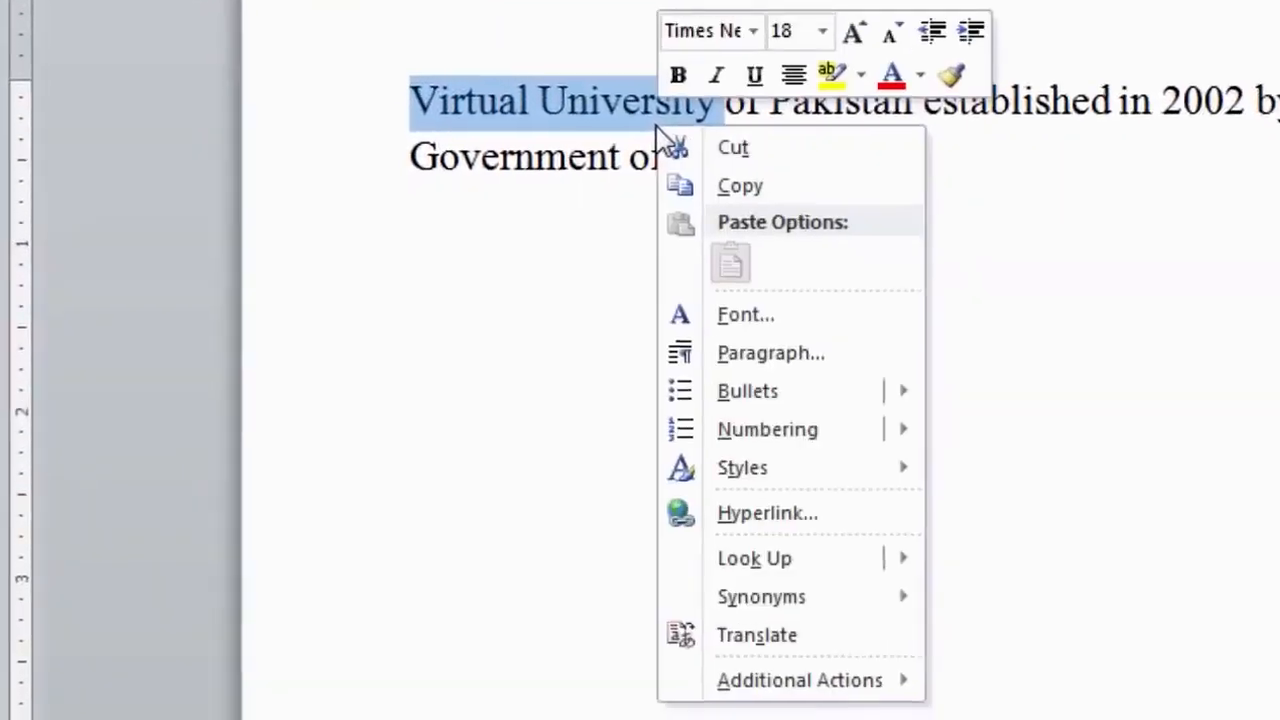
pyautogui.click(766, 520)
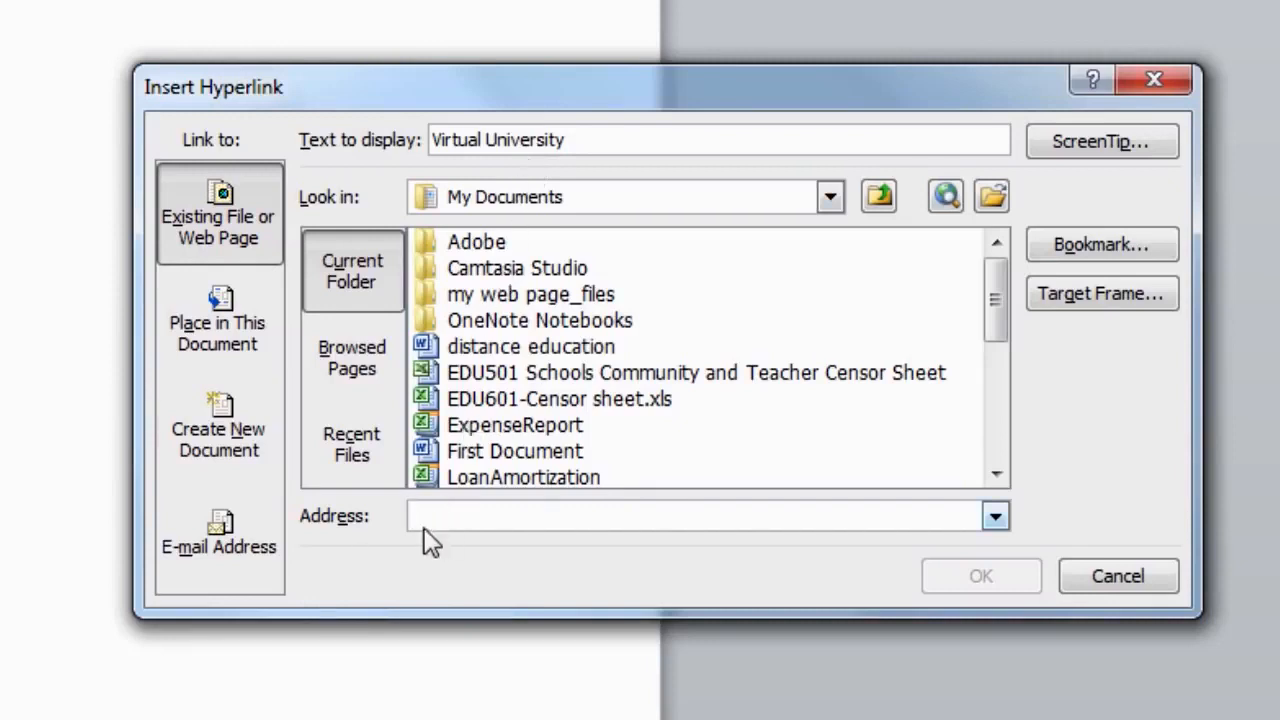
pyautogui.write('w')
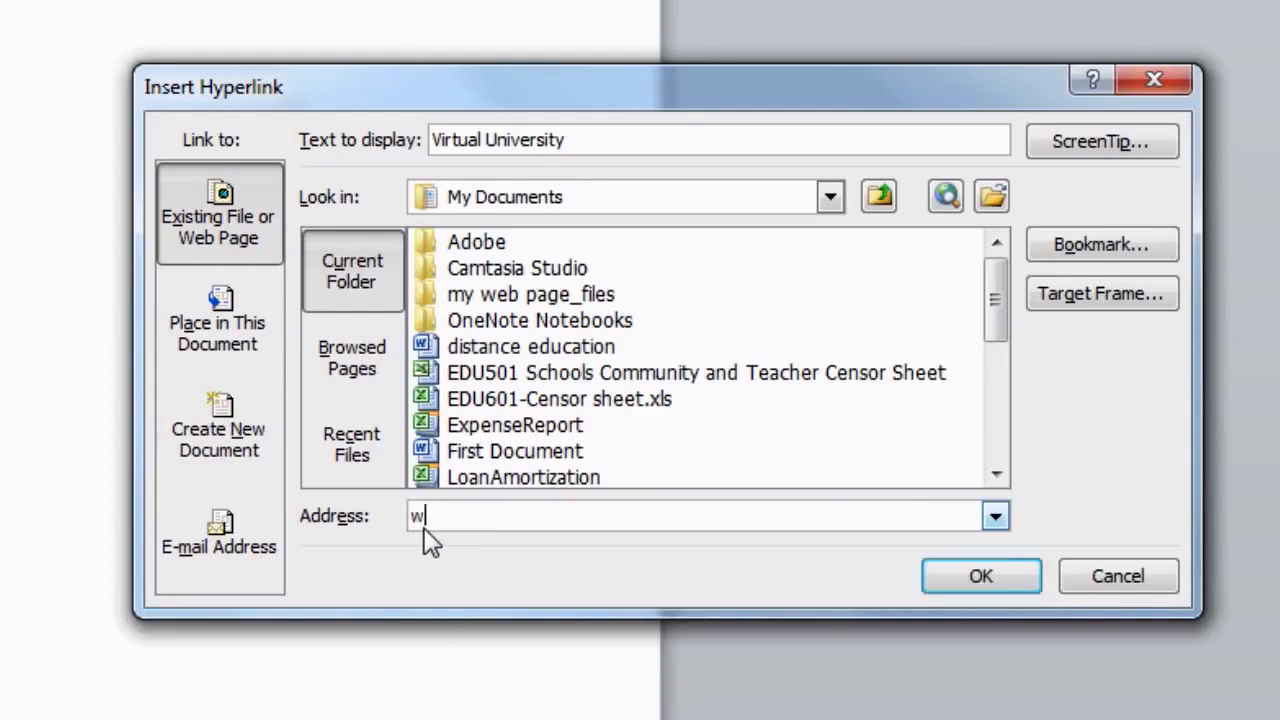
pyautogui.write('ww.vu.edu.')
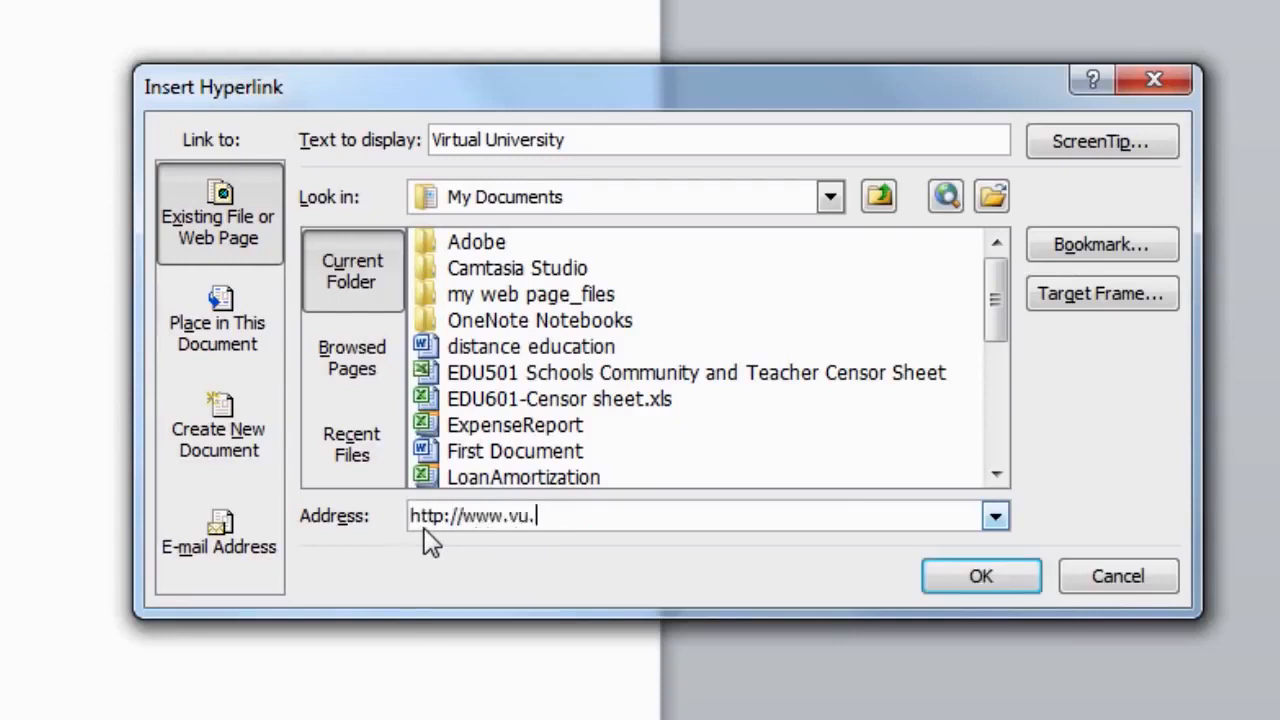
pyautogui.write('pk')
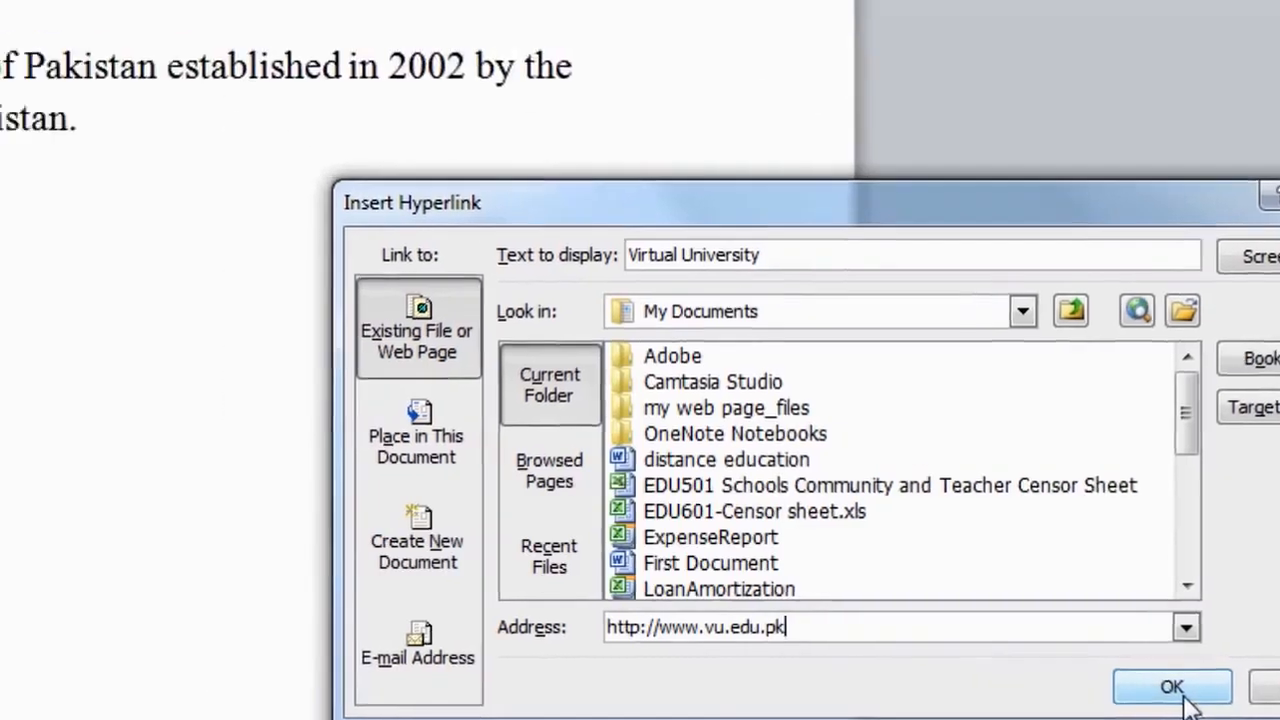
pyautogui.press('Return')
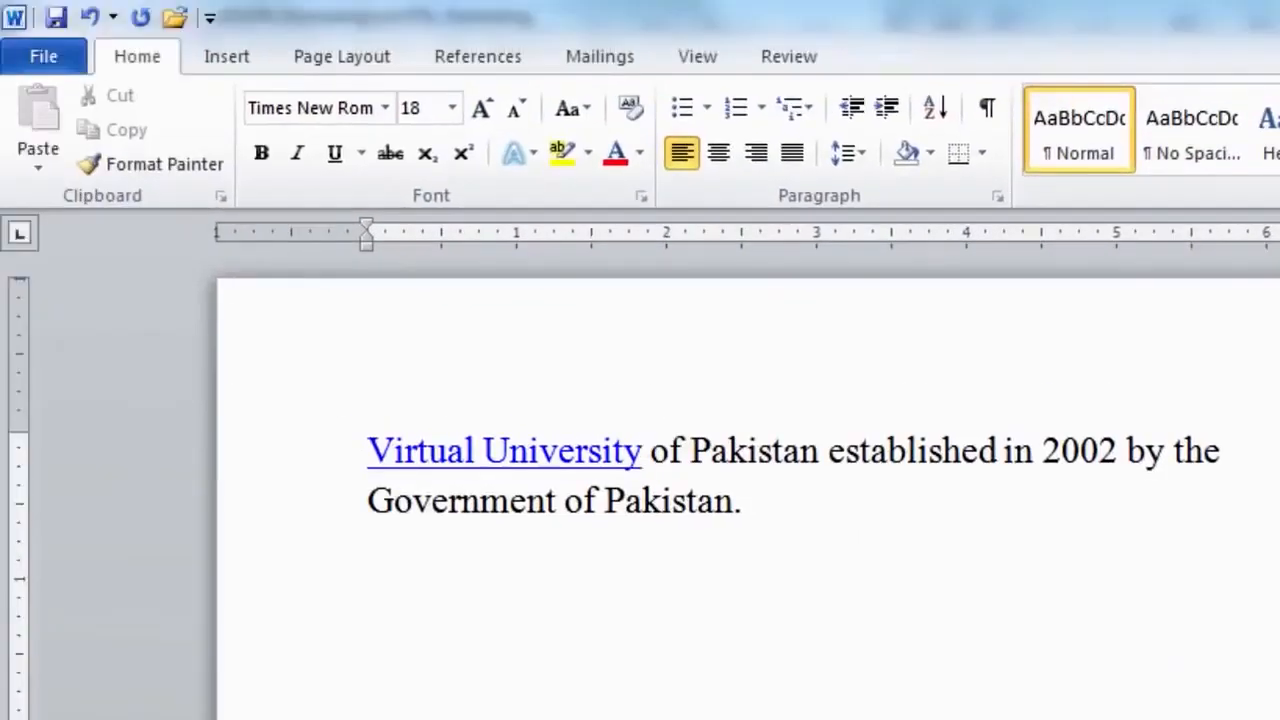
pyautogui.moveTo(518, 478)
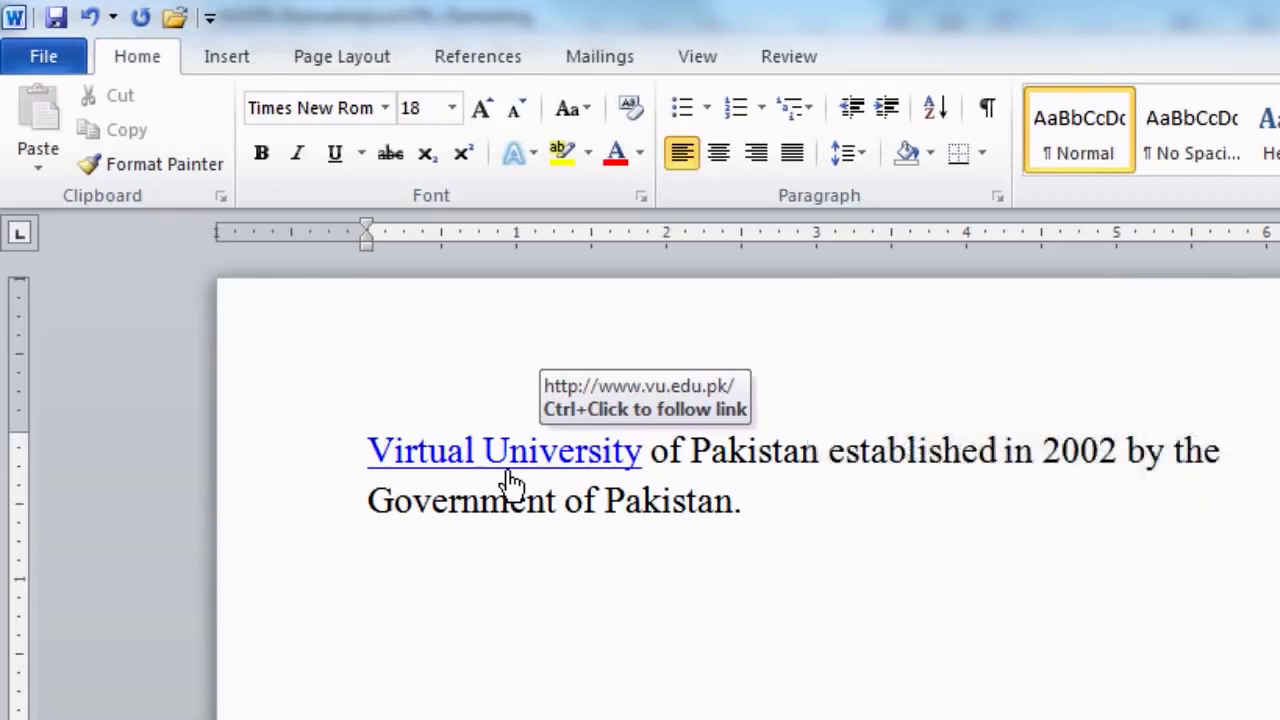
pyautogui.keyDown('ctrl'); pyautogui.click(507, 476); pyautogui.keyUp('ctrl')
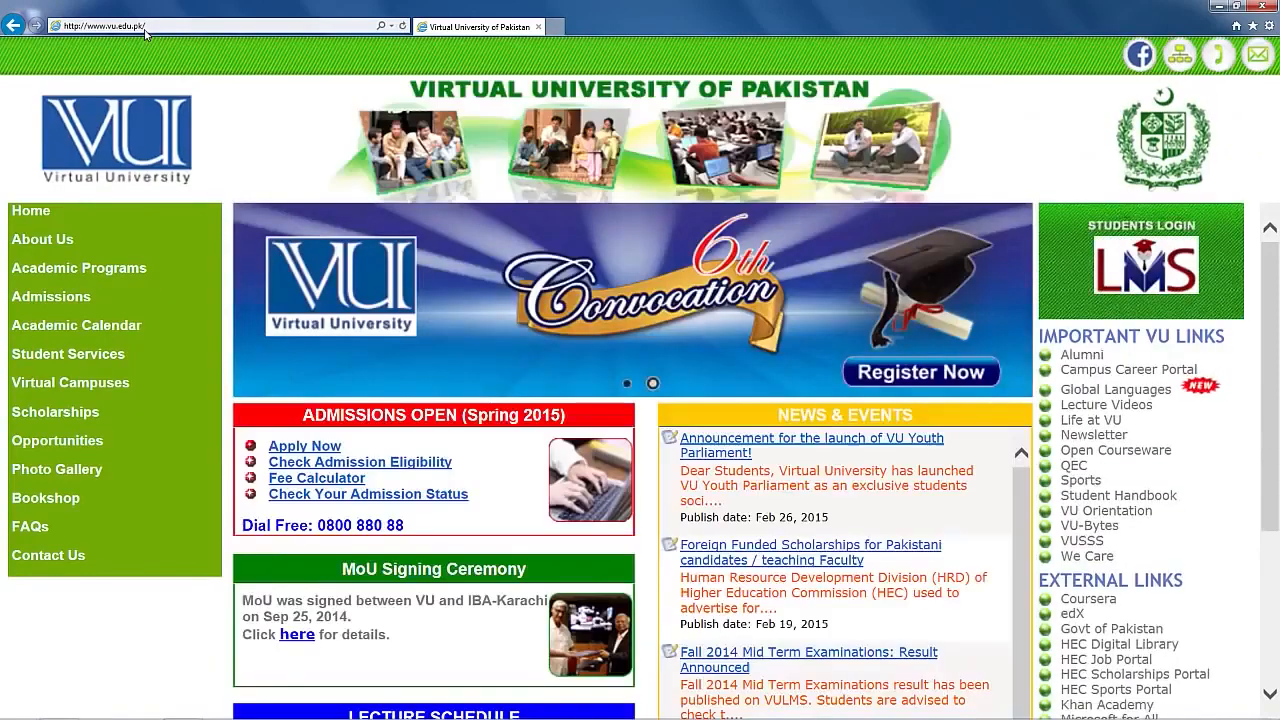
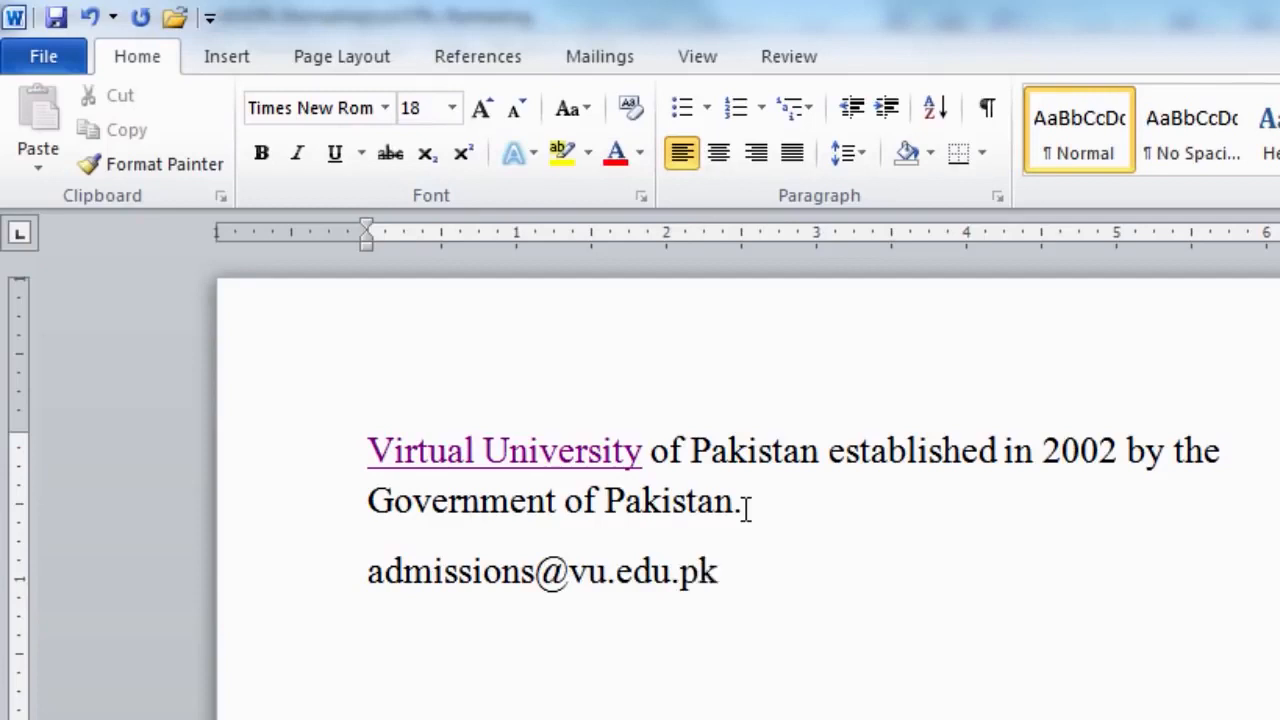
# - Type the university's admissions e-mail address on a new line so it becomes a link
pyautogui.press('Return')
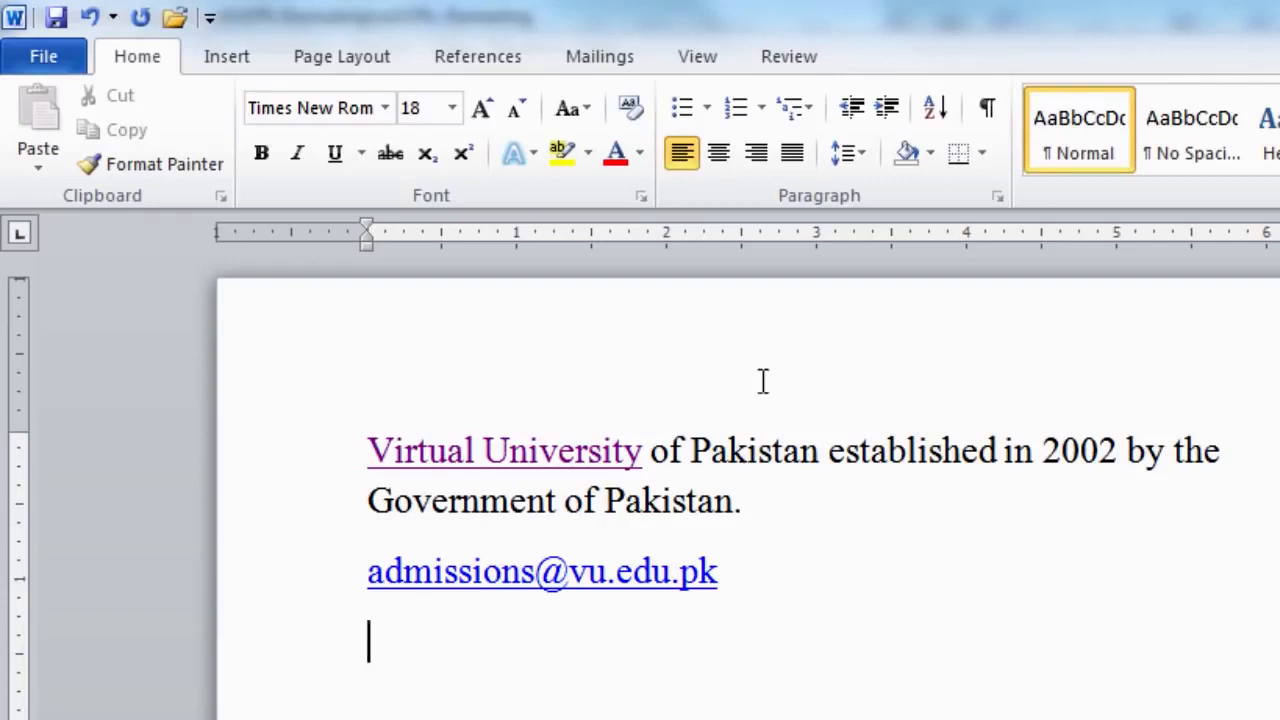
# - Open Edit Hyperlink for the Virtual University link
pyautogui.moveTo(541, 460)
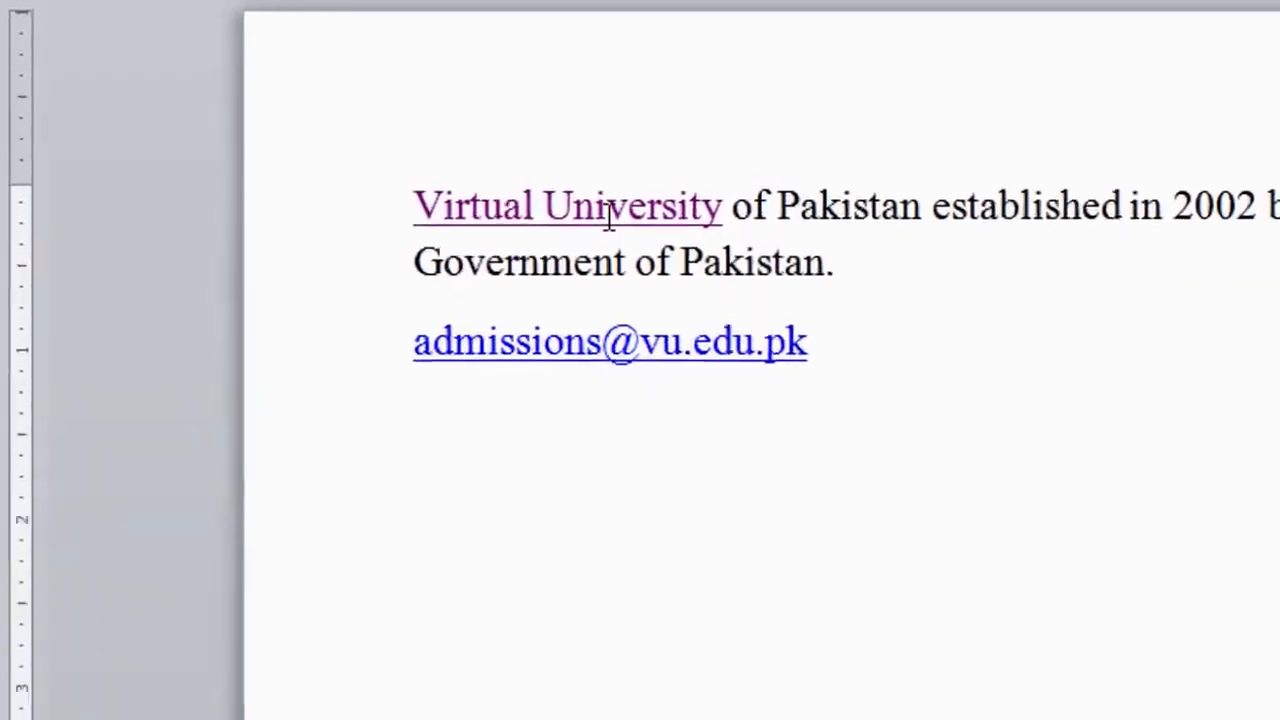
pyautogui.rightClick(548, 428)
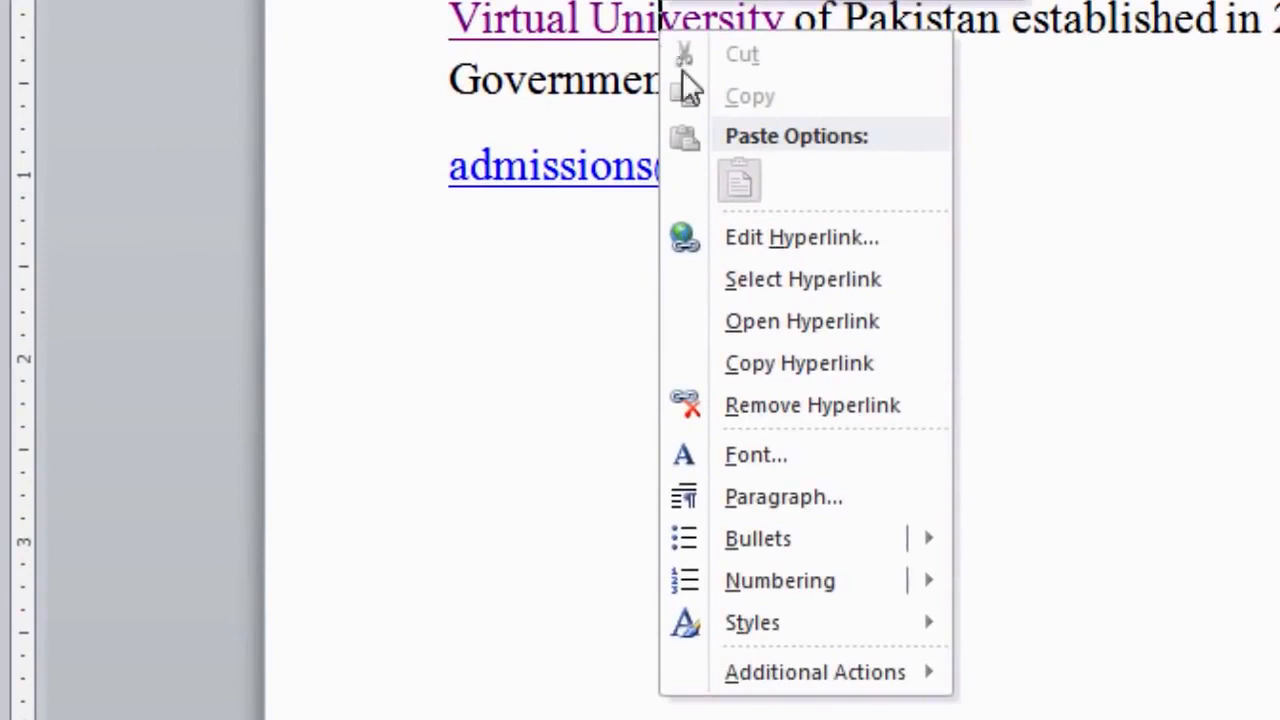
pyautogui.click(777, 243)
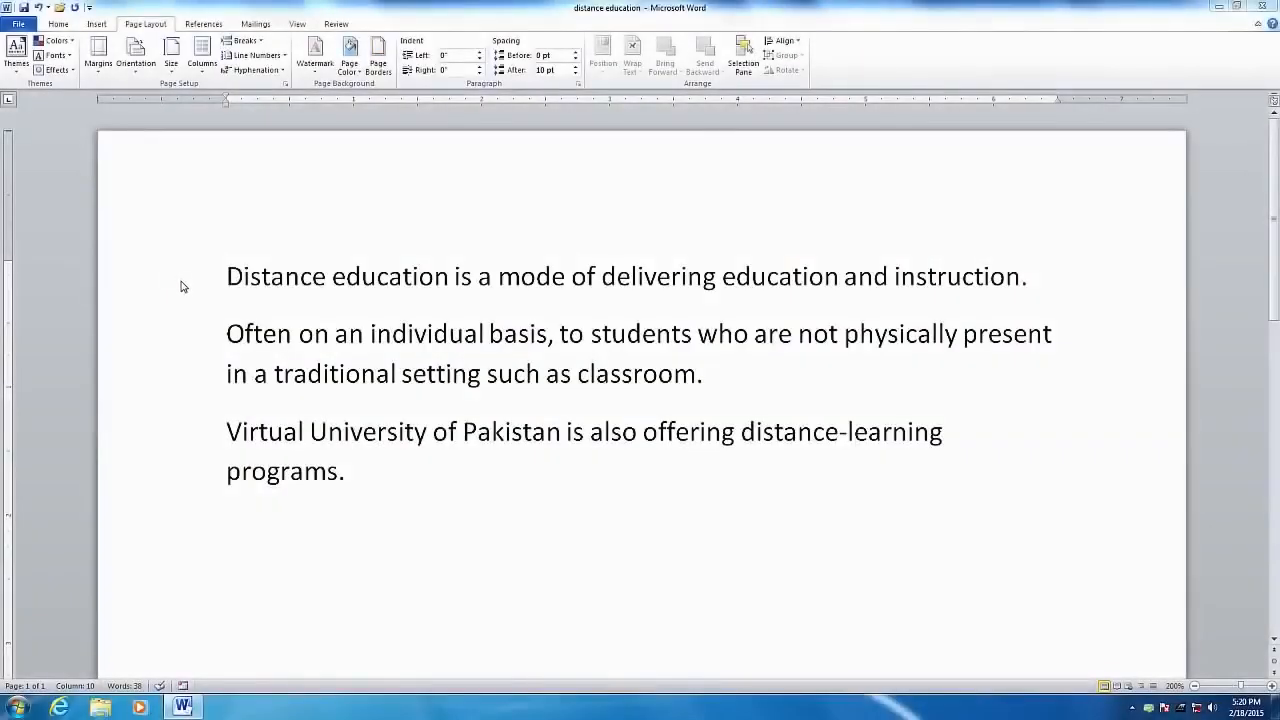
# - Activate the distance education document window
pyautogui.click(725, 465)
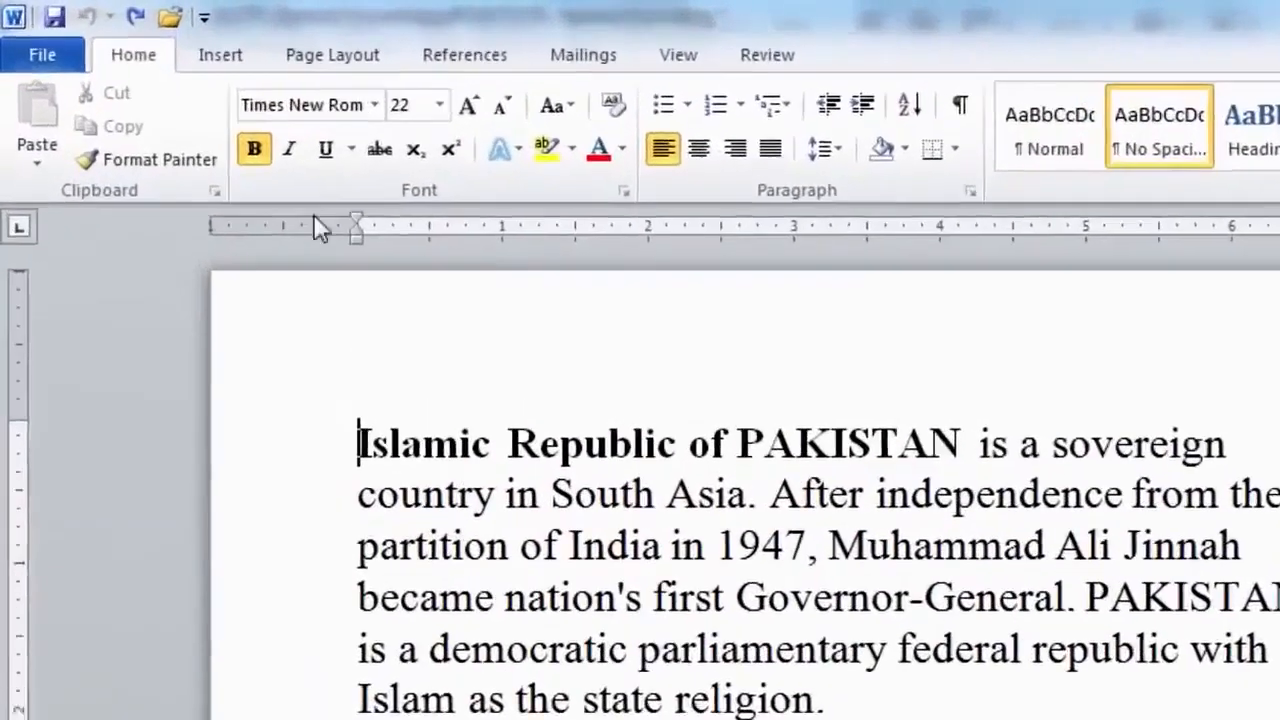
# - Open the Borders and Shading dialog from Page Borders on the Page Layout tab
pyautogui.click(323, 62)
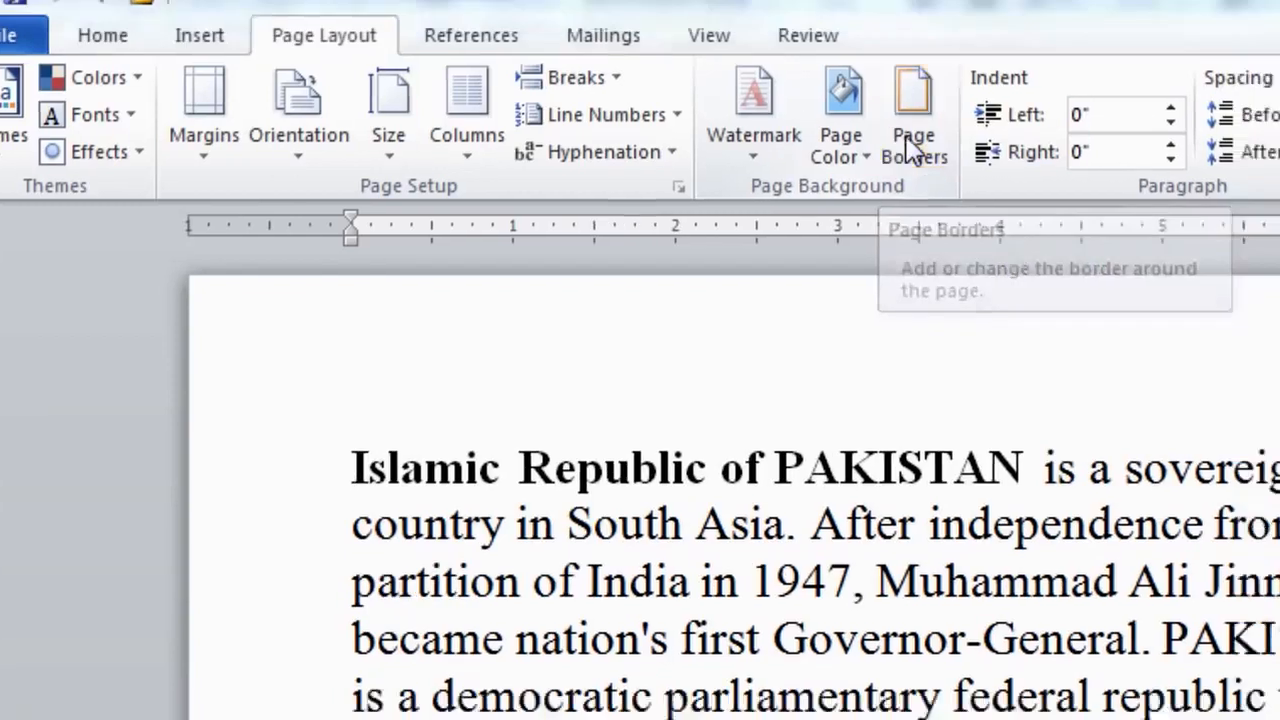
pyautogui.click(958, 170)
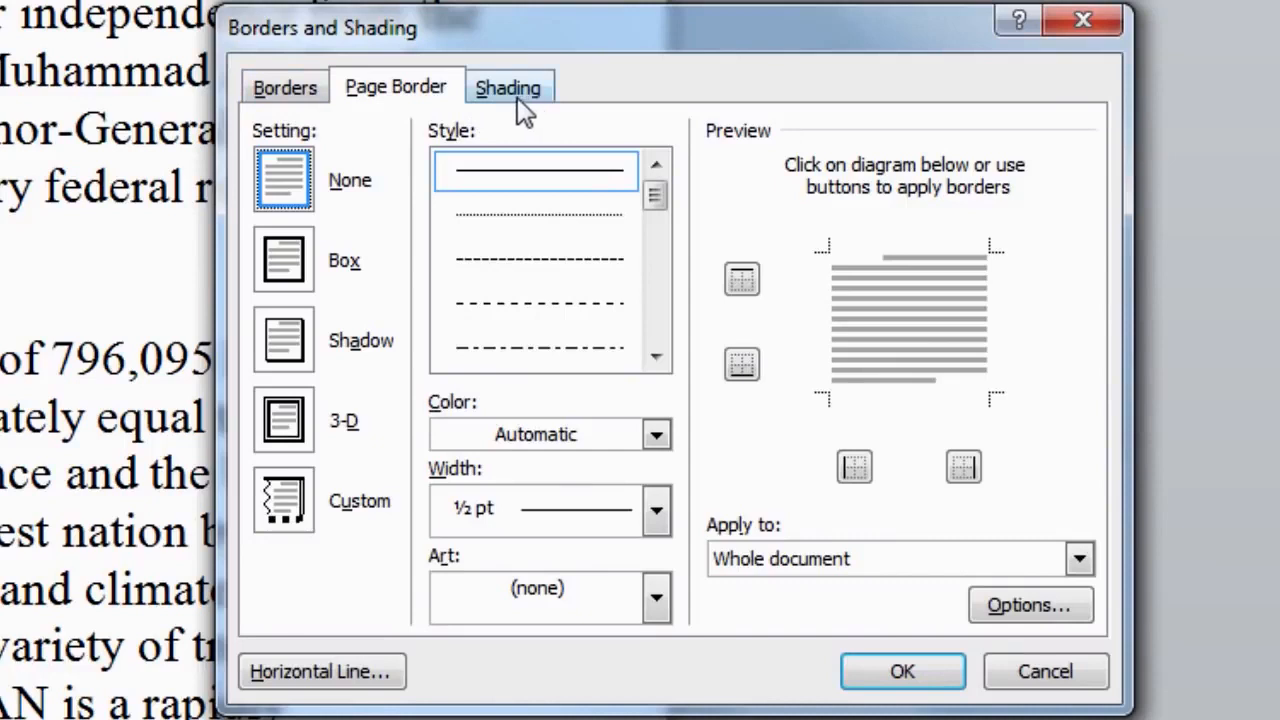
# - Show the Borders and Shading dialog's paragraph border settings, with Apply to set to Paragraph
pyautogui.click(290, 90)
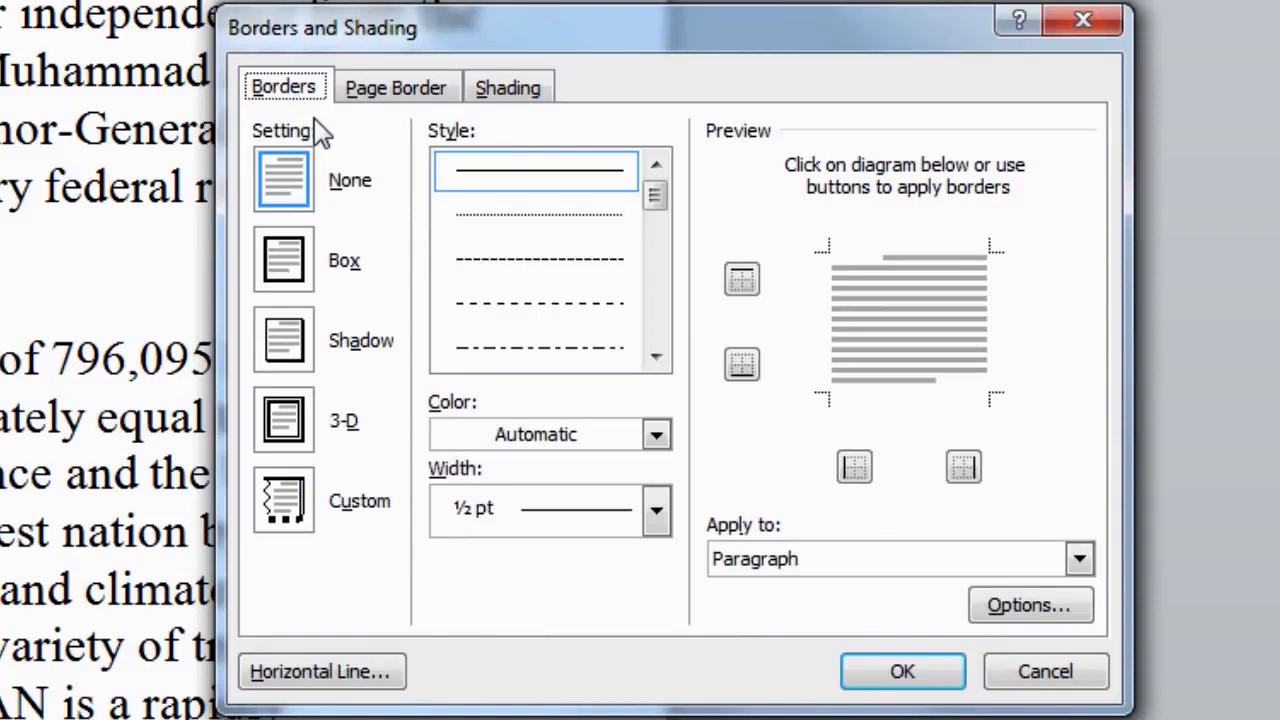
pyautogui.click(384, 104)
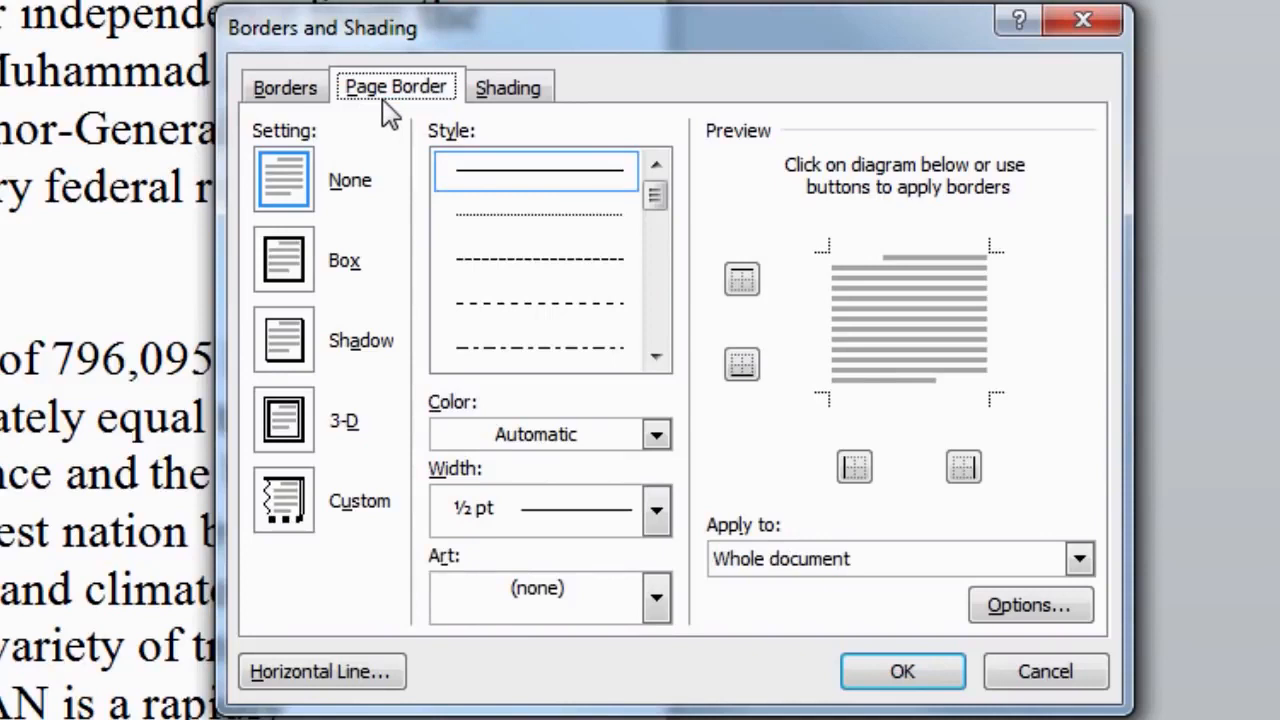
pyautogui.click(505, 100)
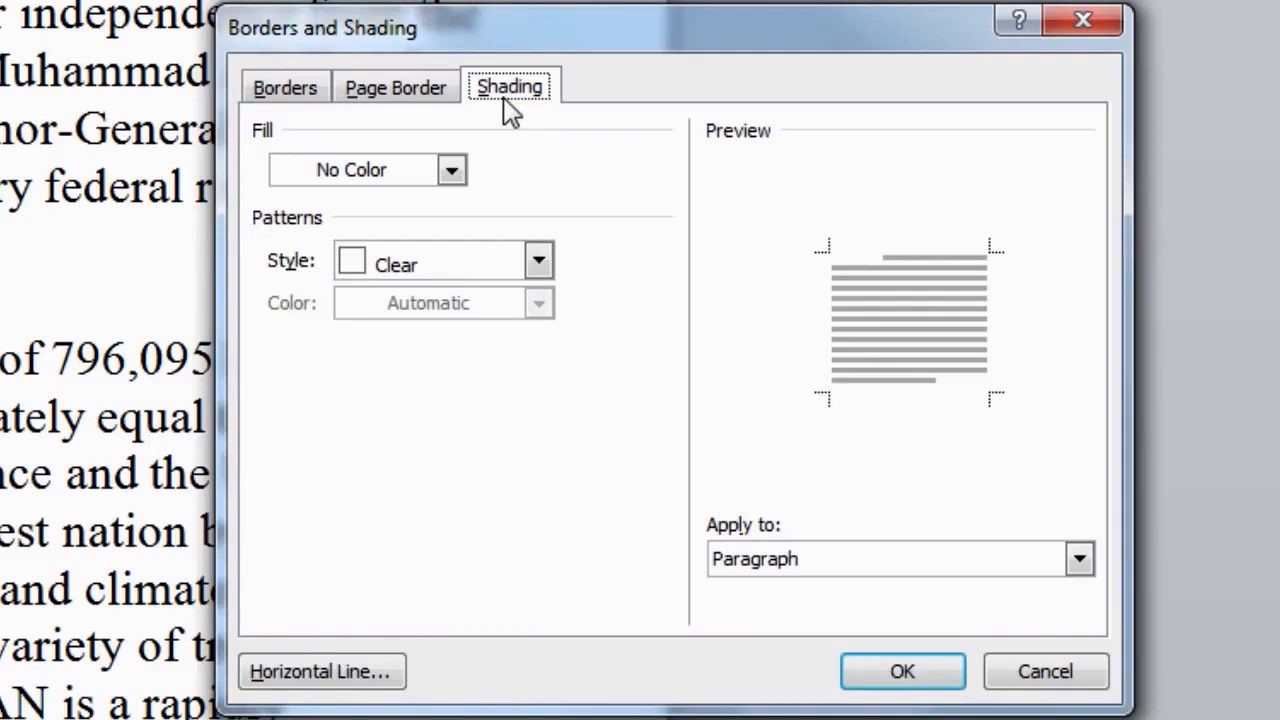
pyautogui.click(312, 99)
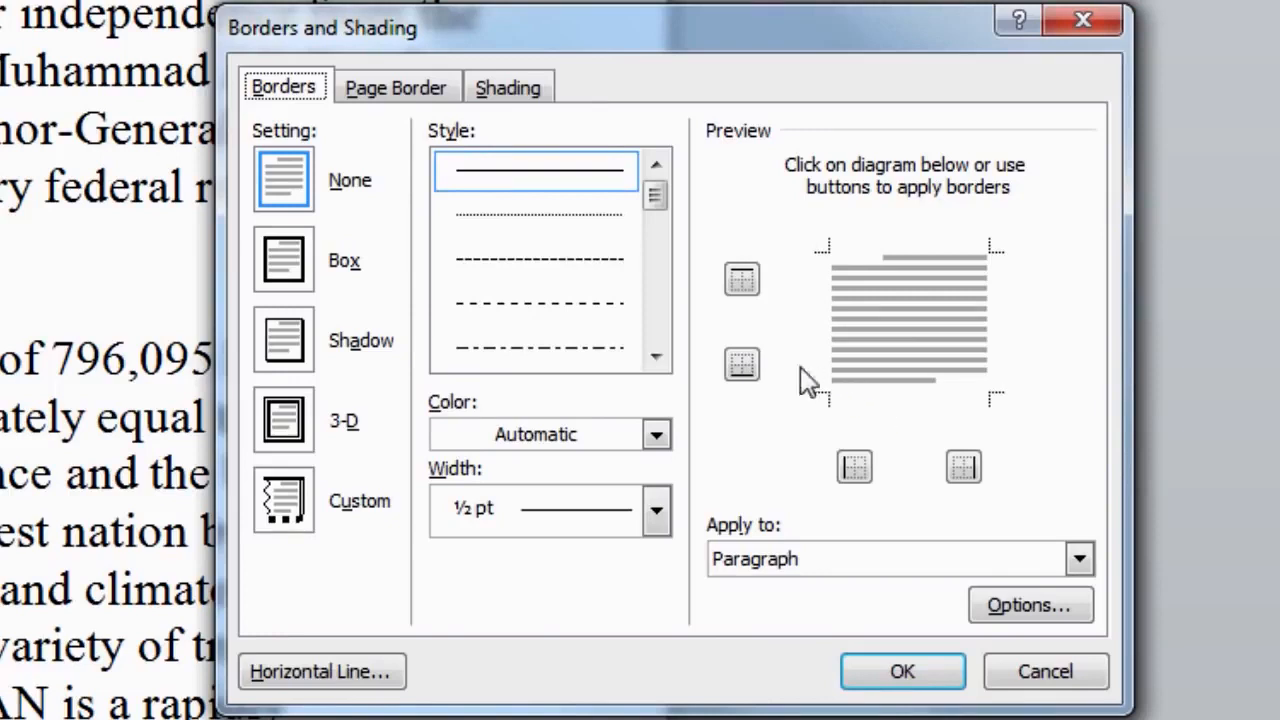
# - Try the Box, 3-D and Custom border settings, then choose Shadow for the paragraph
pyautogui.click(294, 276)
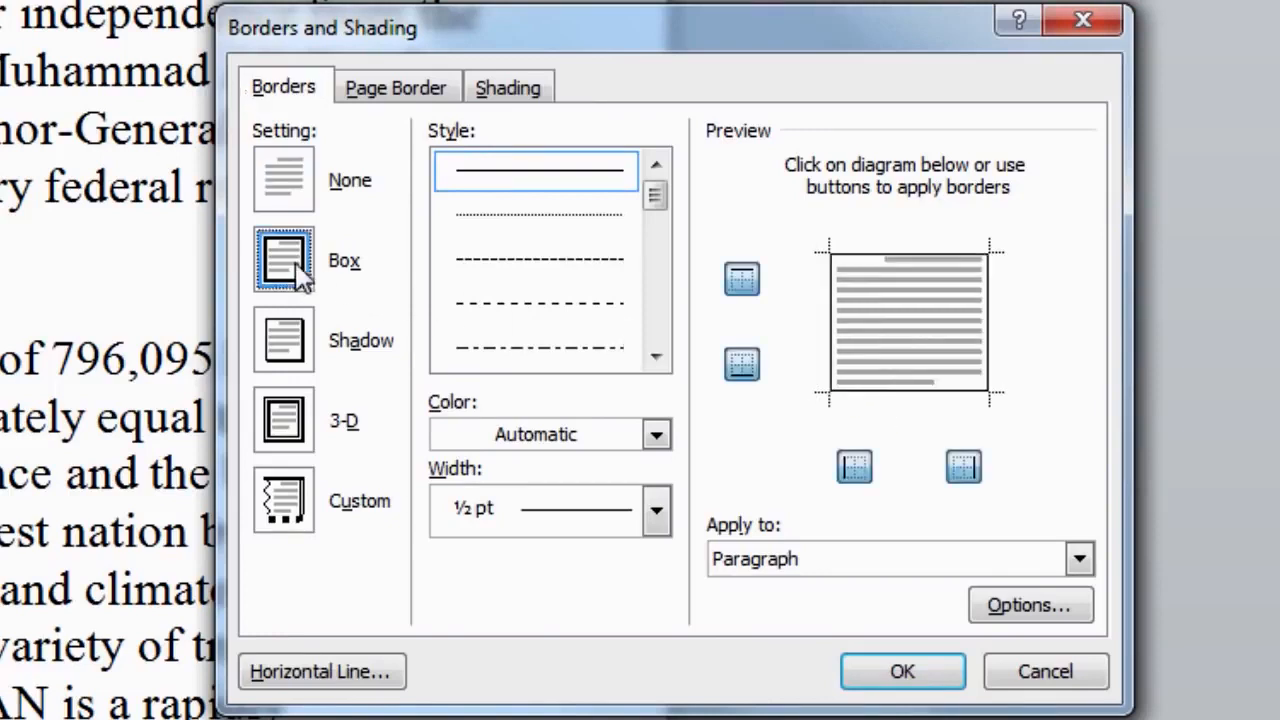
pyautogui.click(298, 364)
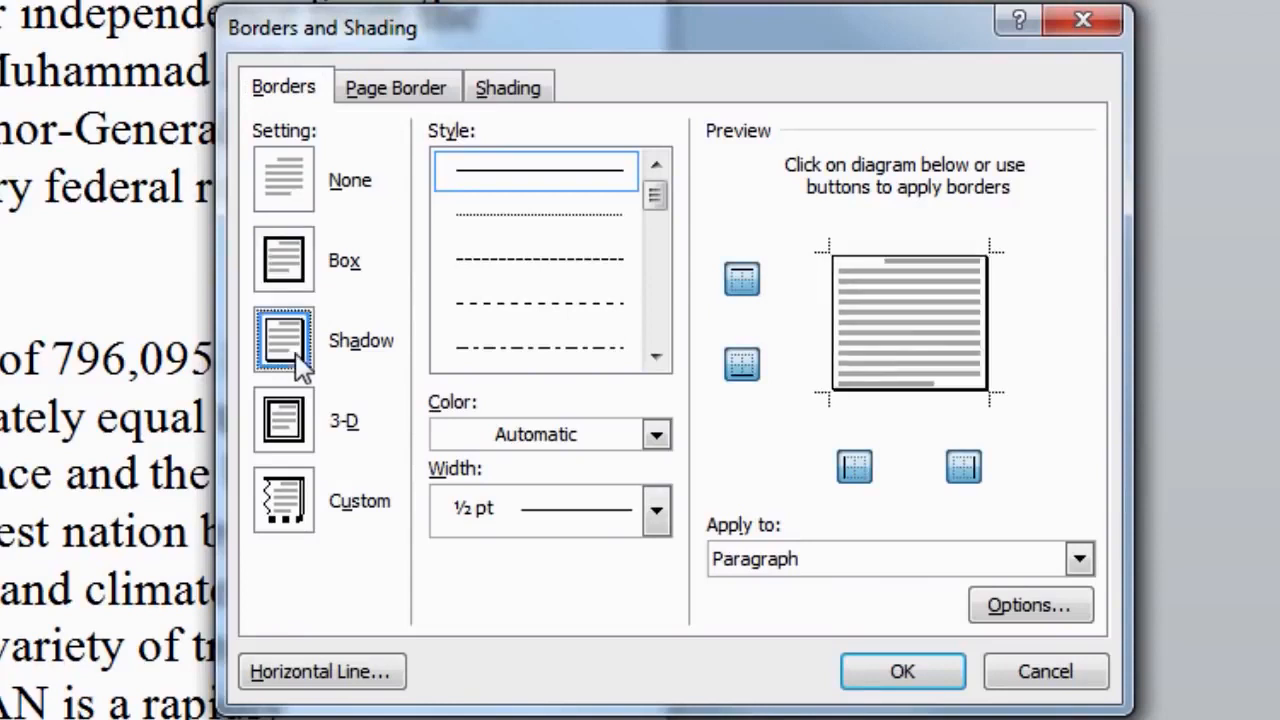
pyautogui.click(300, 436)
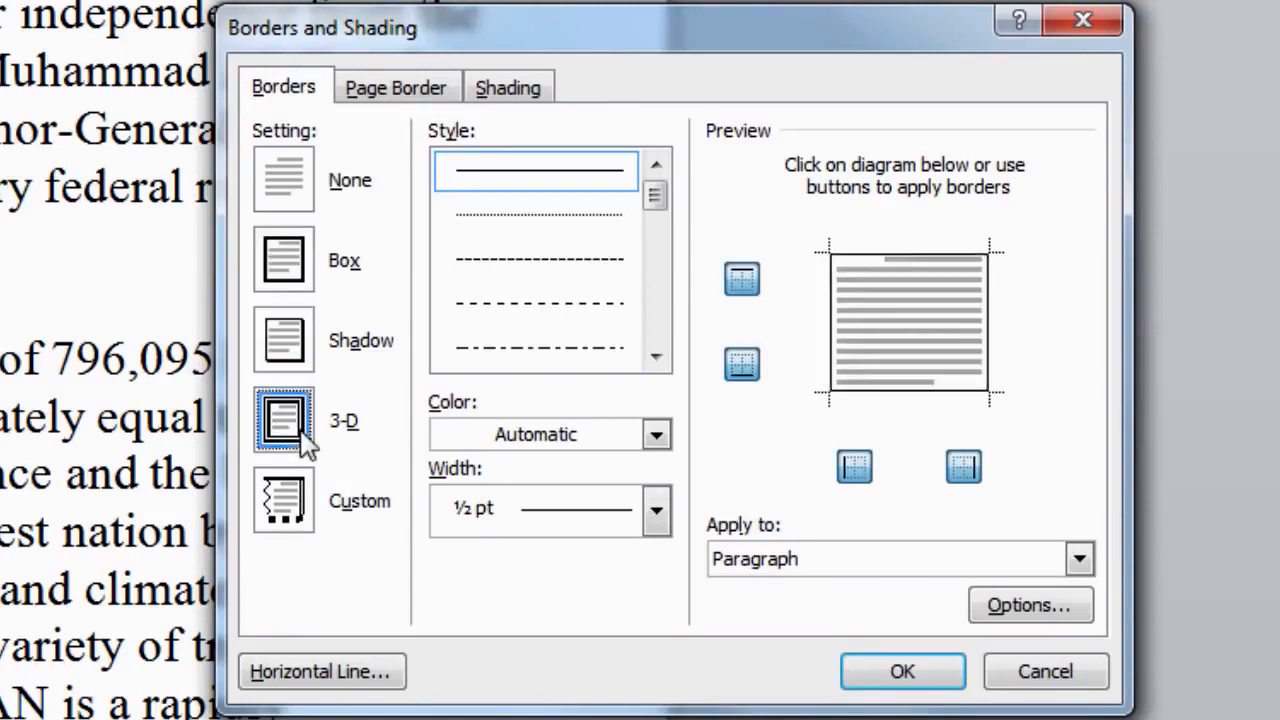
pyautogui.click(290, 495)
pyautogui.click(292, 436)
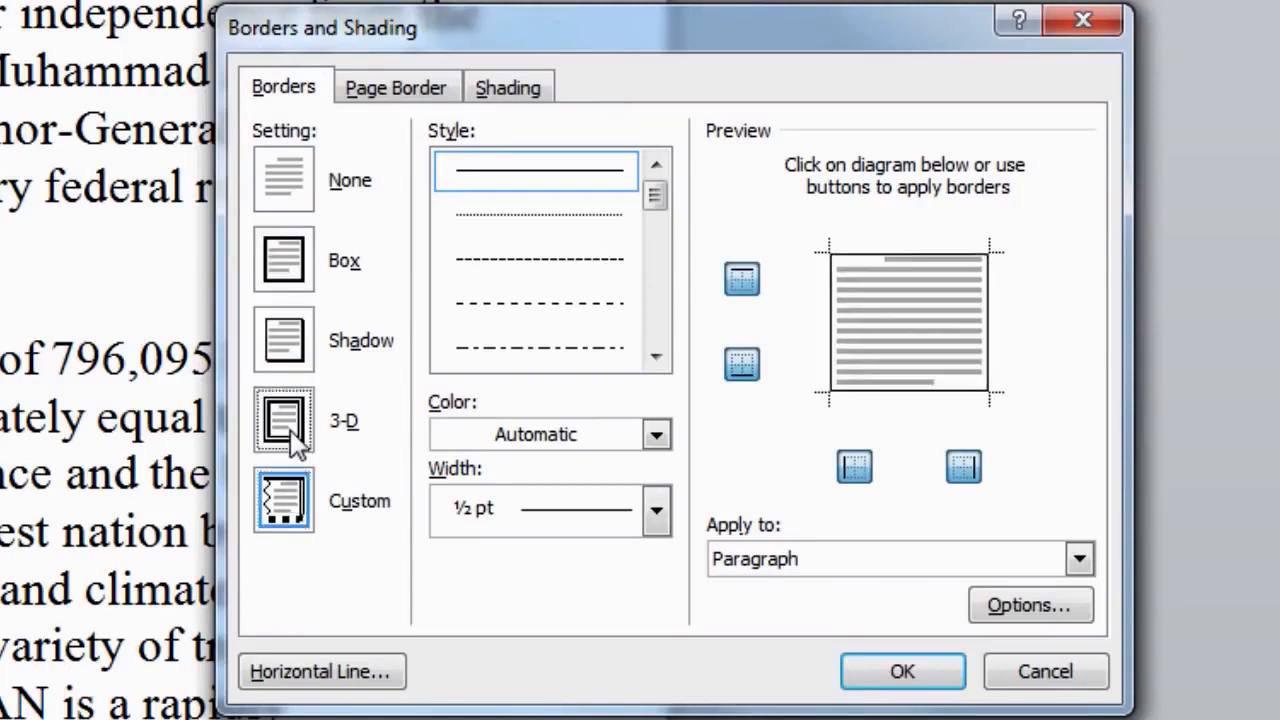
pyautogui.click(292, 362)
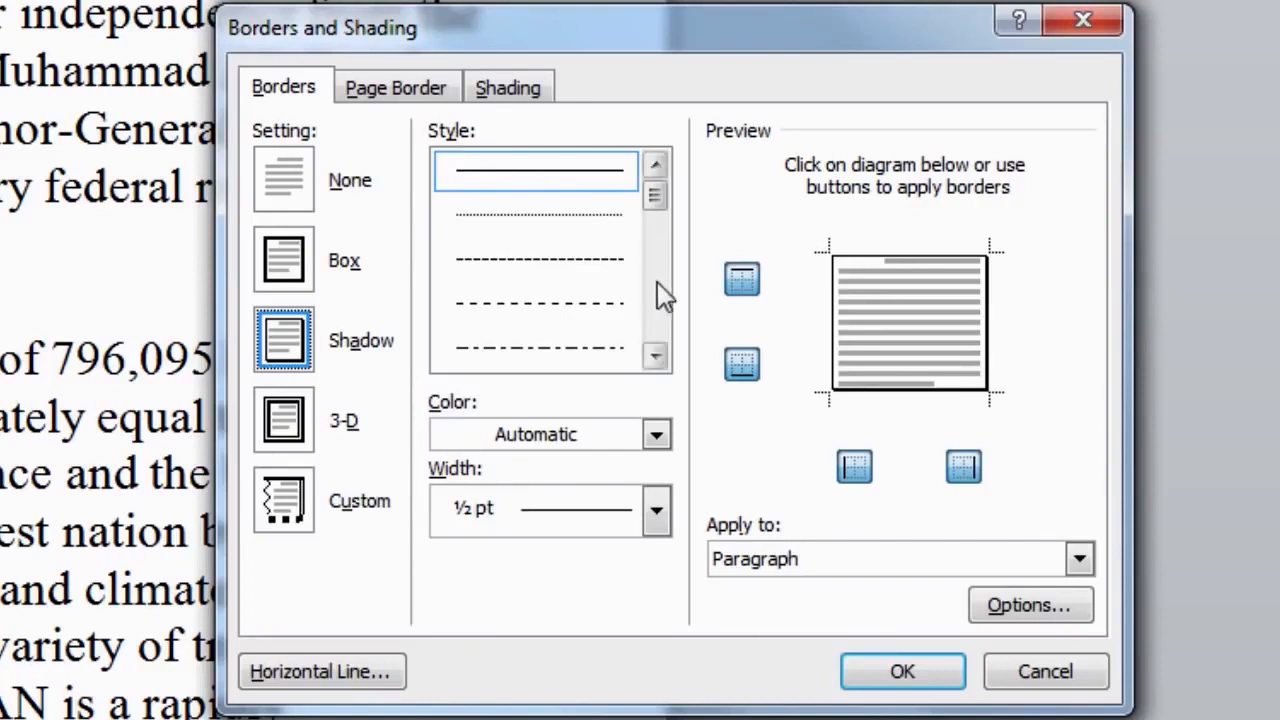
# - Browse the border line styles, try a dashed line, and keep the thin solid line
pyautogui.click(656, 362)
pyautogui.click(656, 358)
pyautogui.click(656, 358)
pyautogui.click(656, 358)
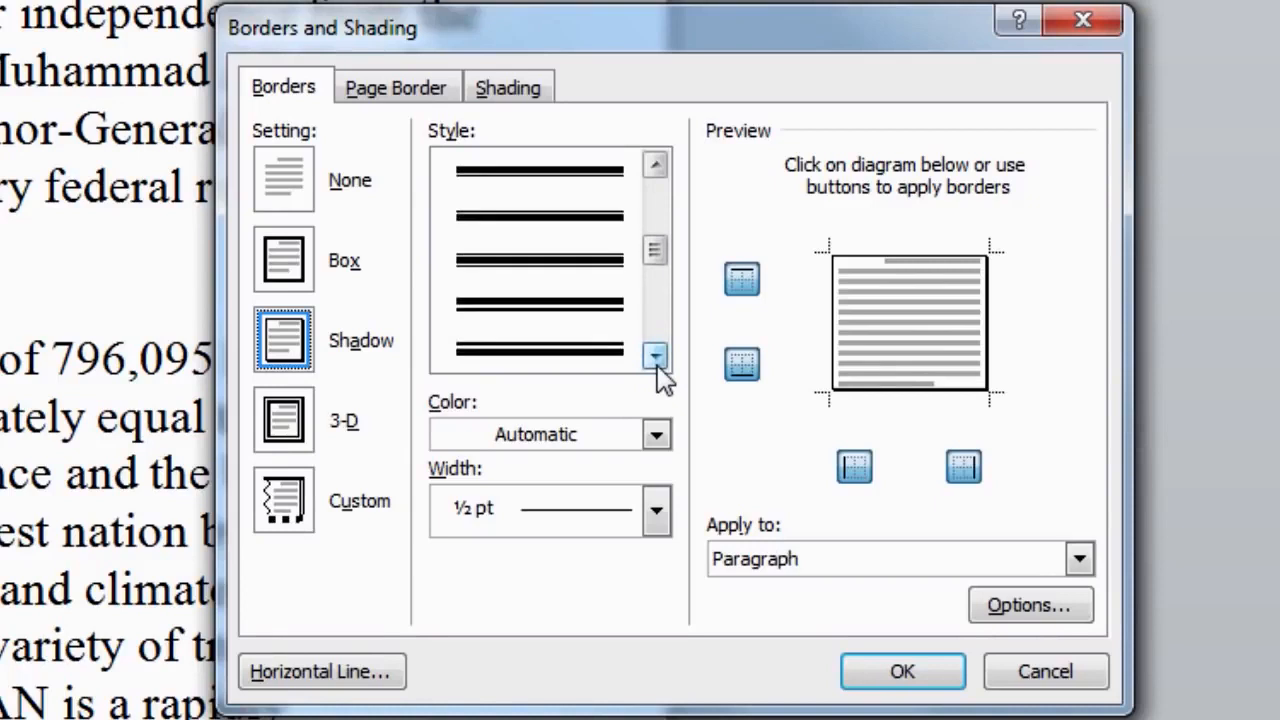
pyautogui.moveTo(657, 262); pyautogui.dragTo(665, 208)
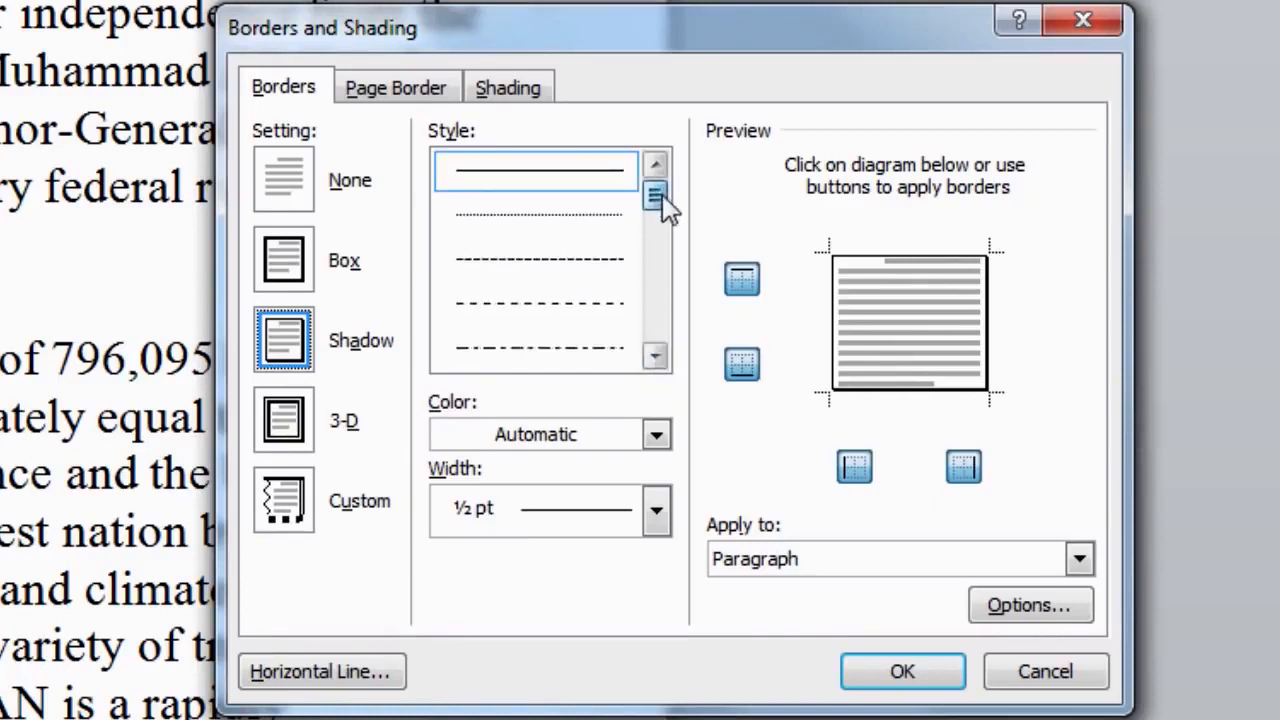
pyautogui.click(540, 302)
pyautogui.click(580, 180)
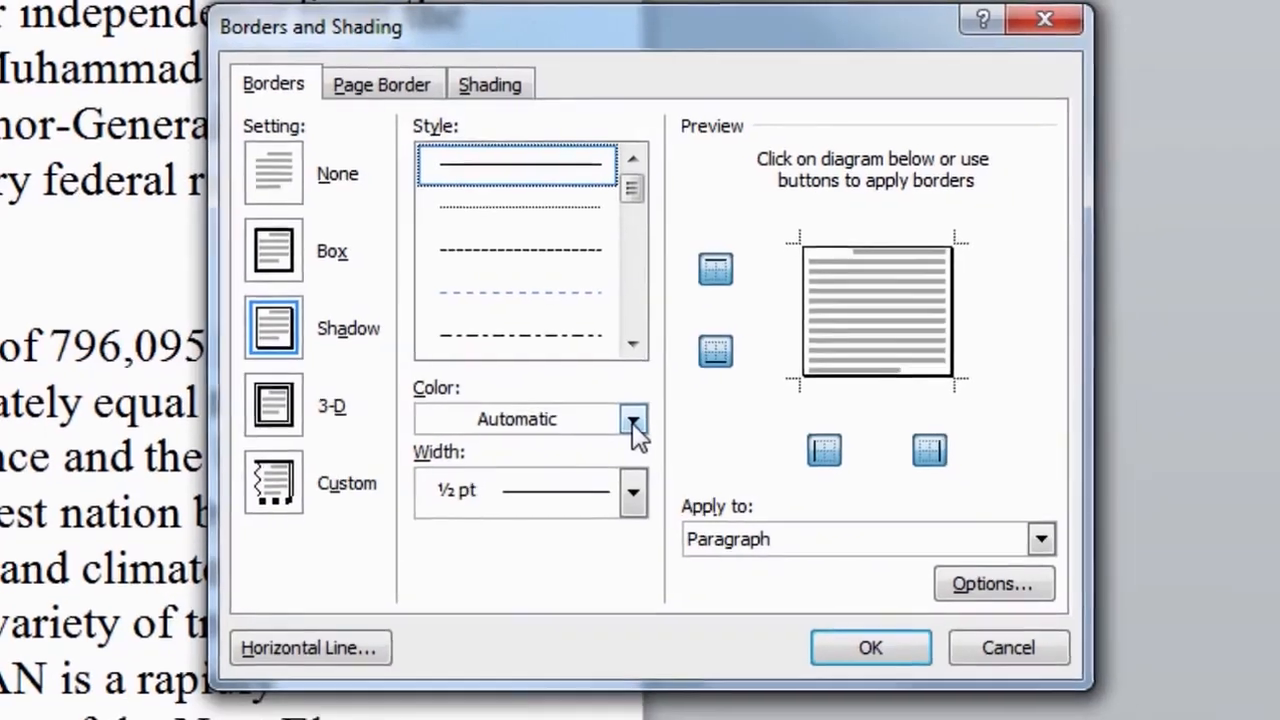
# - Make the shadow border blue with a 3 pt width and apply it to the paragraph
pyautogui.click(655, 437)
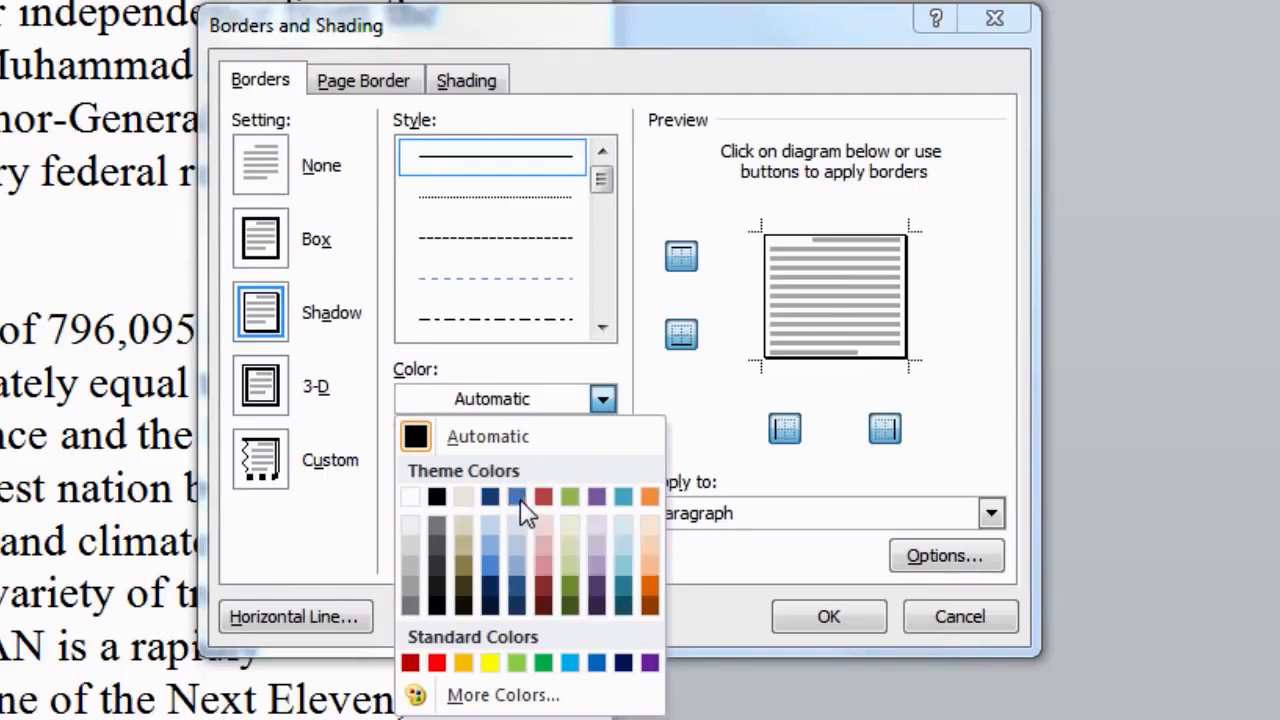
pyautogui.click(490, 563)
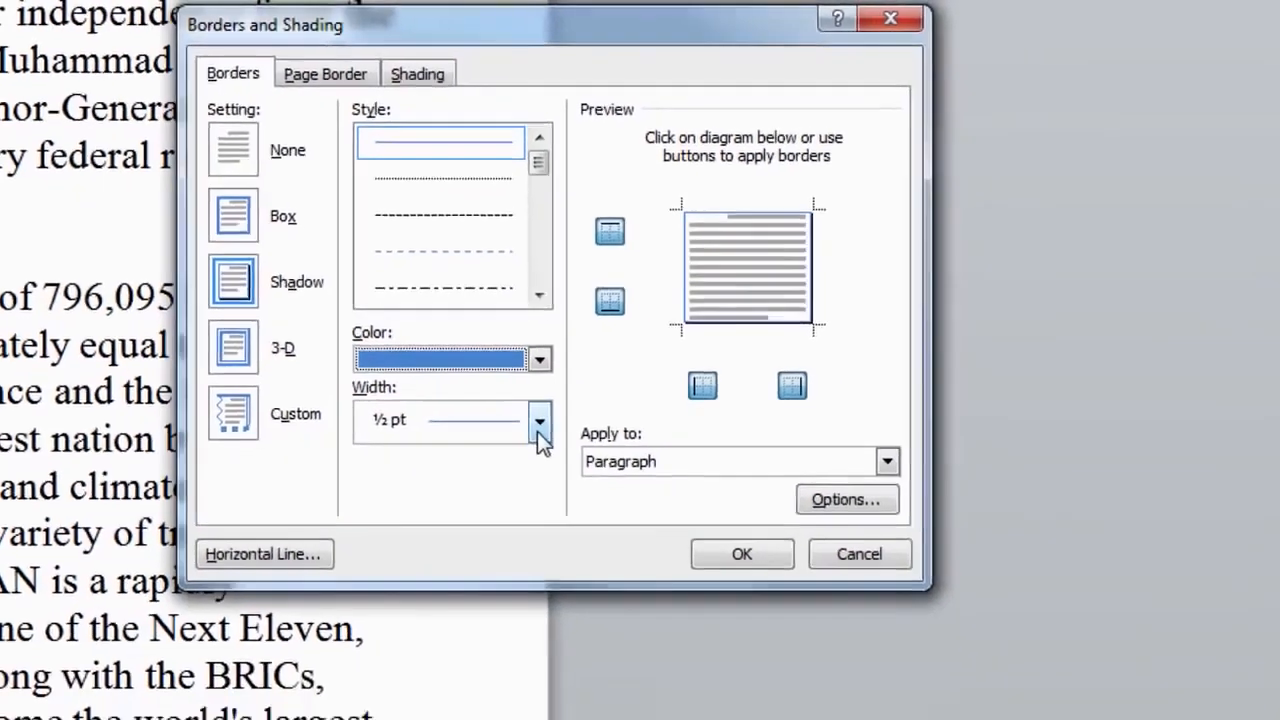
pyautogui.click(601, 474)
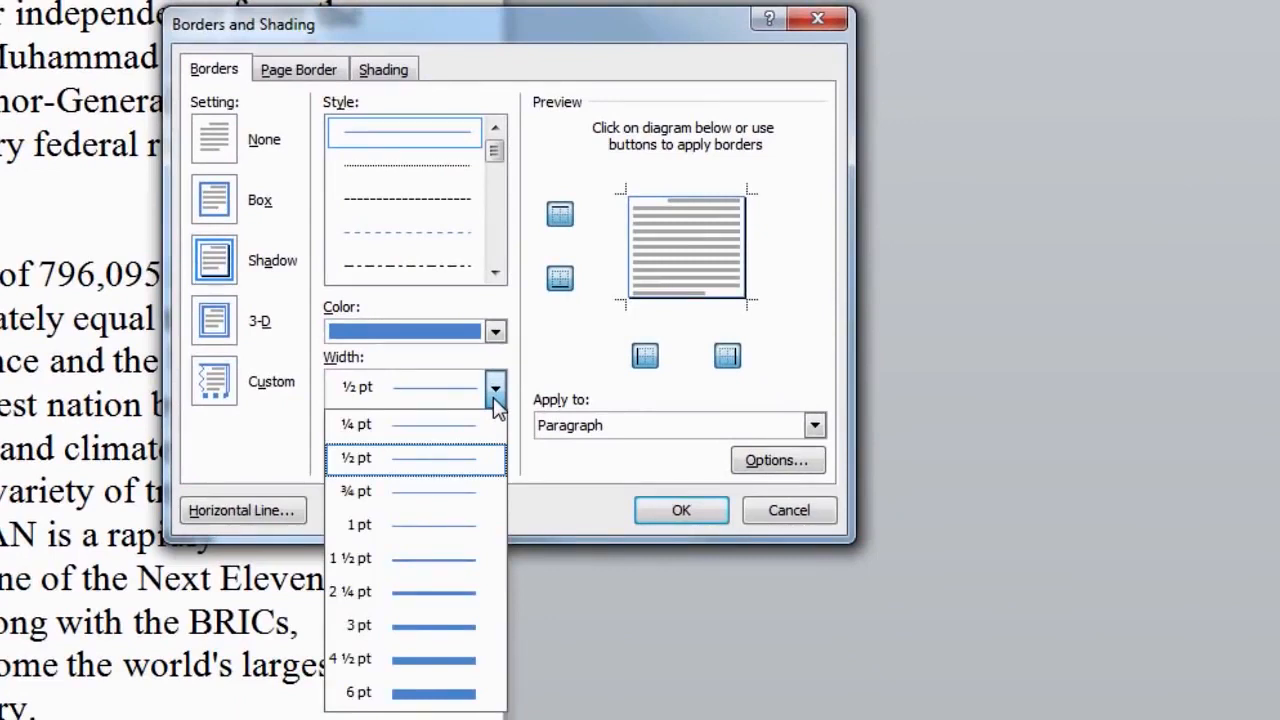
pyautogui.press('Up')
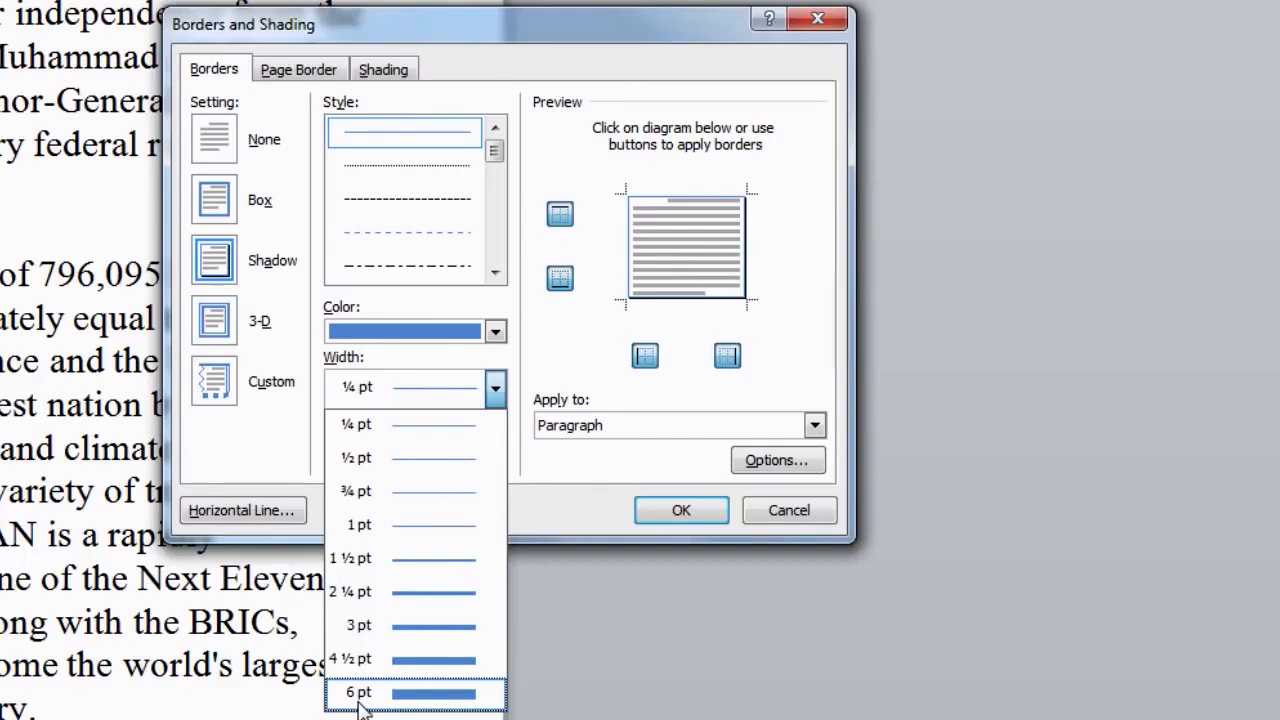
pyautogui.click(362, 630)
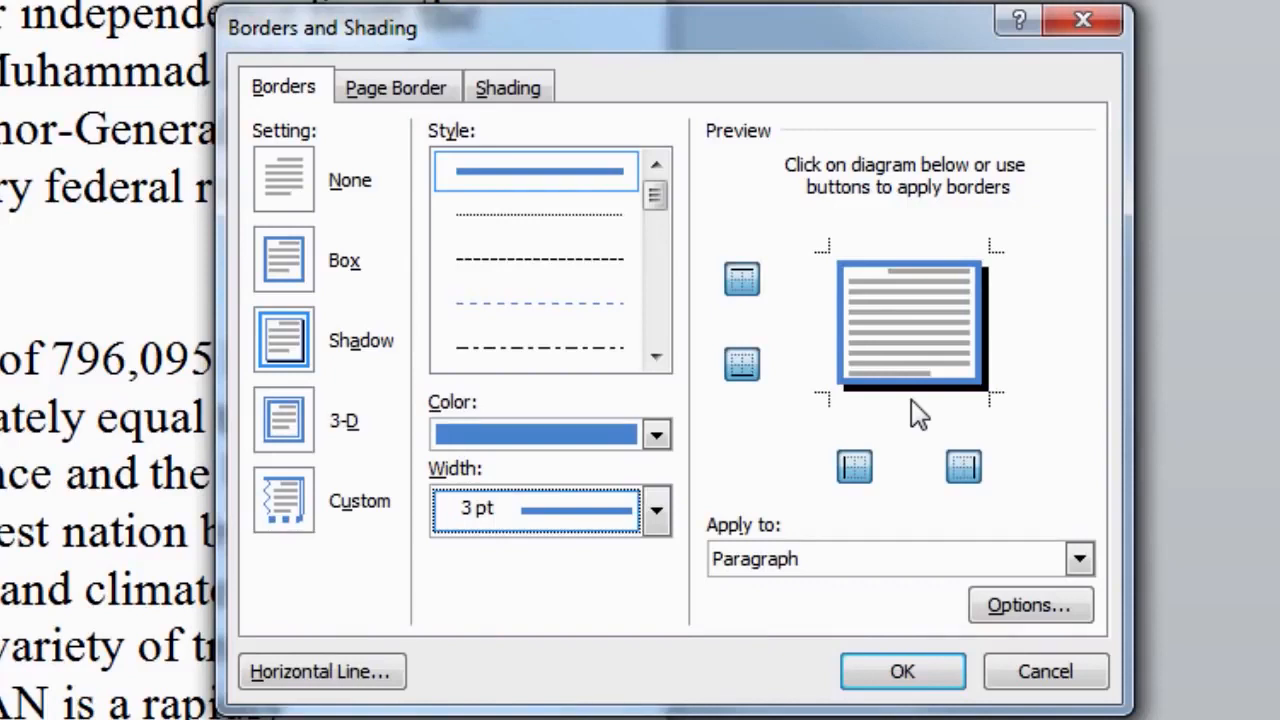
pyautogui.click(903, 672)
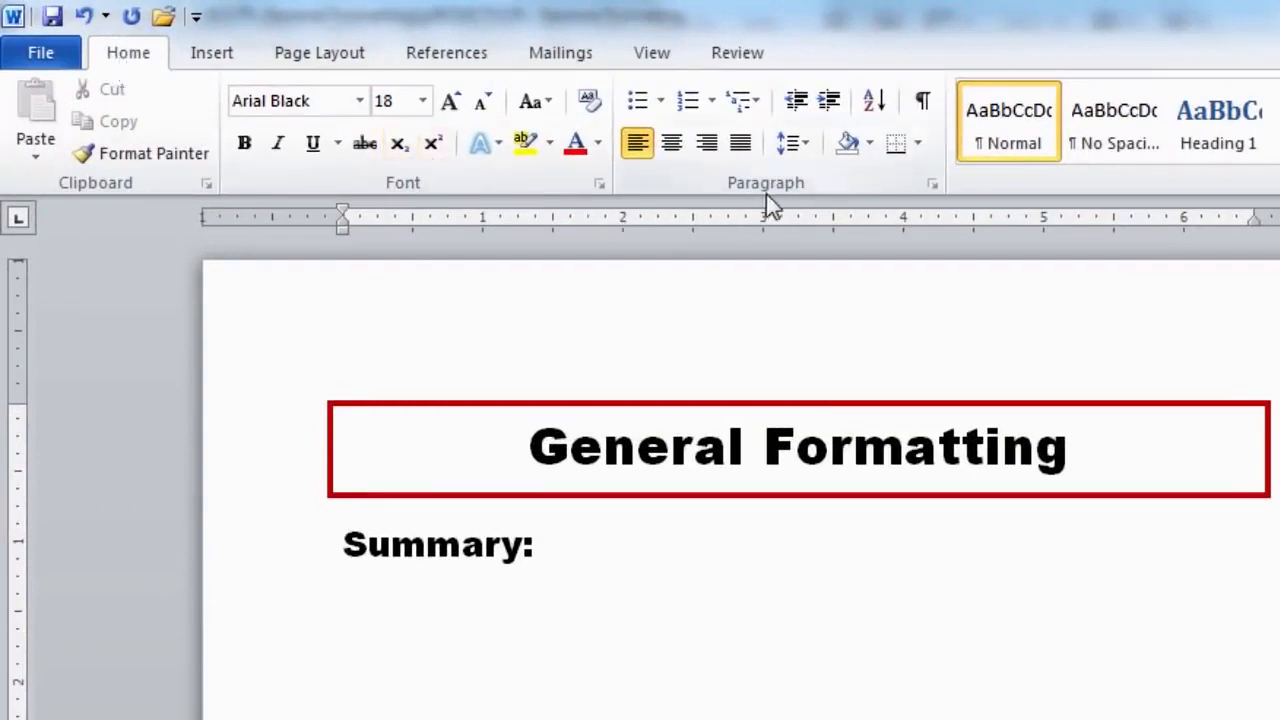
# - Turn the Summary: line into a bulleted item using the four-diamond bullet style
pyautogui.click(646, 107)
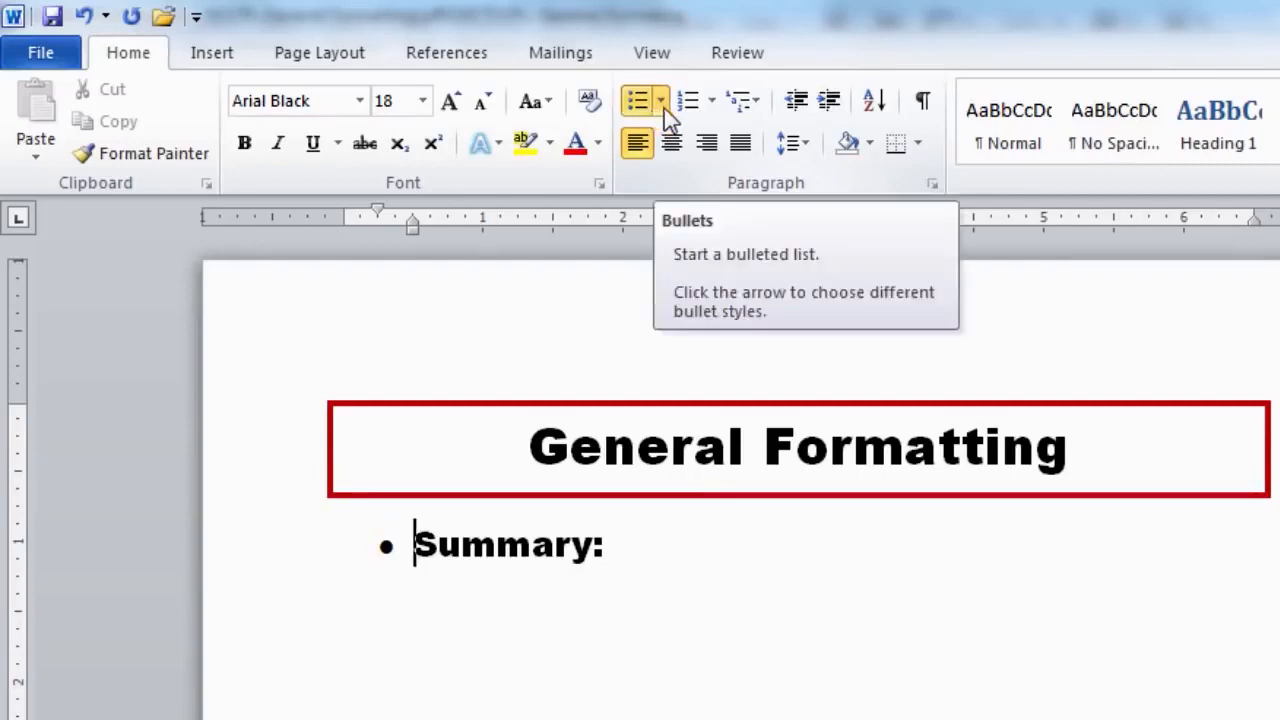
pyautogui.click(662, 101)
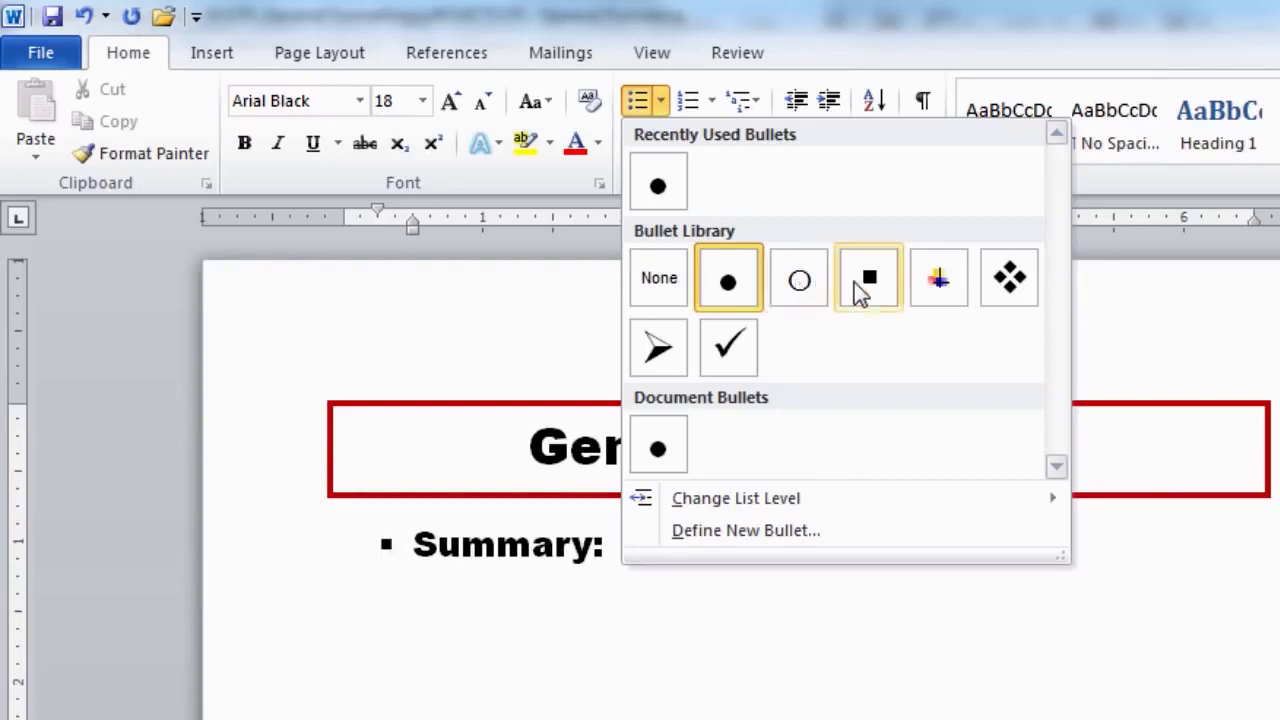
pyautogui.click(1012, 288)
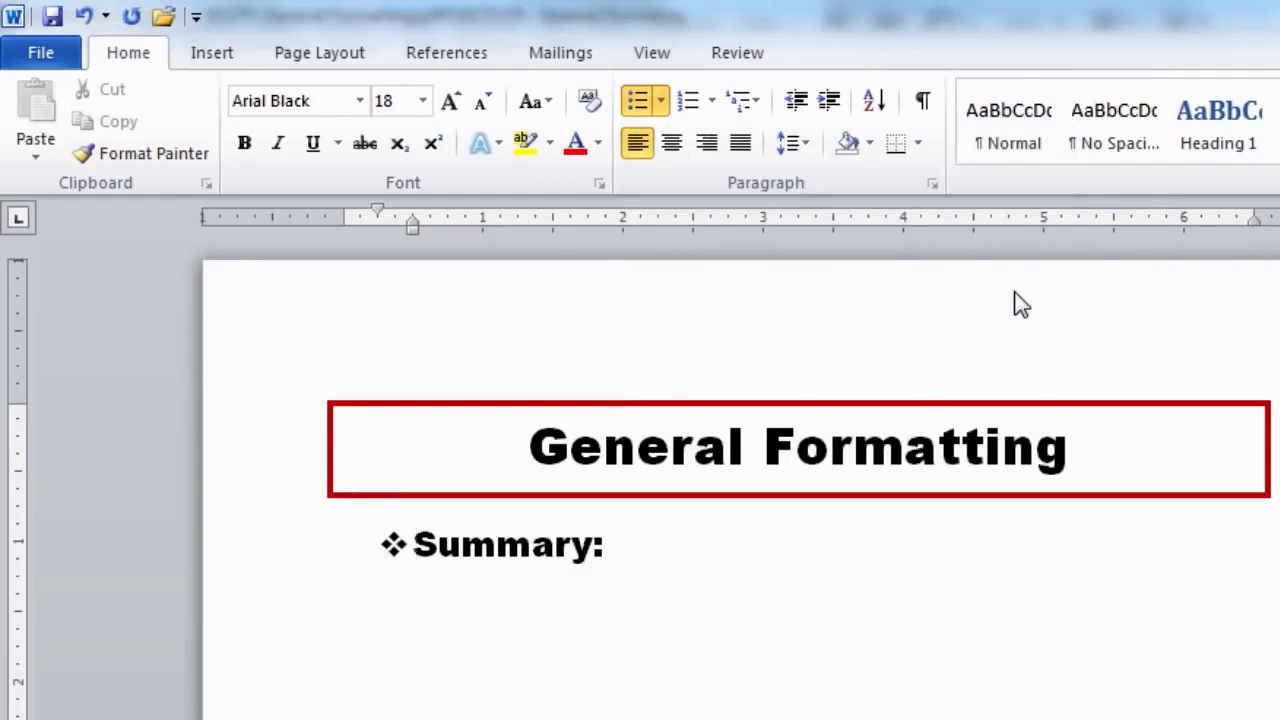
# - Change the bullet text to 'Summary of CPL:' and start a new bullet with 'Word Proces'
pyautogui.click(594, 545)
pyautogui.write('of CPL')
pyautogui.press('End')
pyautogui.press('Return')
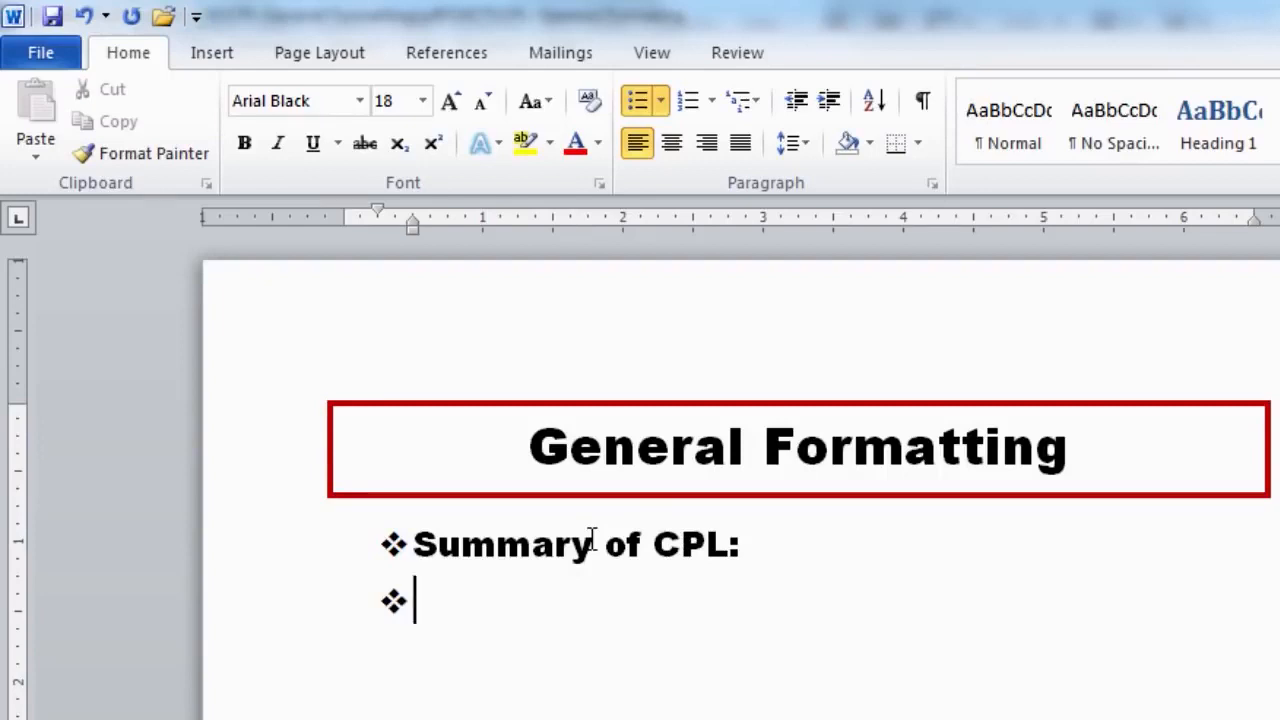
pyautogui.write('W')
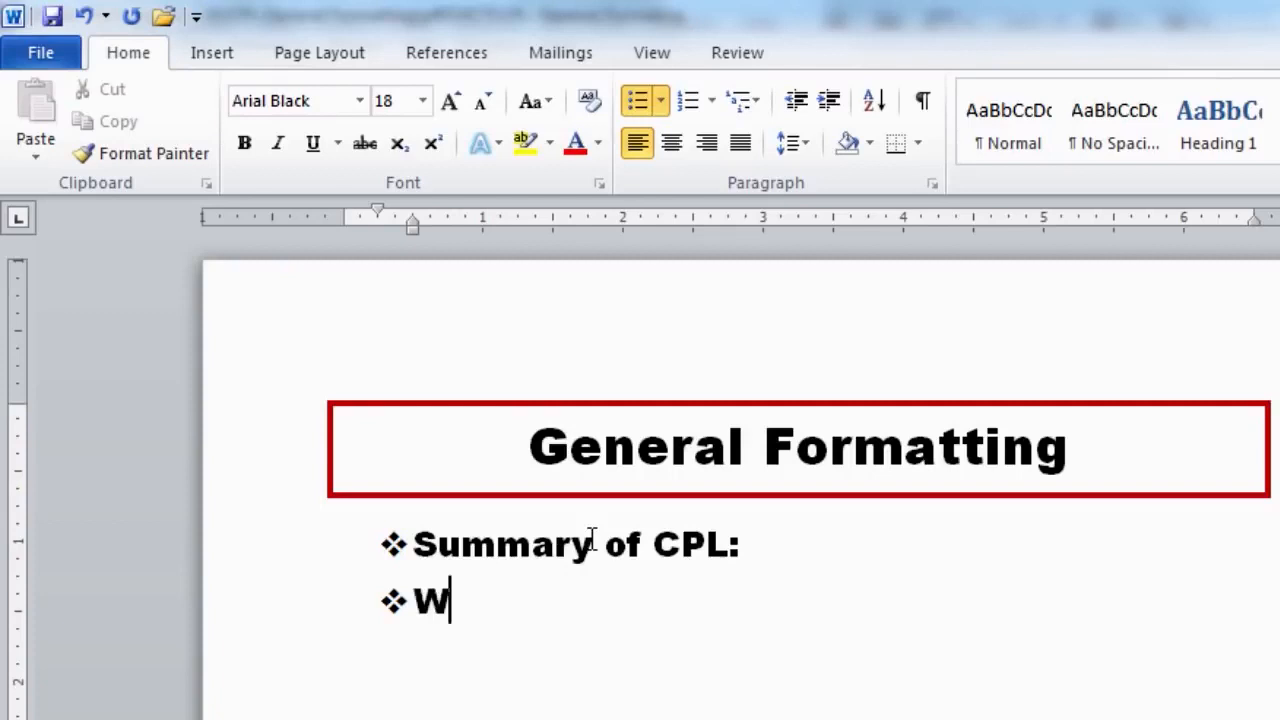
pyautogui.write('ord Proces')
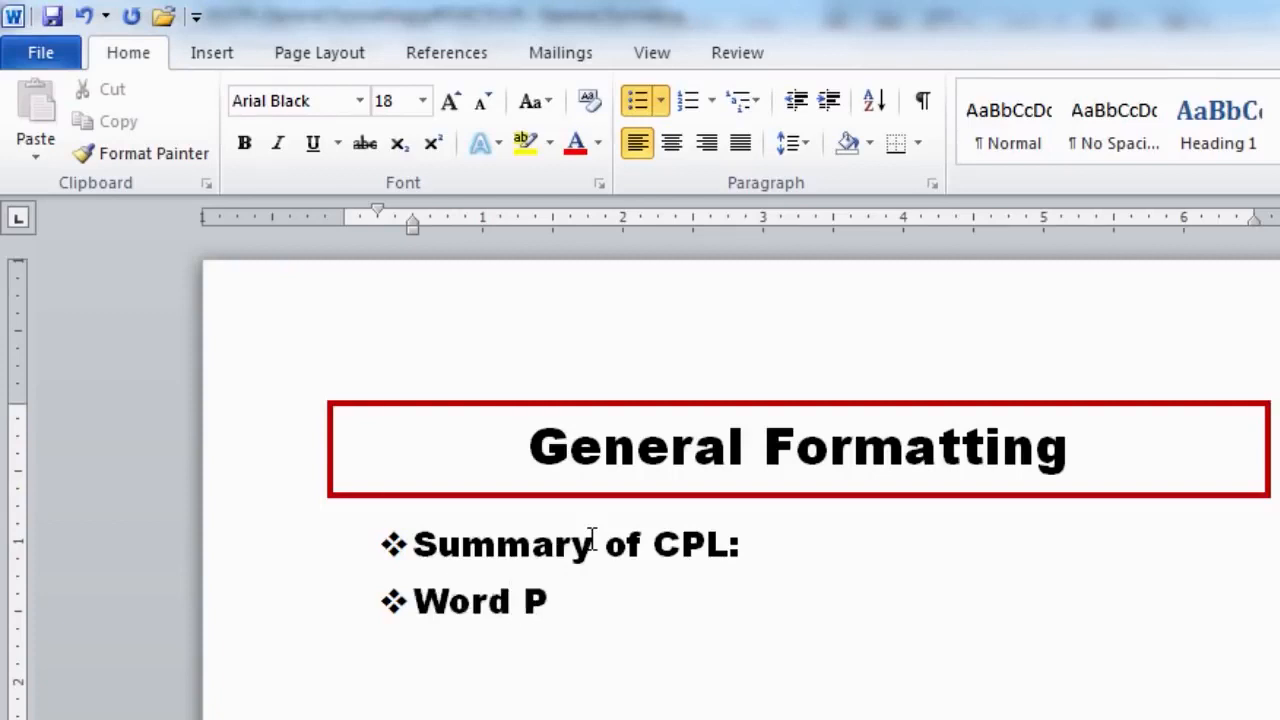
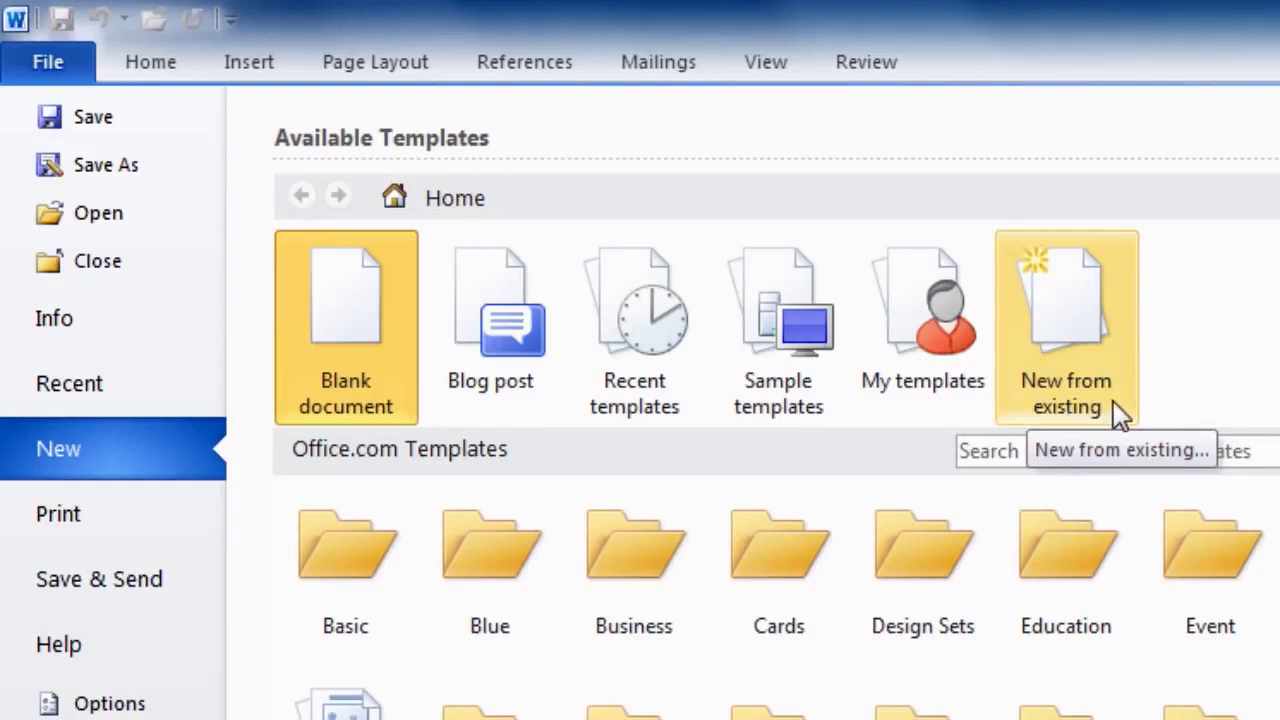
pyautogui.click(800, 393)
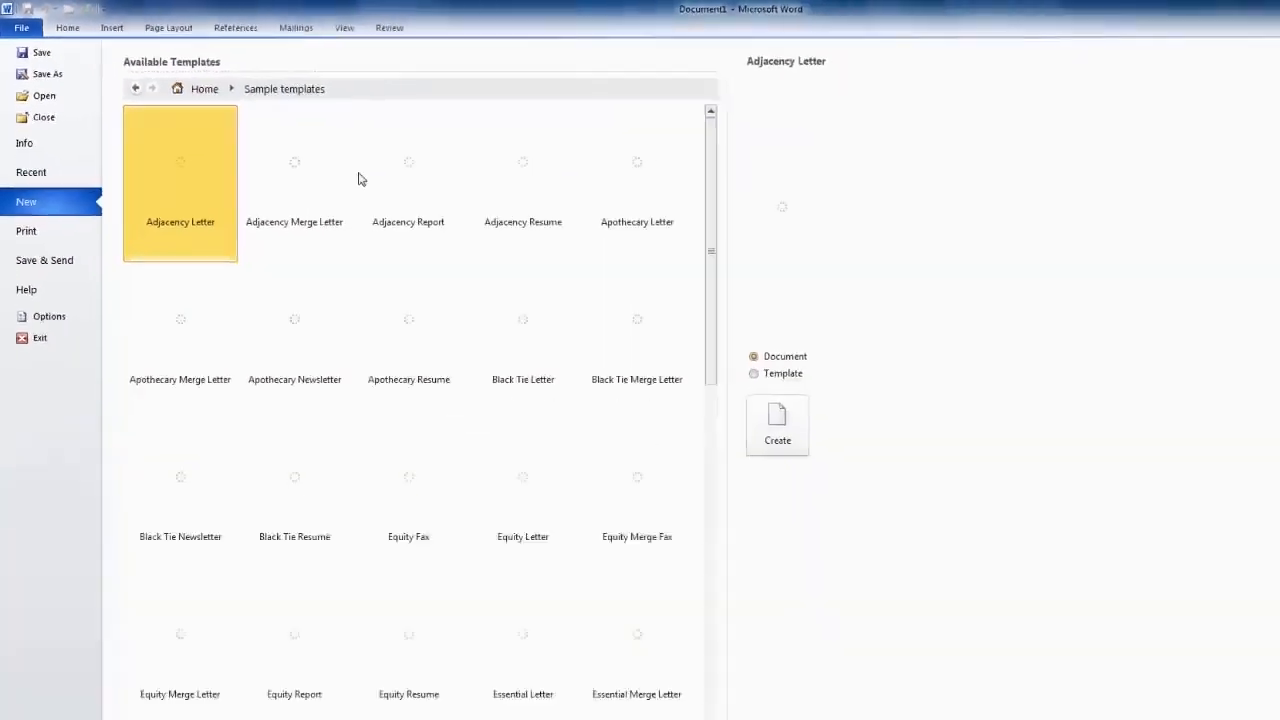
pyautogui.scroll(-3, 610, 340)
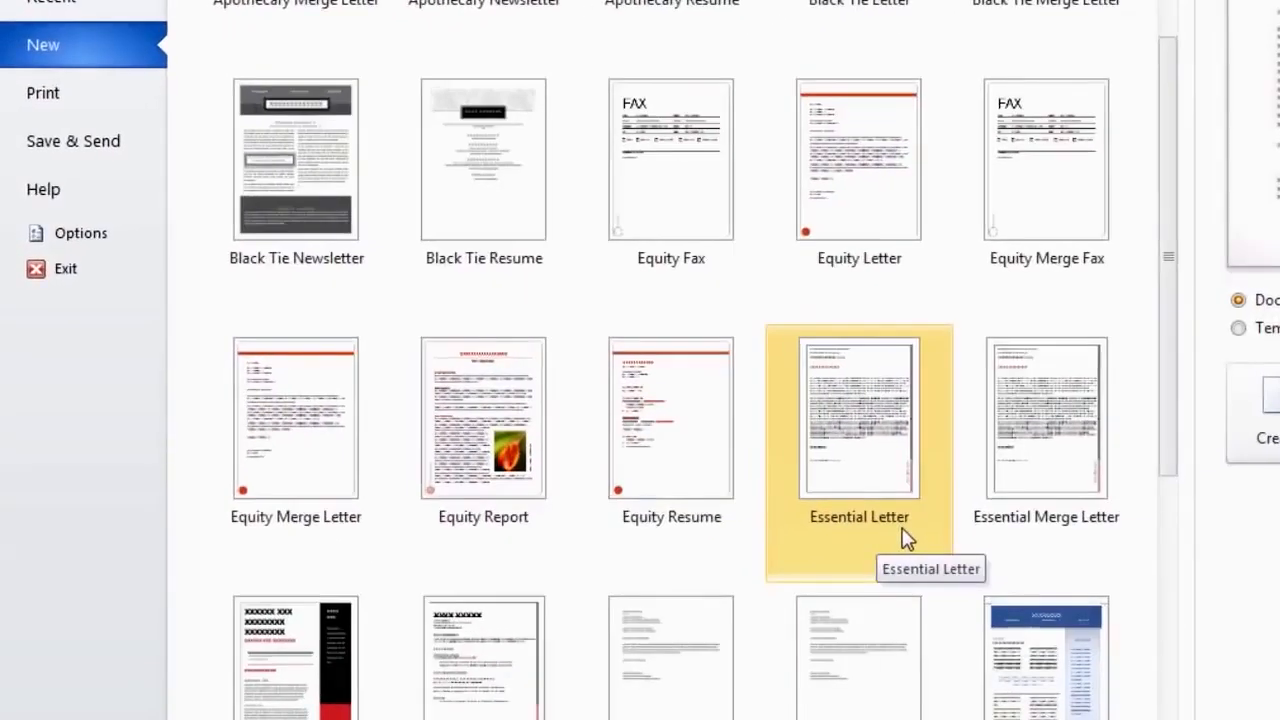
pyautogui.scroll(-5, 691, 646)
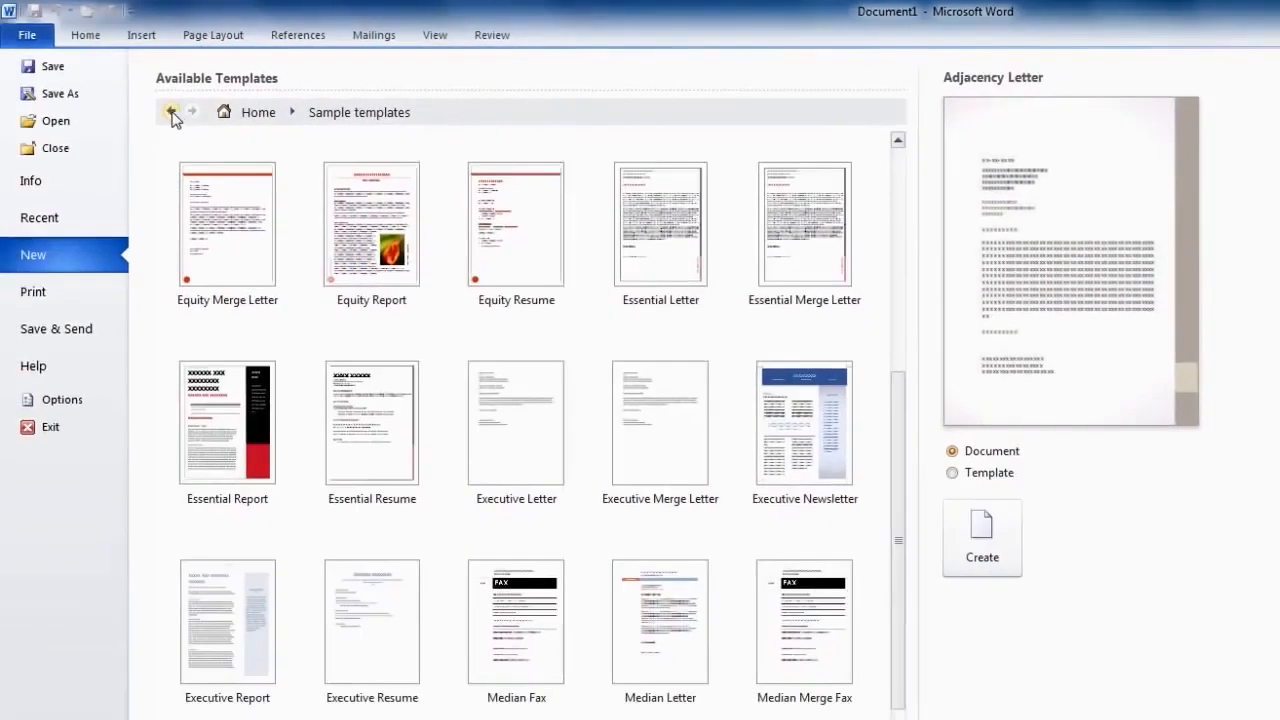
pyautogui.click(180, 115)
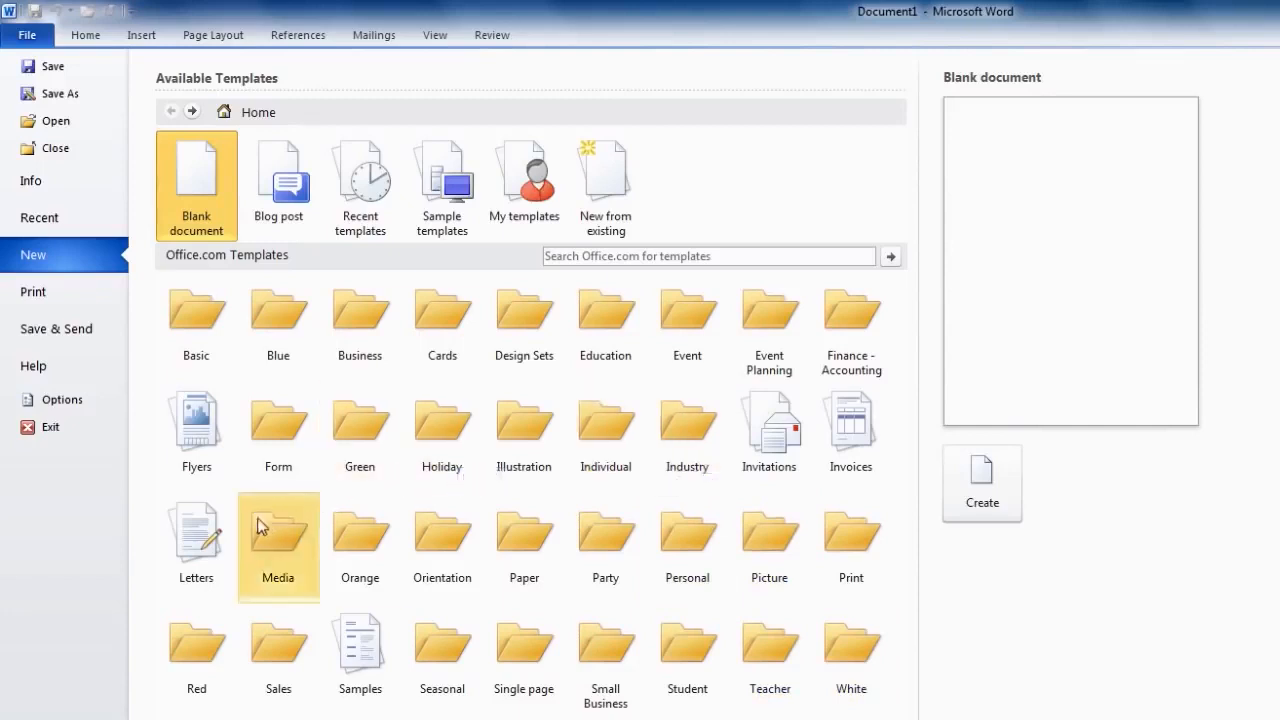
pyautogui.click(207, 590)
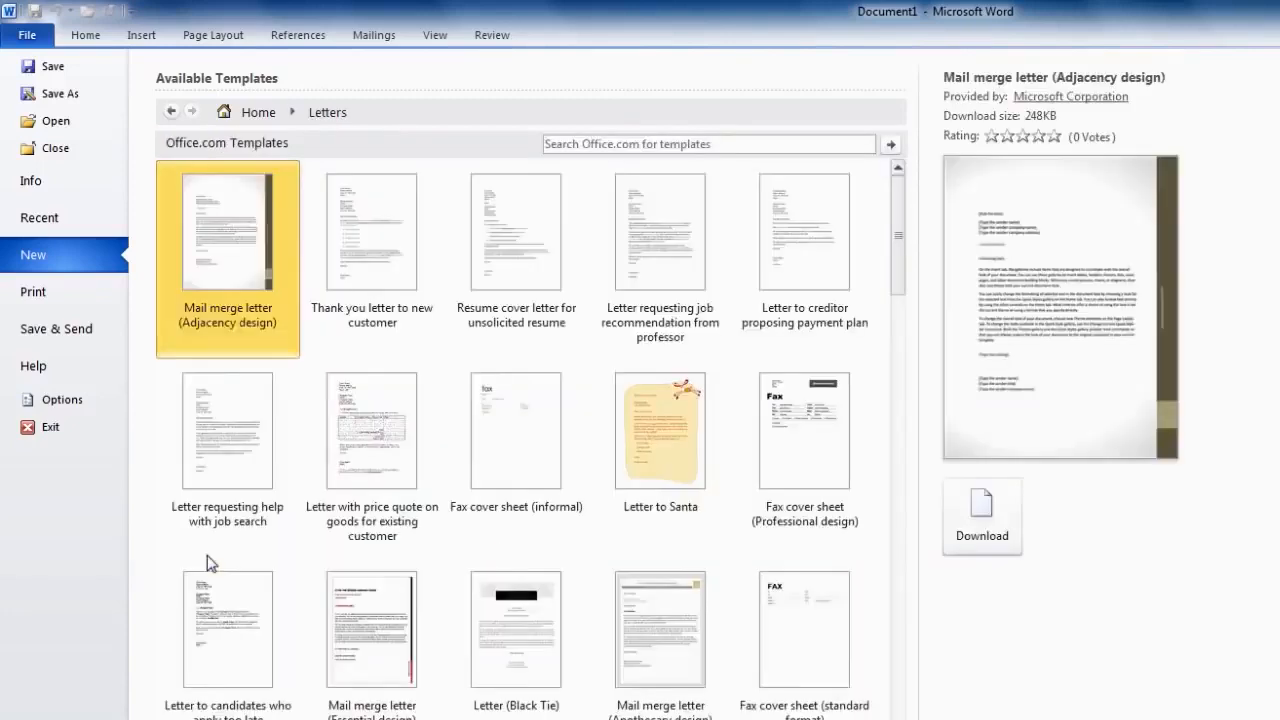
pyautogui.moveTo(957, 314); pyautogui.dragTo(957, 425)
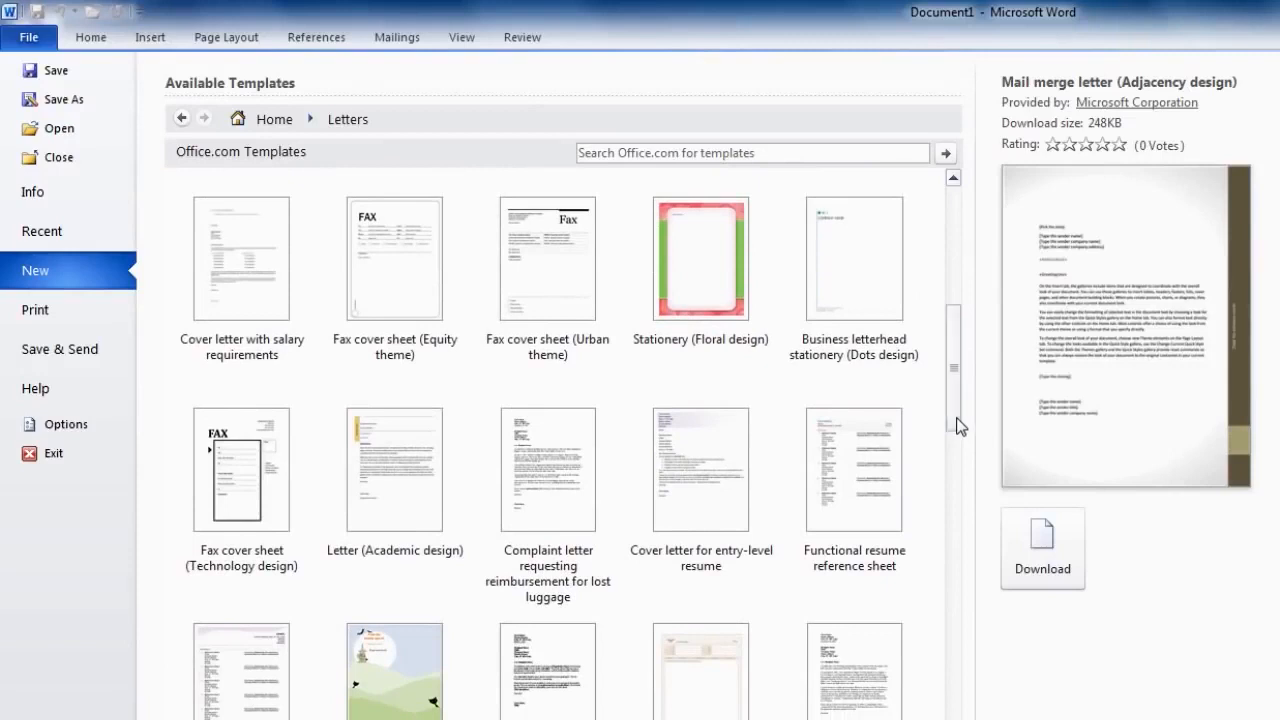
pyautogui.click(410, 493)
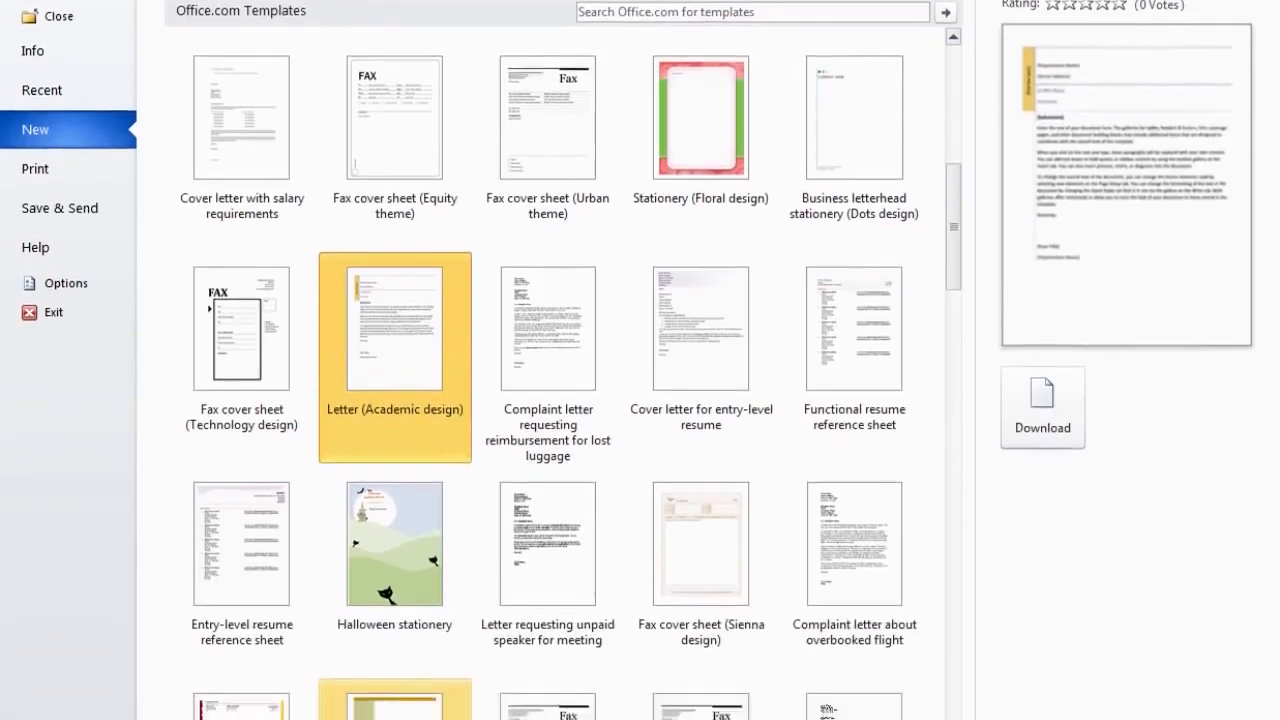
pyautogui.click(414, 643)
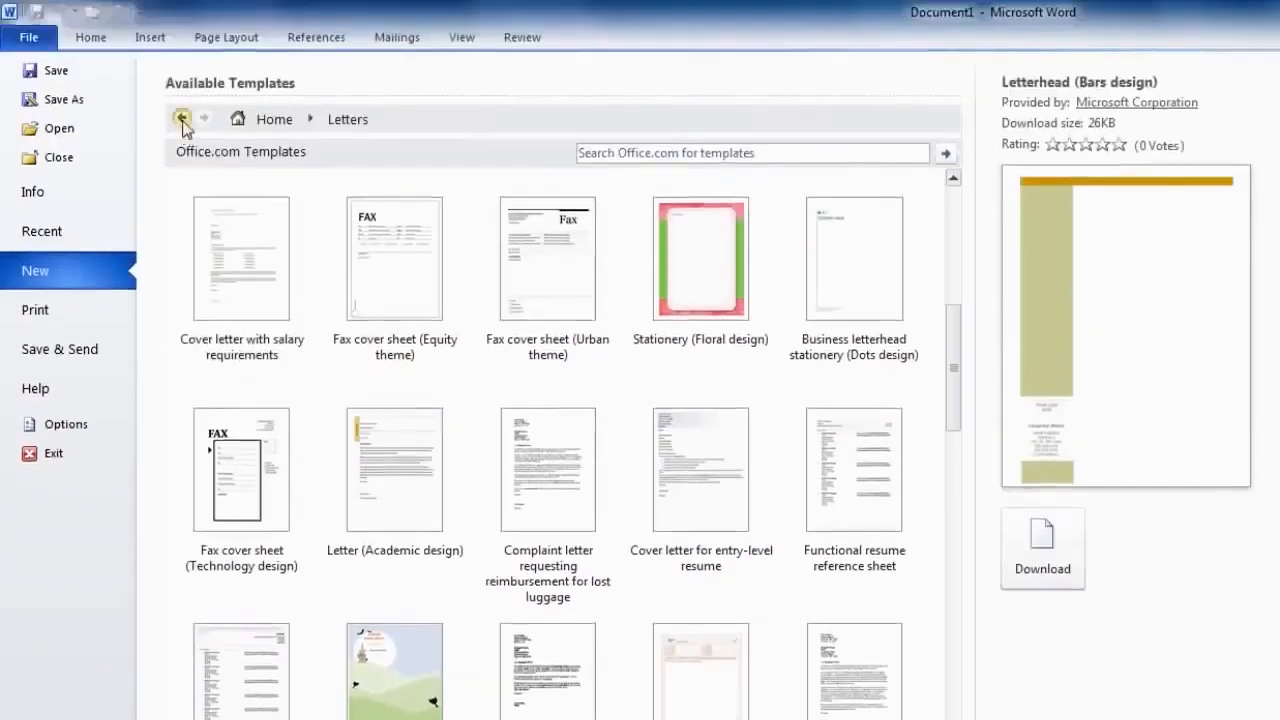
pyautogui.click(182, 118)
pyautogui.click(495, 365)
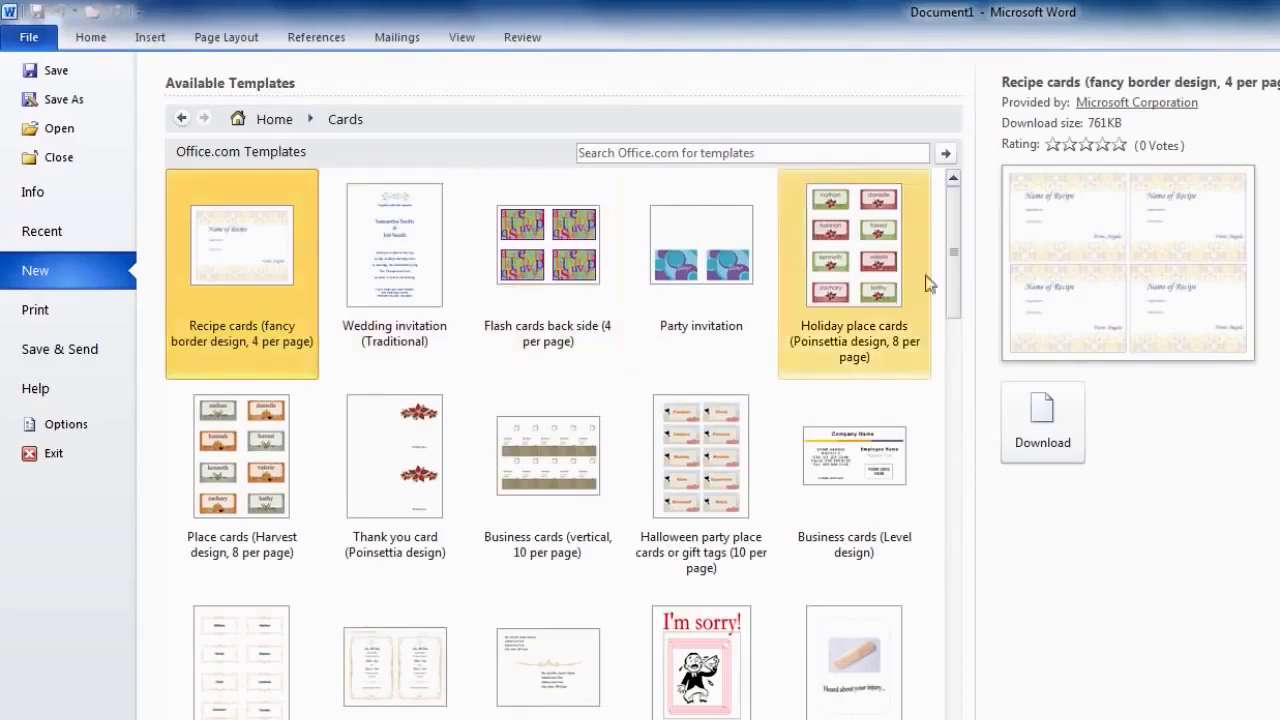
pyautogui.scroll(-1, 957, 305)
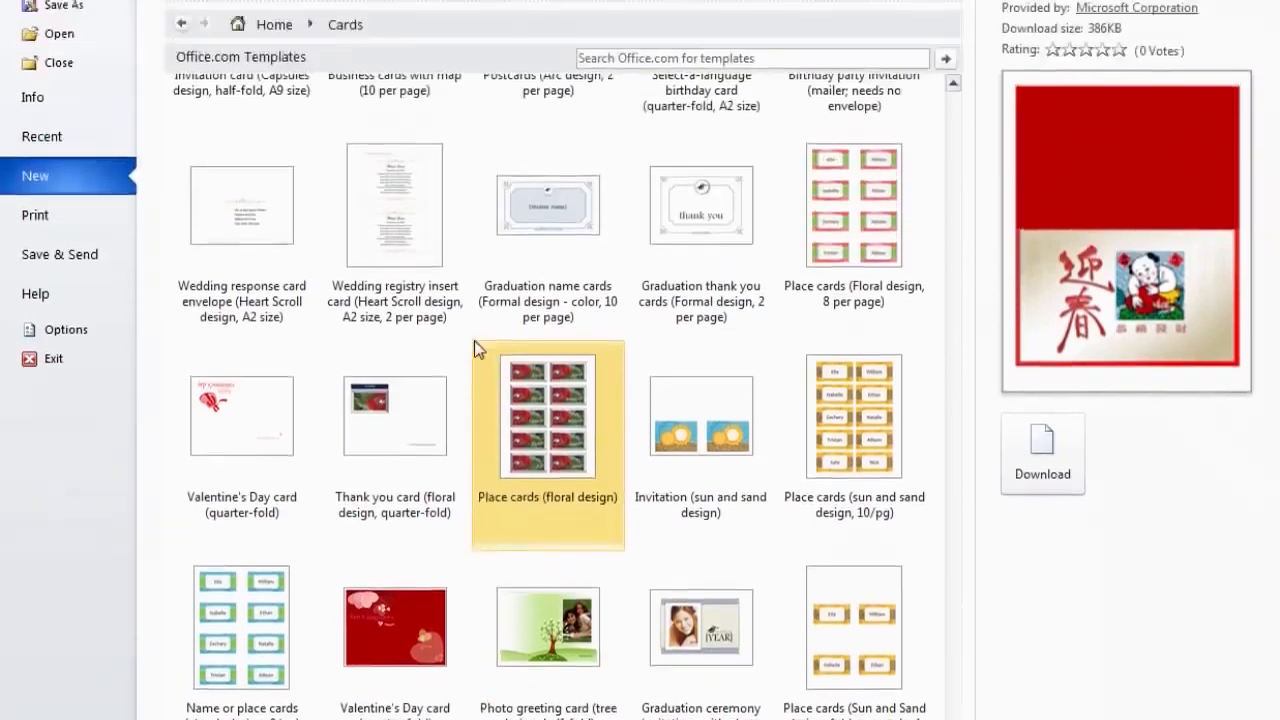
pyautogui.click(186, 119)
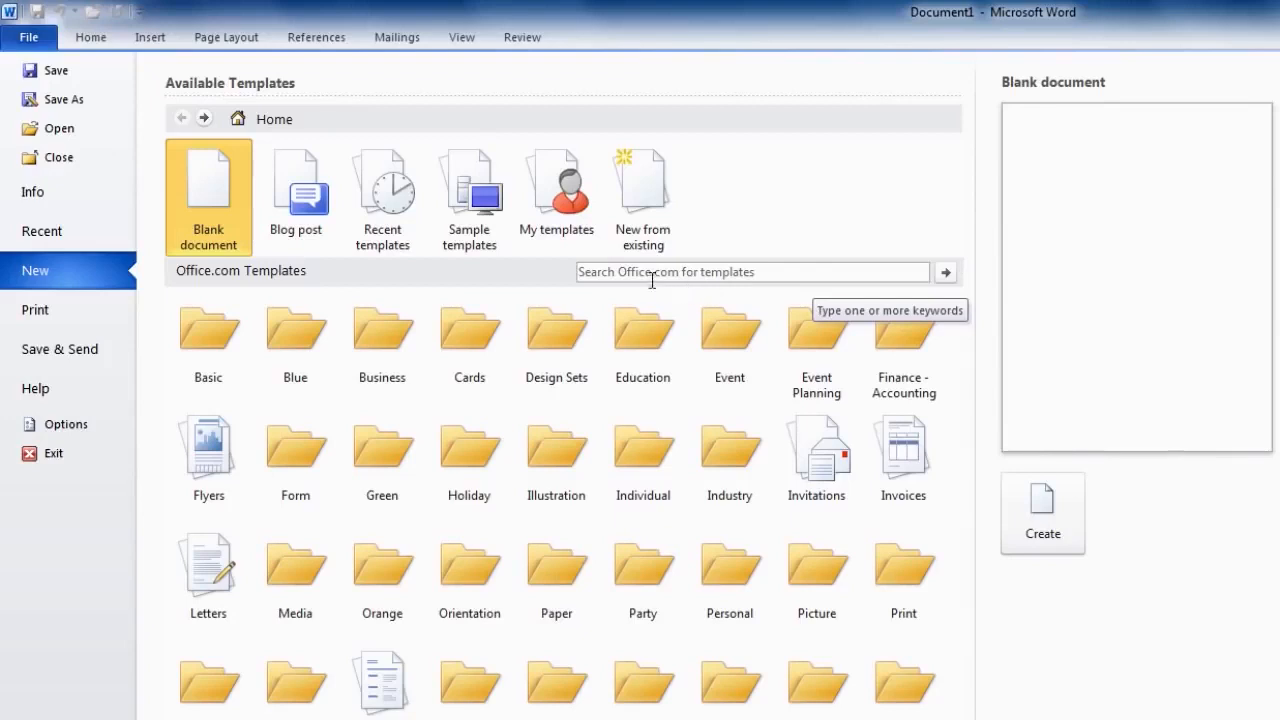
# - Search online templates for 'memo' and download the Memo (Professional design) template
pyautogui.click(601, 273)
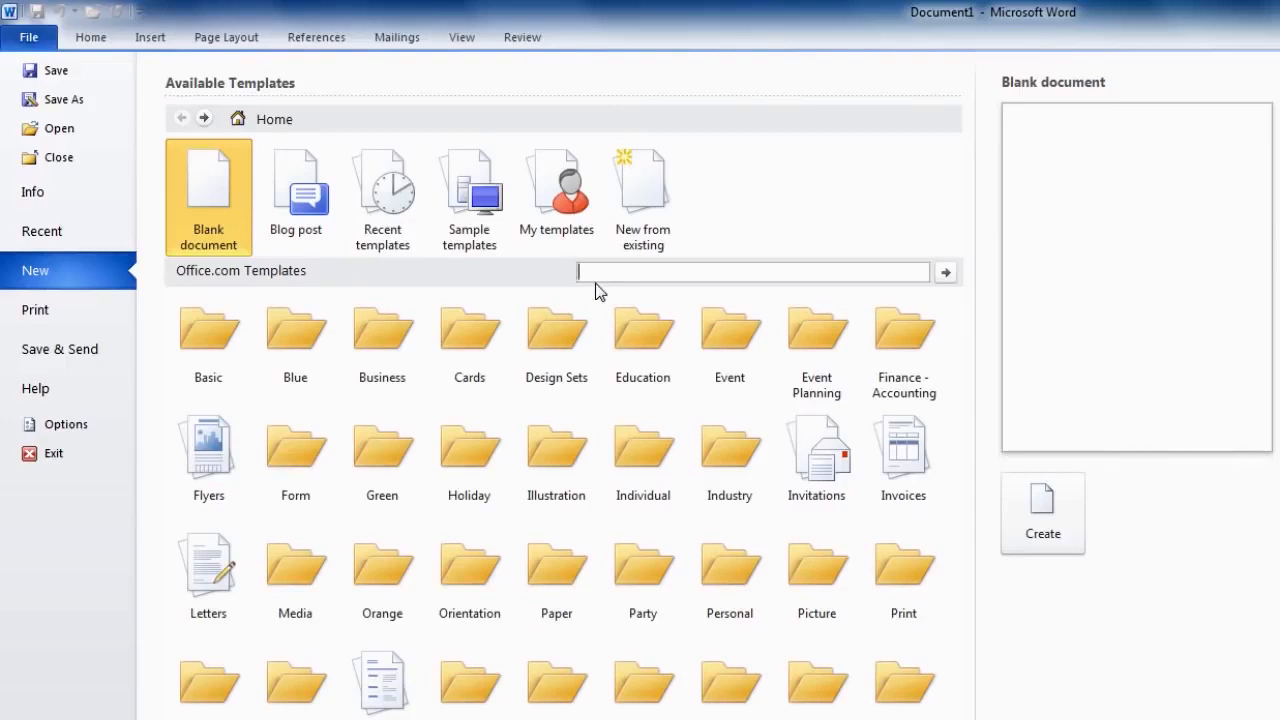
pyautogui.write('memo')
pyautogui.click(944, 274)
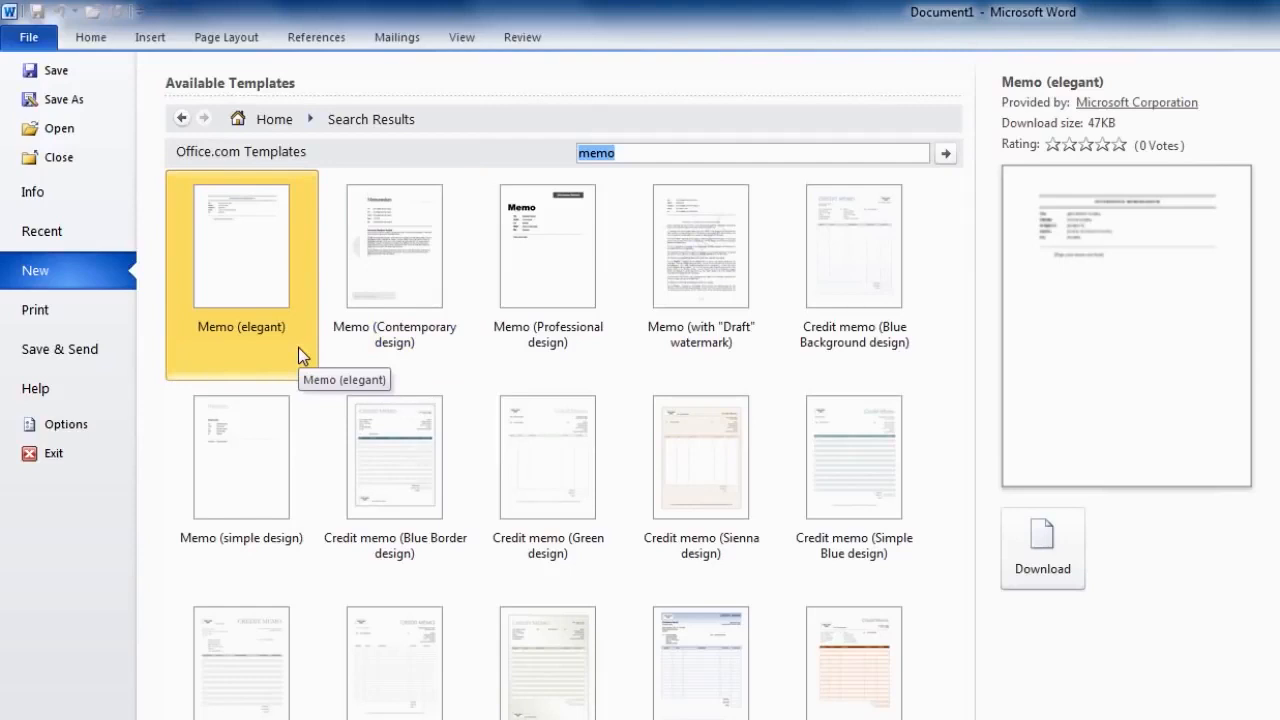
pyautogui.click(409, 347)
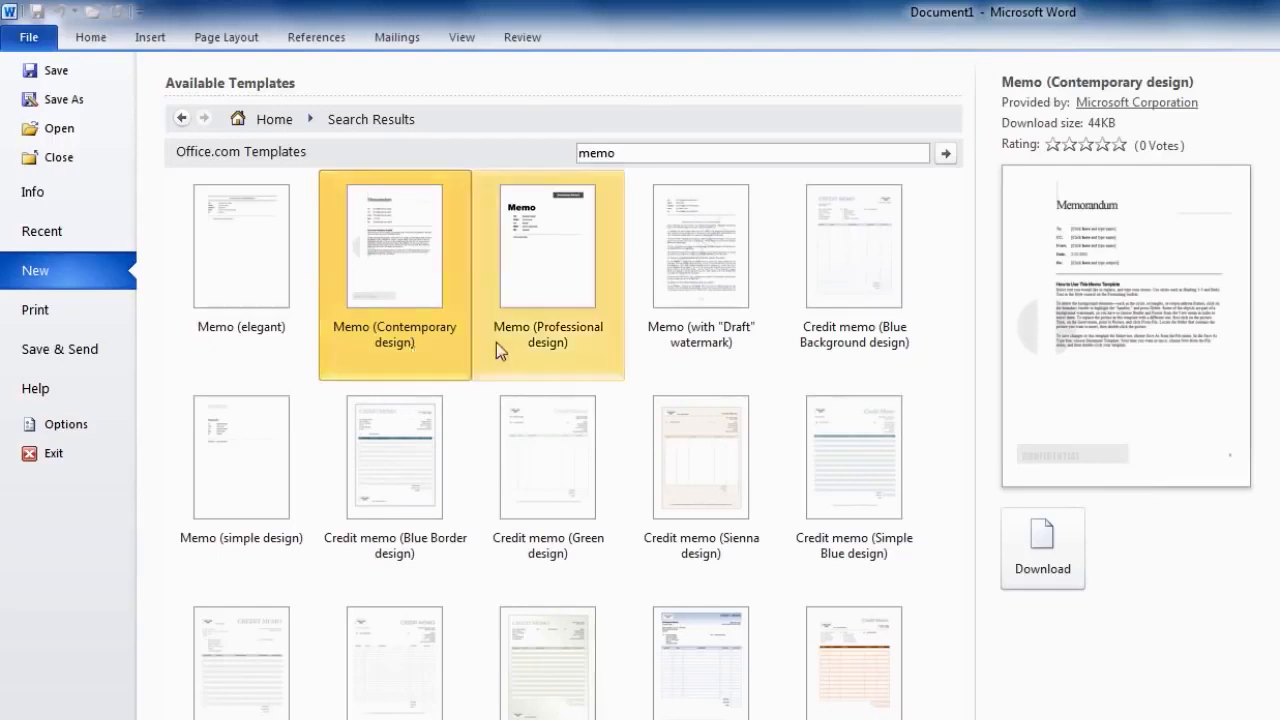
pyautogui.doubleClick(554, 342)
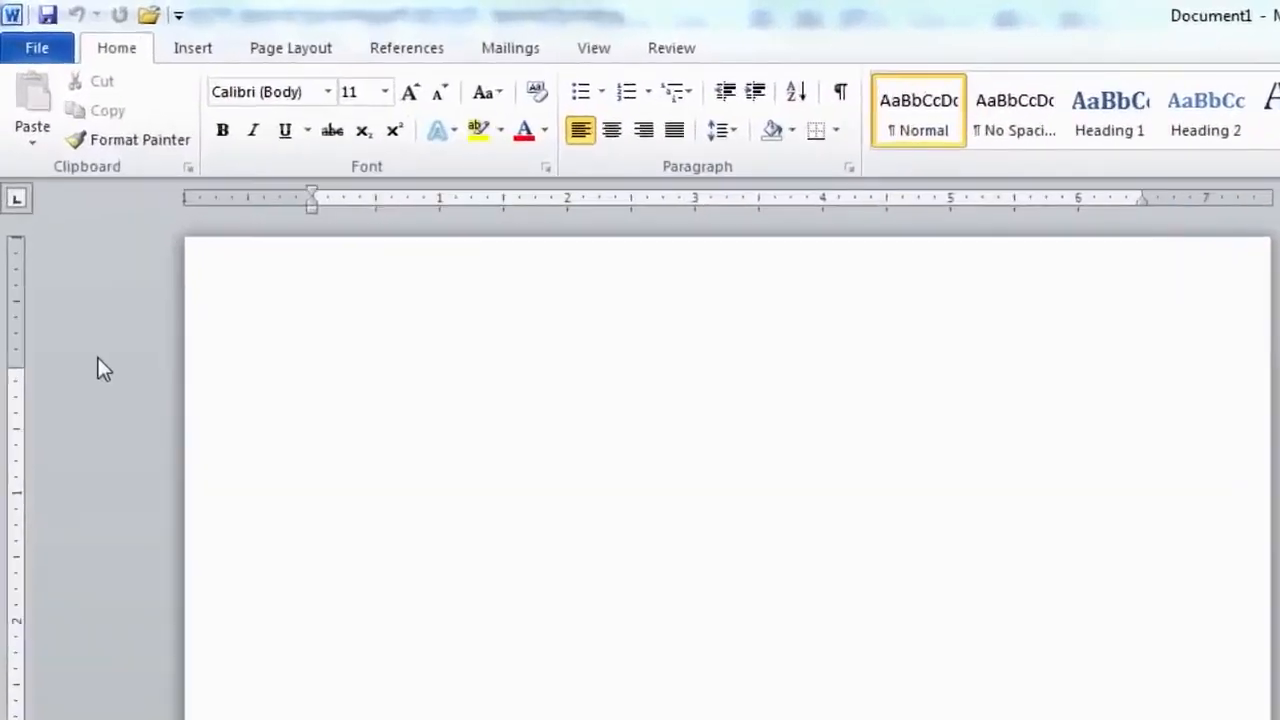
# - Create a new template, not a document, from the Executive Letter sample template
pyautogui.click(50, 56)
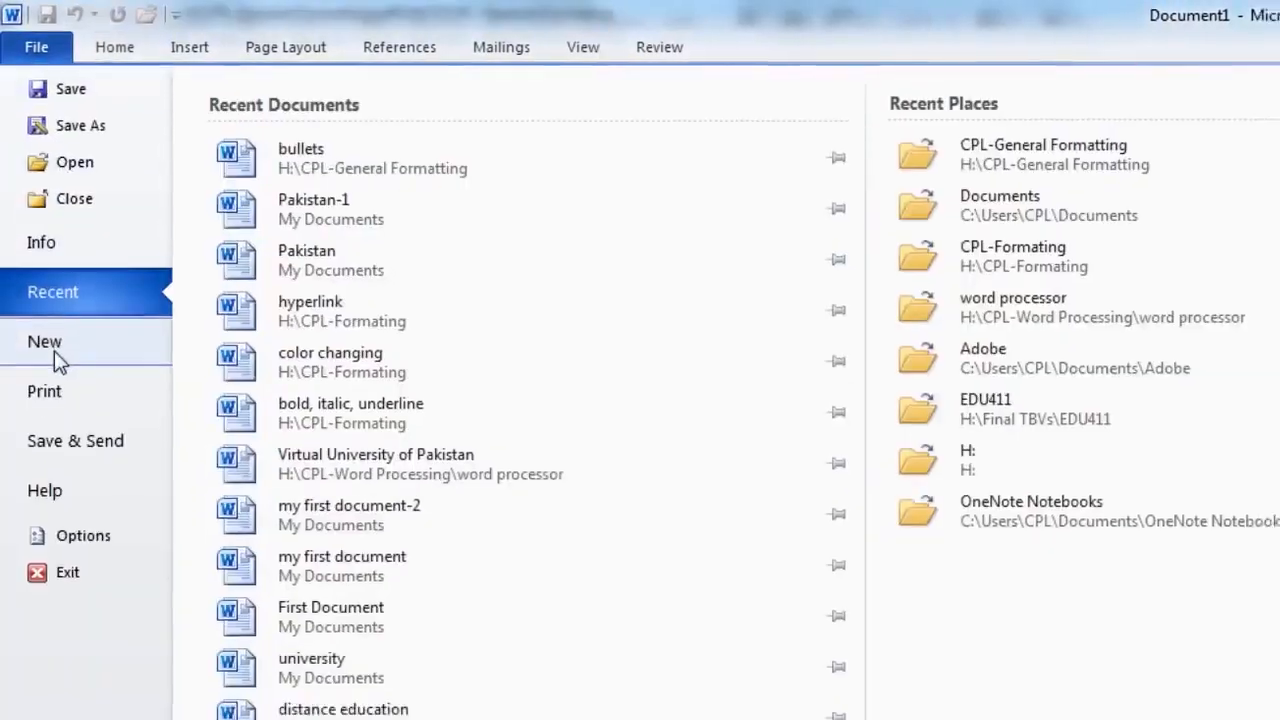
pyautogui.click(45, 347)
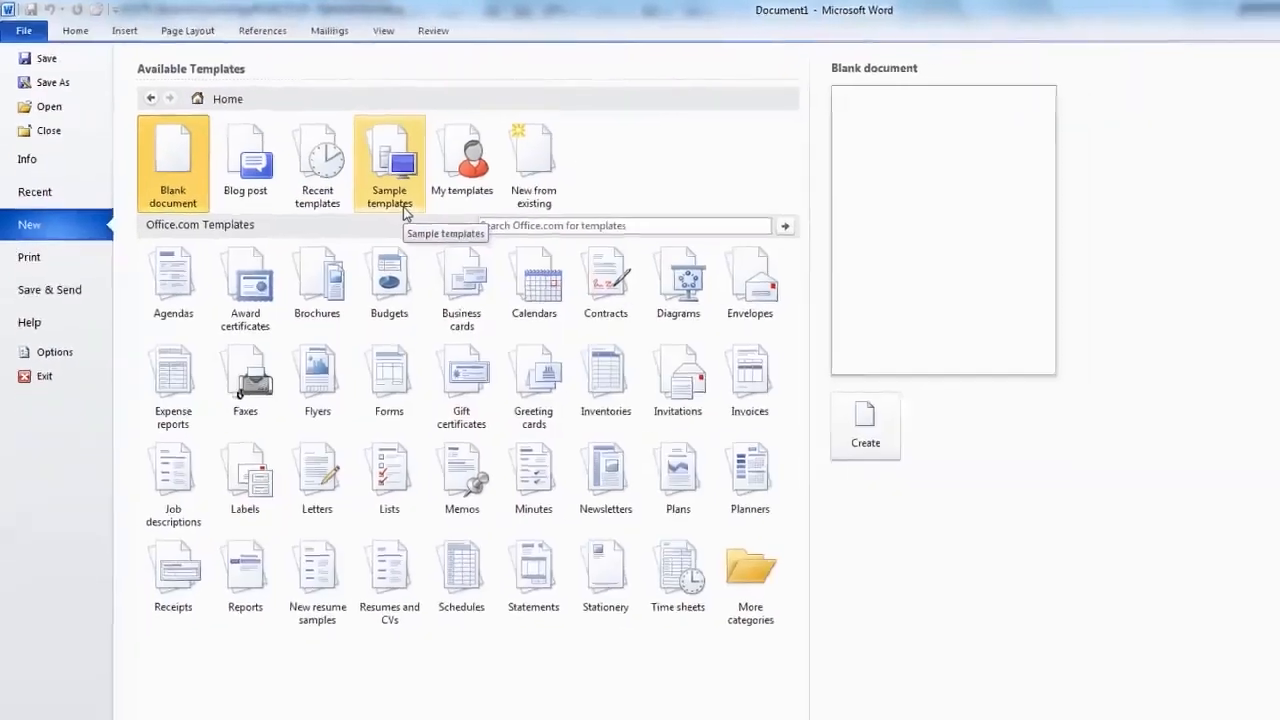
pyautogui.click(455, 240)
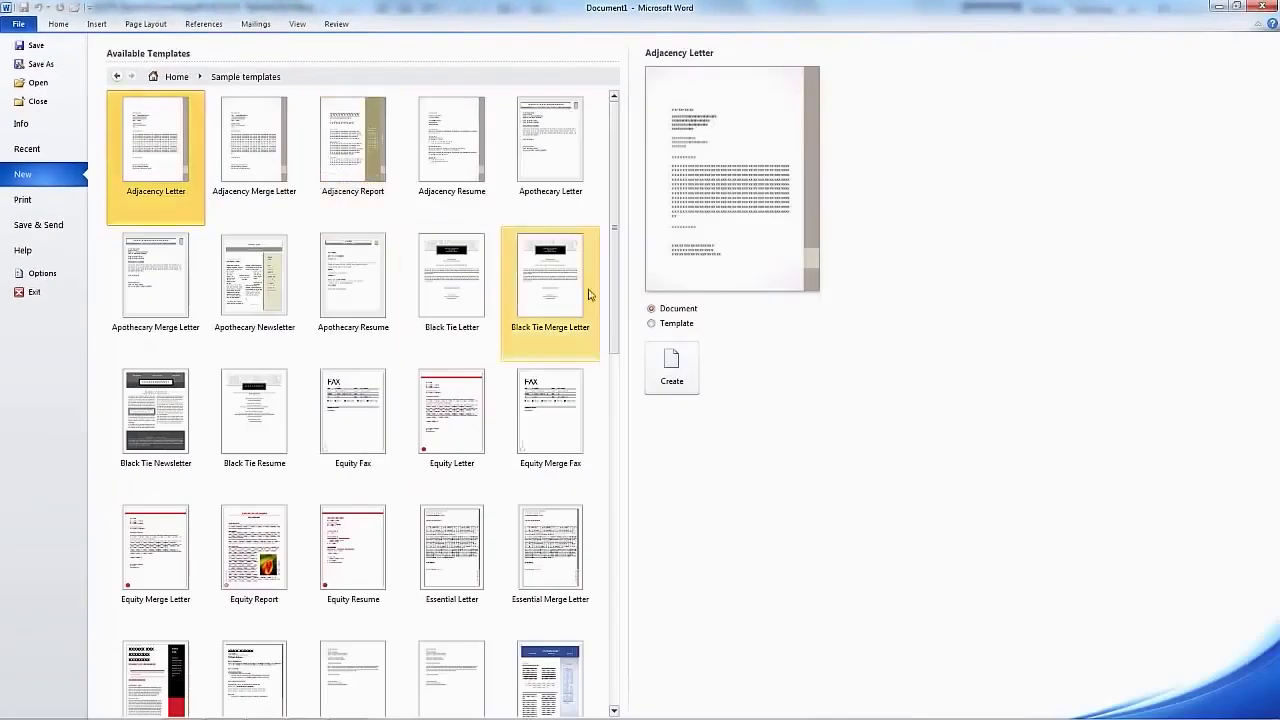
pyautogui.moveTo(613, 318); pyautogui.dragTo(613, 382)
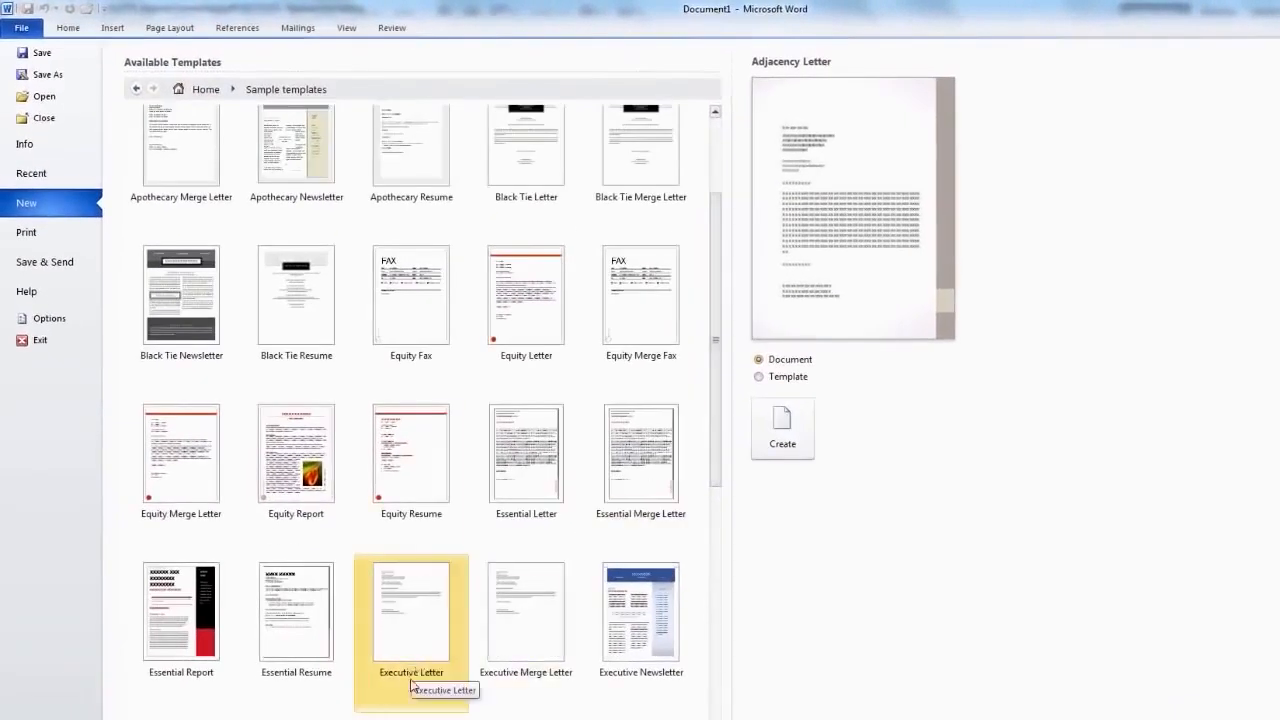
pyautogui.click(411, 684)
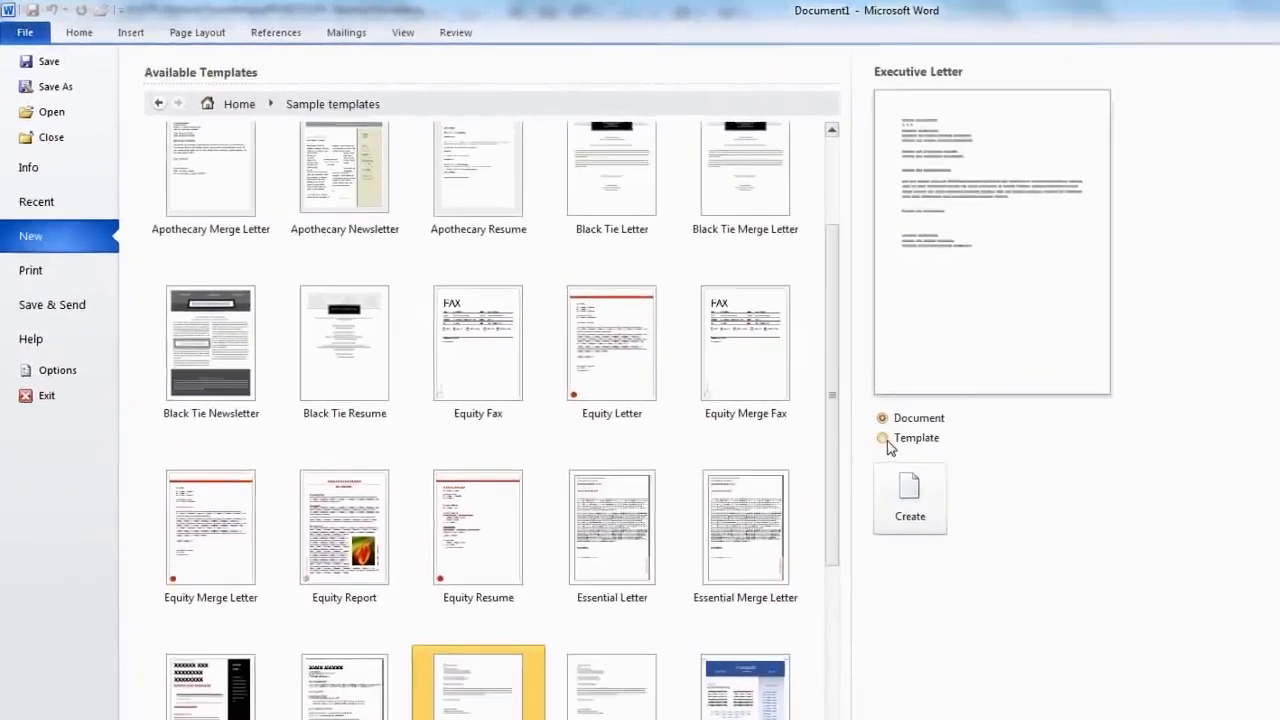
pyautogui.click(1007, 500)
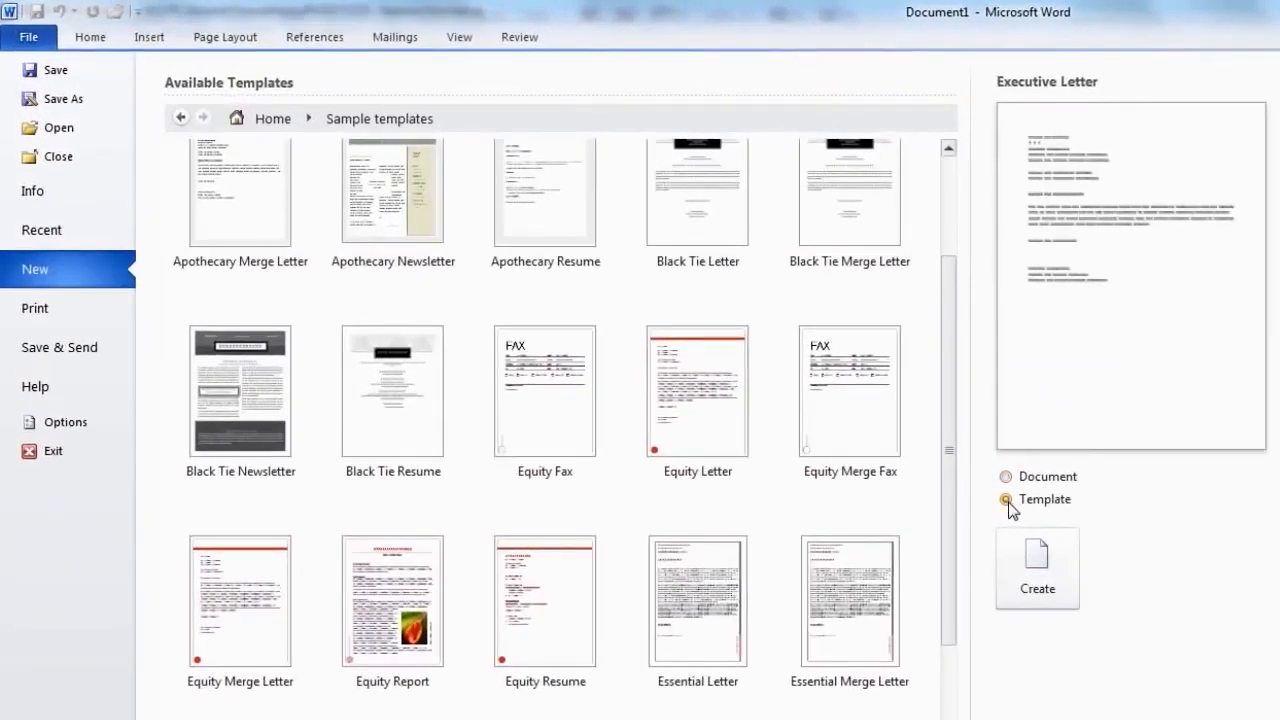
pyautogui.click(1037, 604)
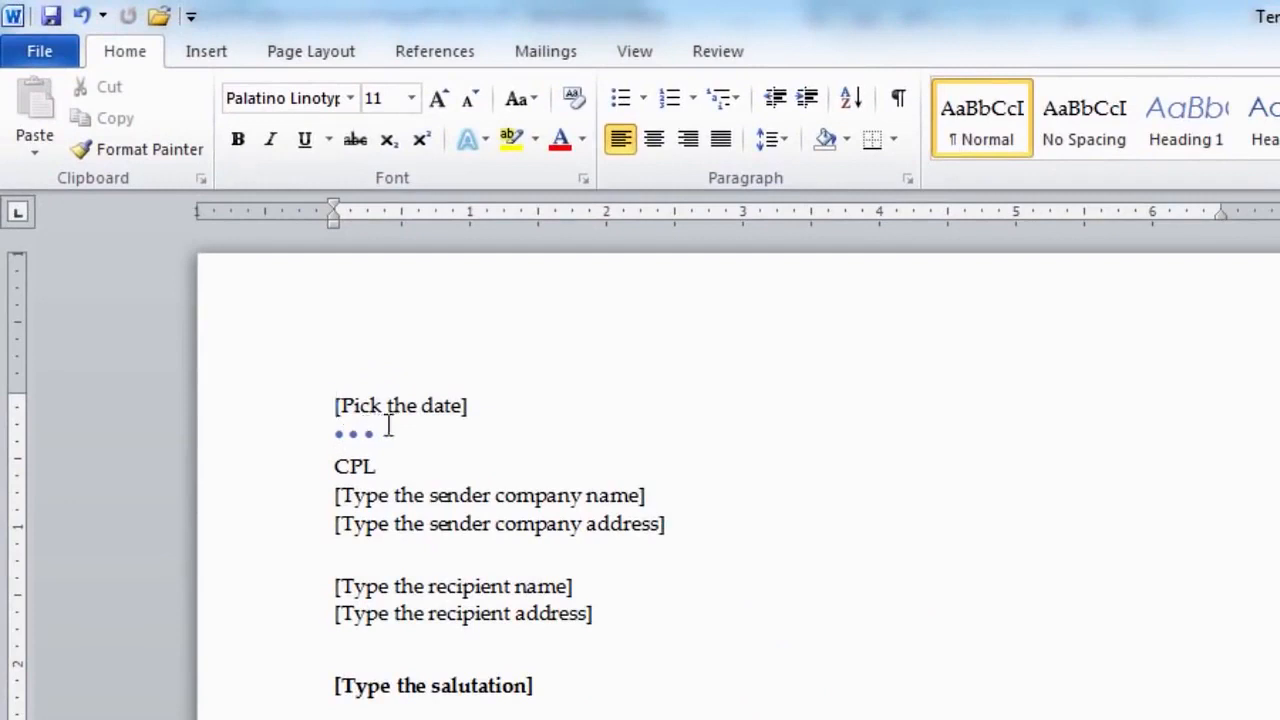
# - Set the letter date to 14 January 2015 using the date picker
pyautogui.click(377, 404)
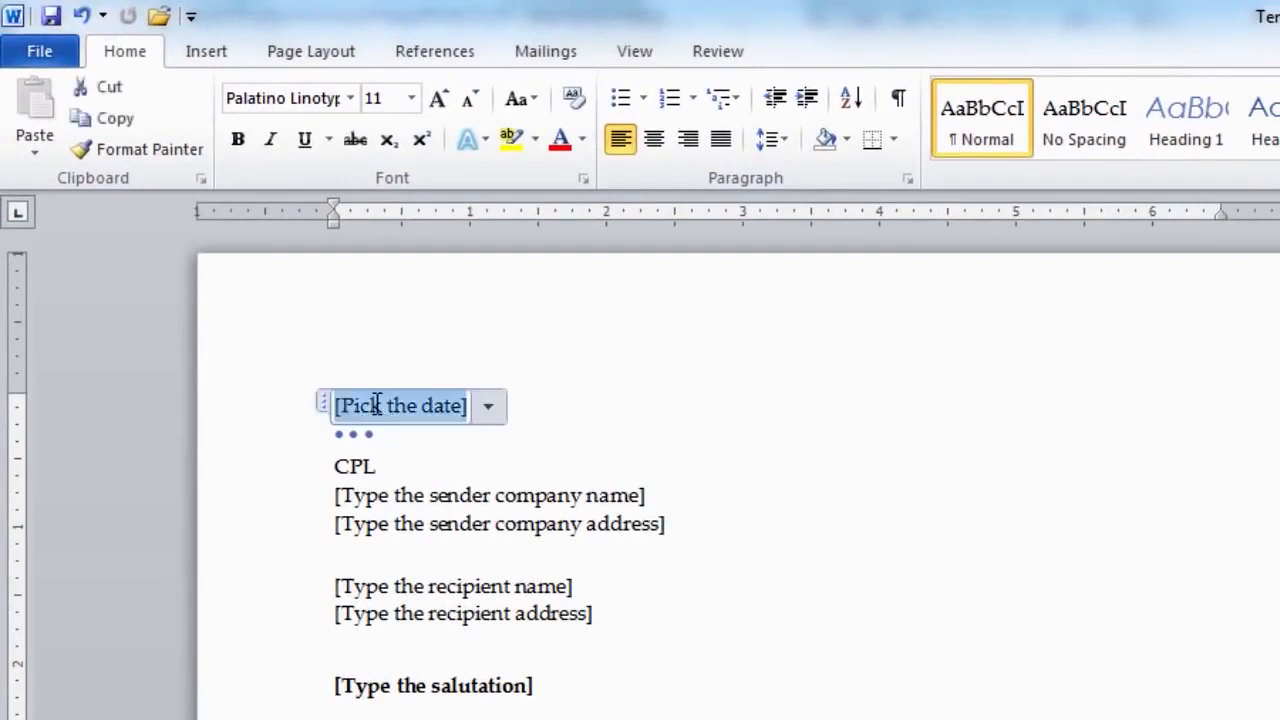
pyautogui.click(487, 418)
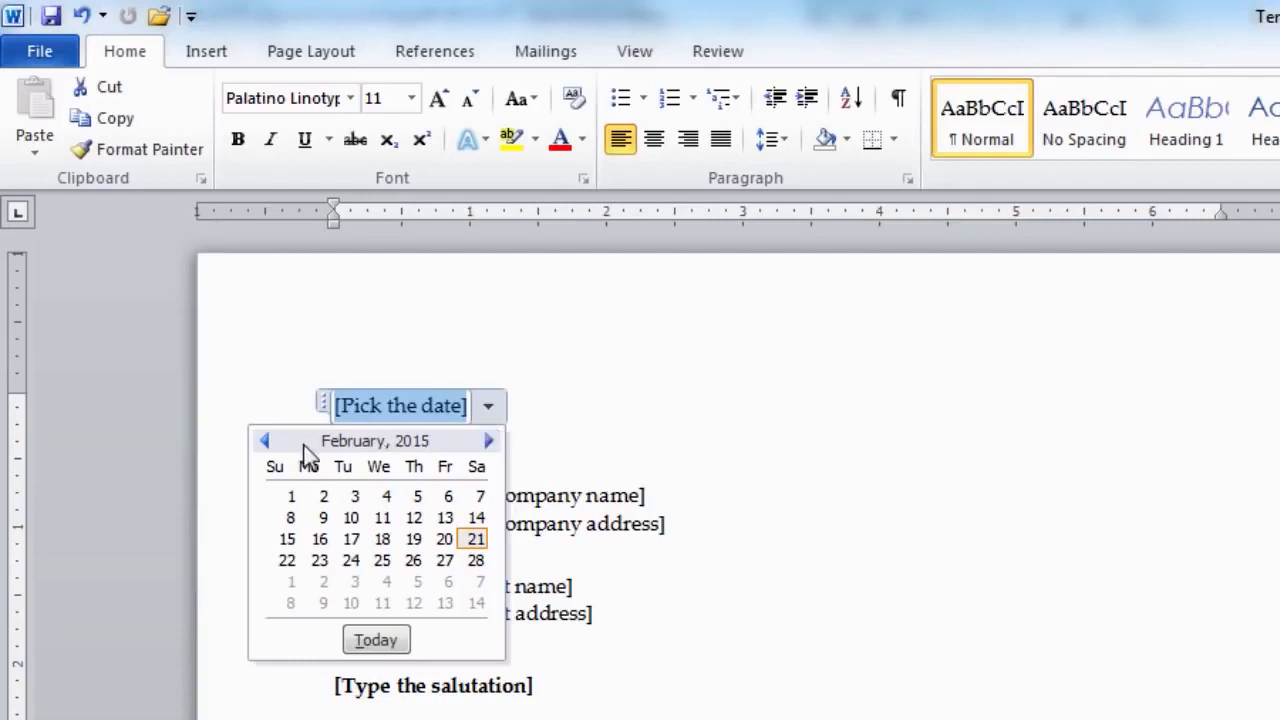
pyautogui.click(261, 446)
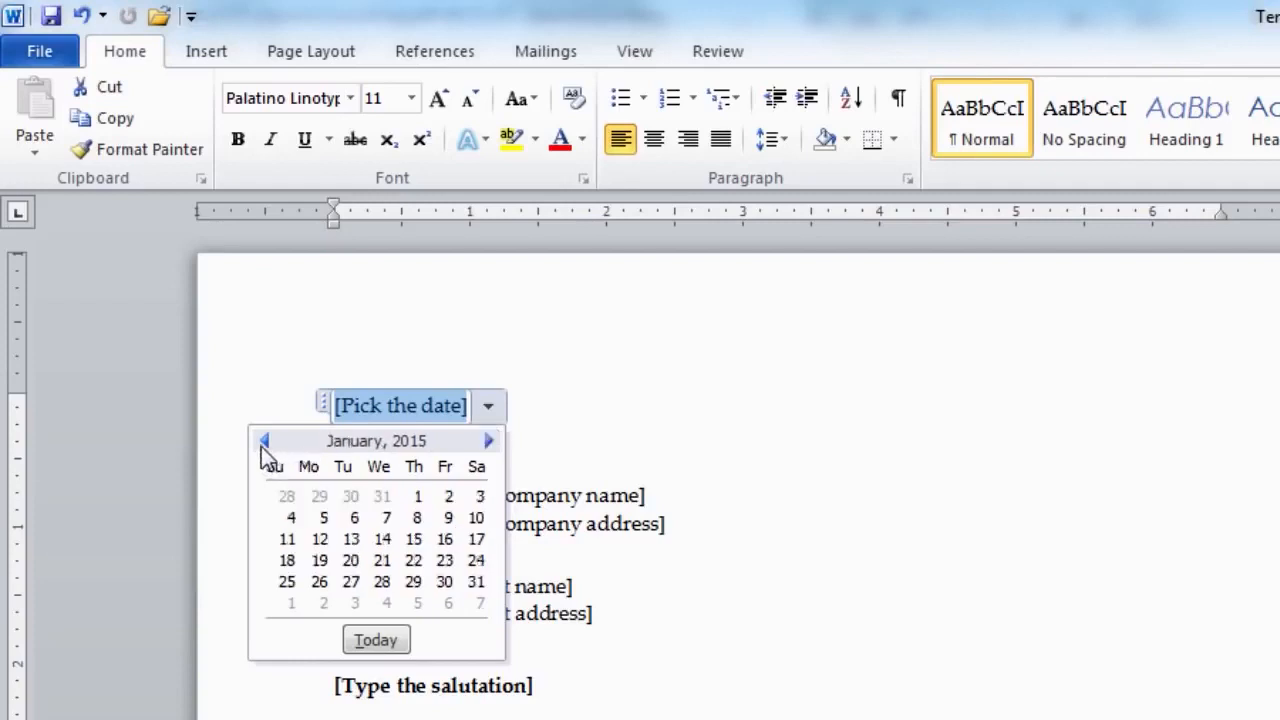
pyautogui.click(383, 540)
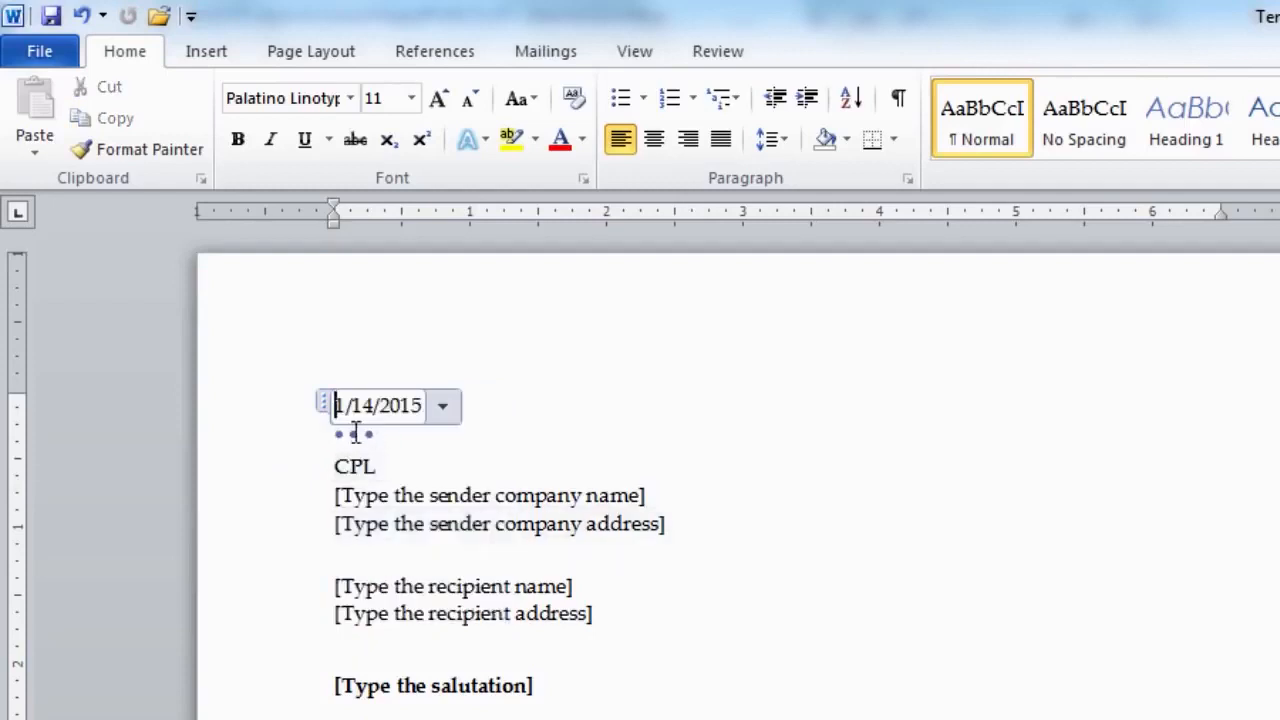
# - Fill in the sender's name and the three-line Virtual University postal address
pyautogui.click(428, 495)
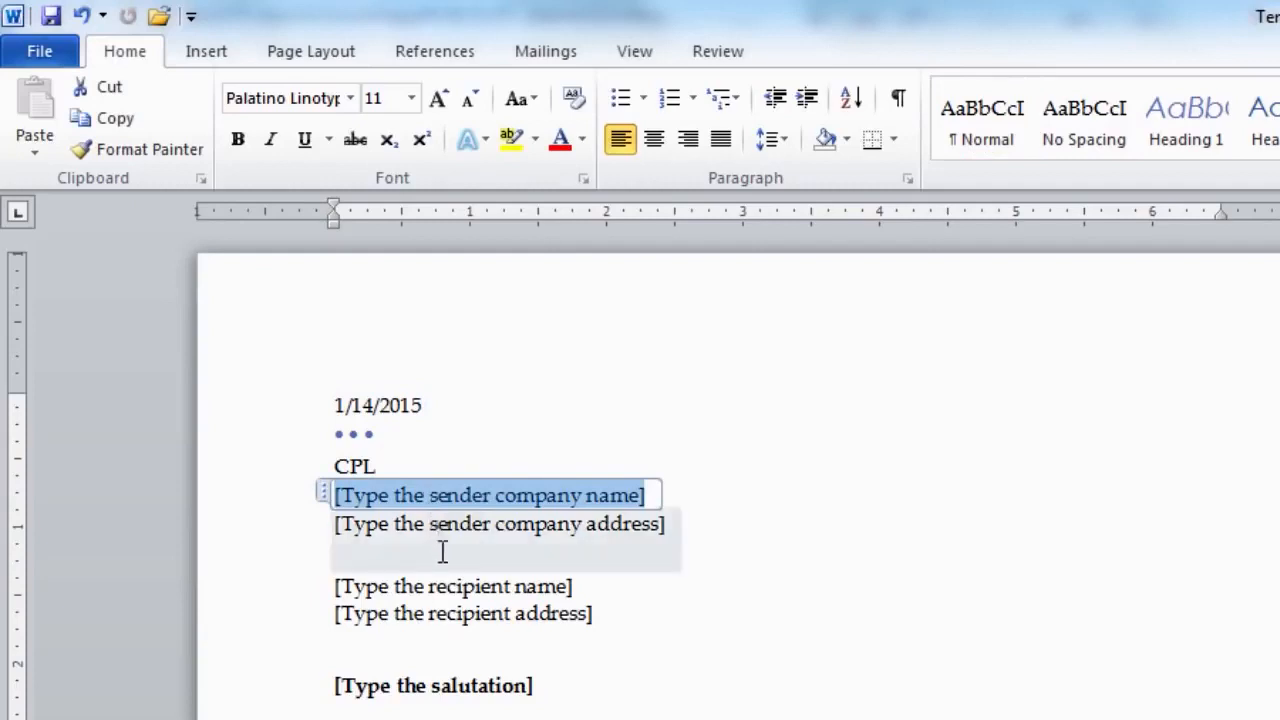
pyautogui.click(343, 523)
pyautogui.write('Virtual University')
pyautogui.press('Return')
pyautogui.write('M.A Jinnah Campus, Defence Road, Off Raiwind Road,')
pyautogui.press('Return')
pyautogui.write('Lahore.')
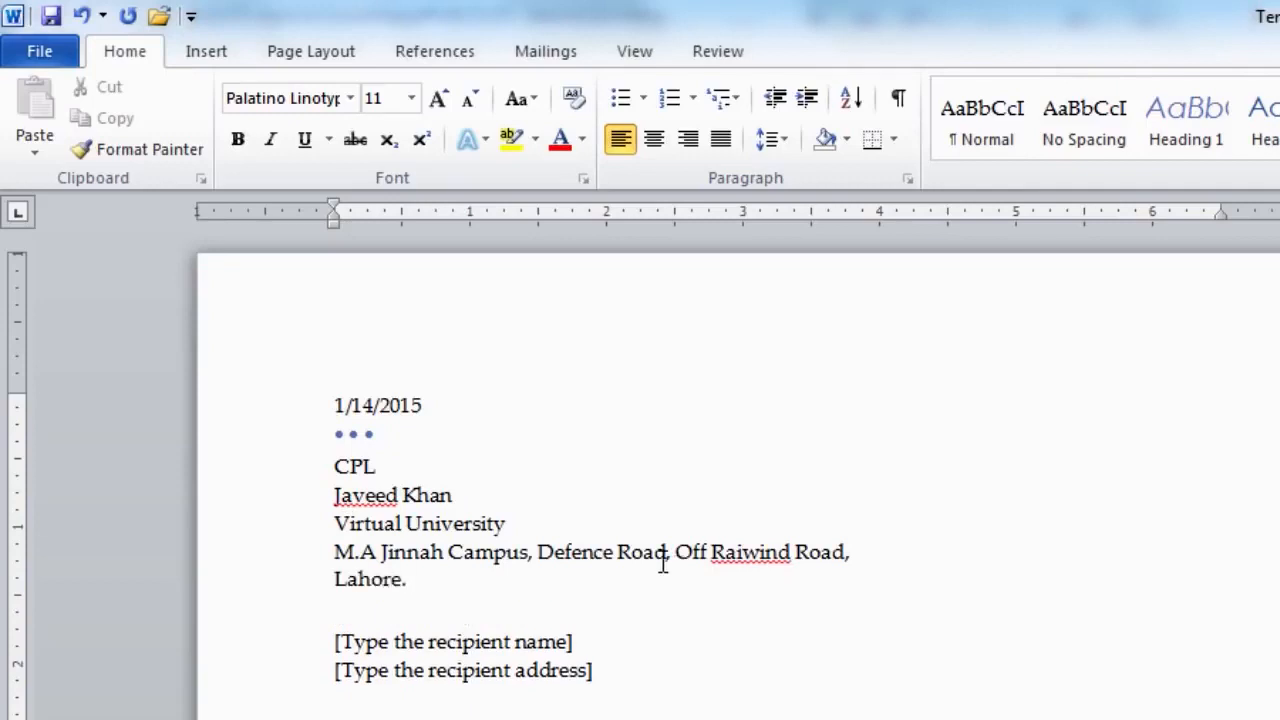
# - Enter the recipient's name and two-line address, plus the salutation 'Dear Sir,'
pyautogui.click(391, 640)
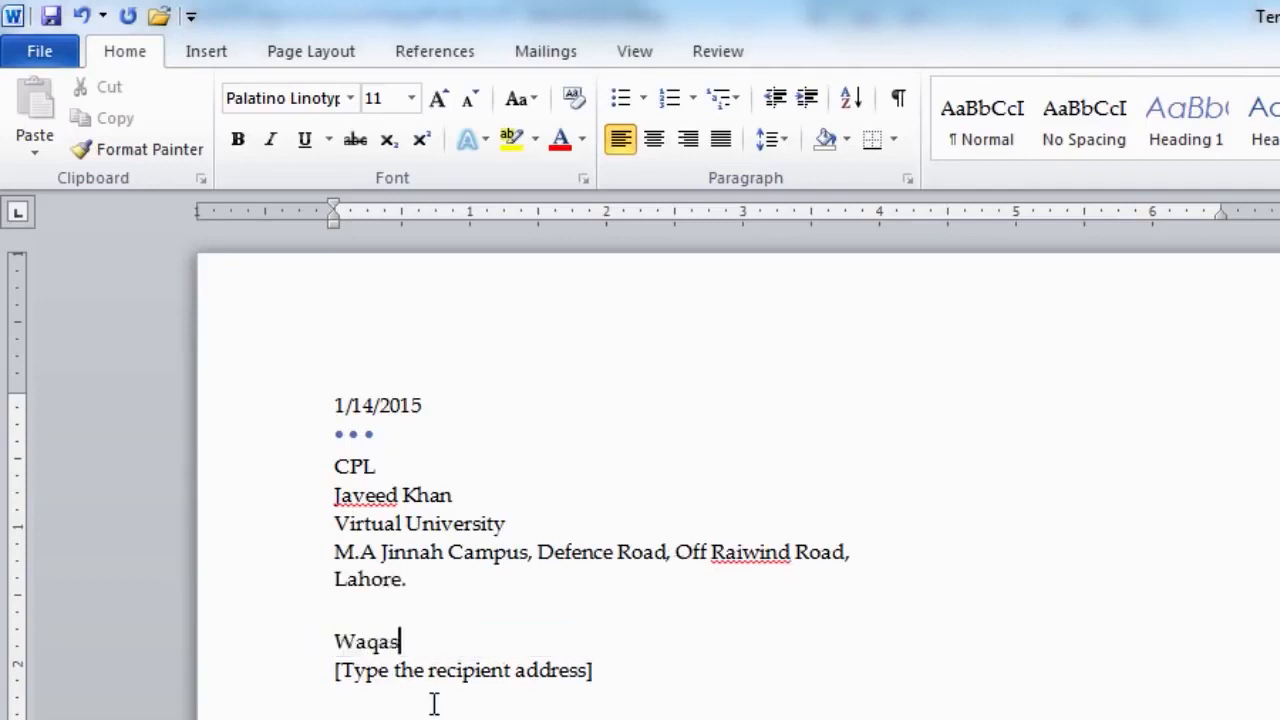
pyautogui.click(360, 672)
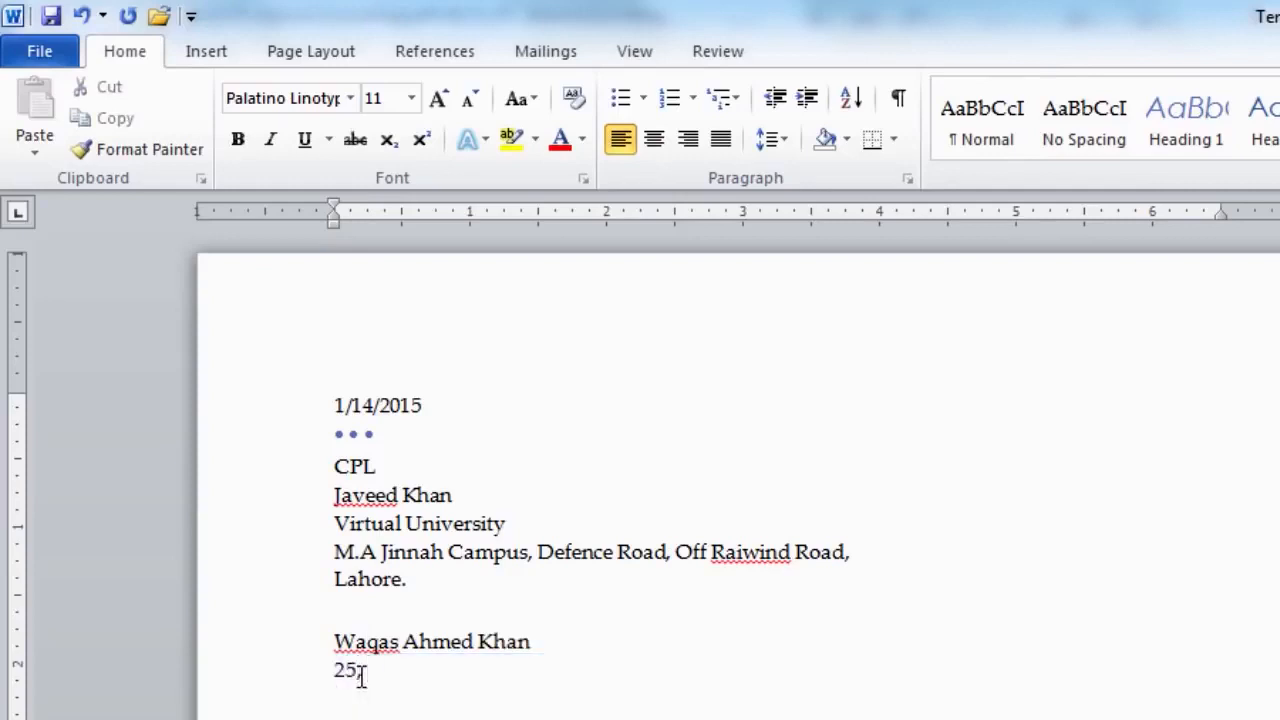
pyautogui.press('Return')
pyautogui.click(310, 686)
pyautogui.write('Dear Sir,')
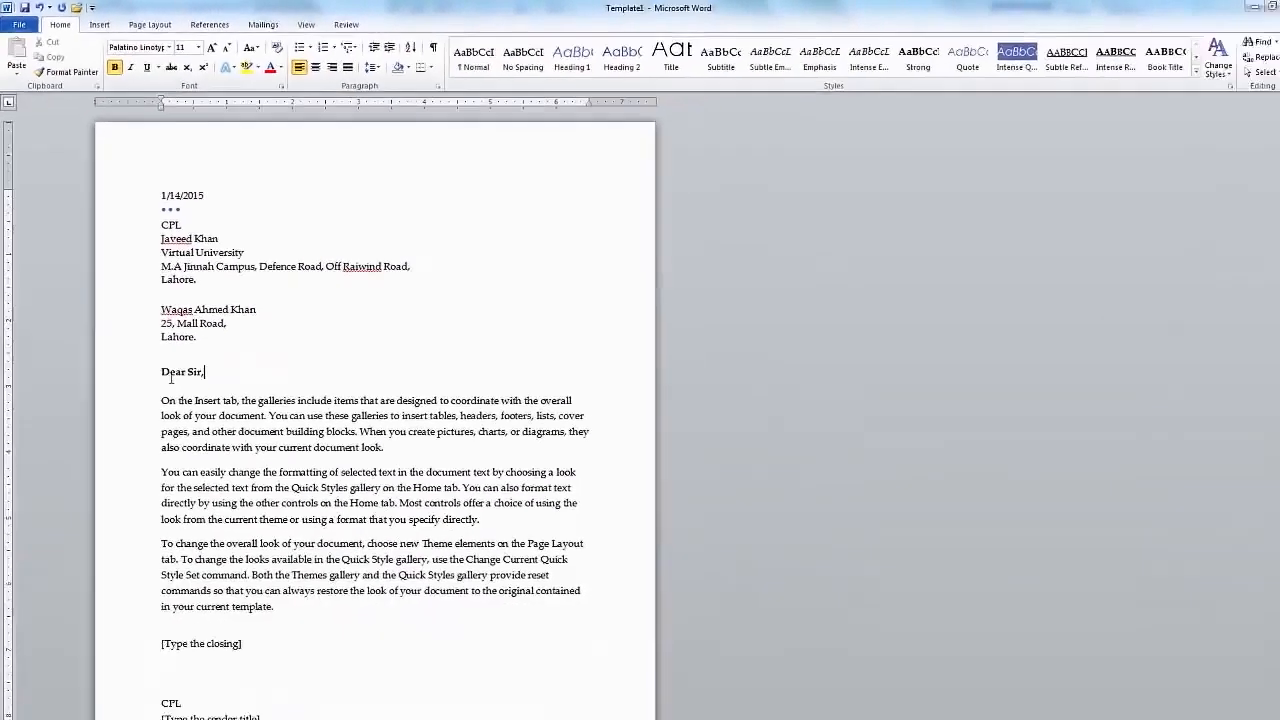
# - Add the closing 'Yours Sincerely' and the sender title 'Project Manager'
pyautogui.click(156, 393)
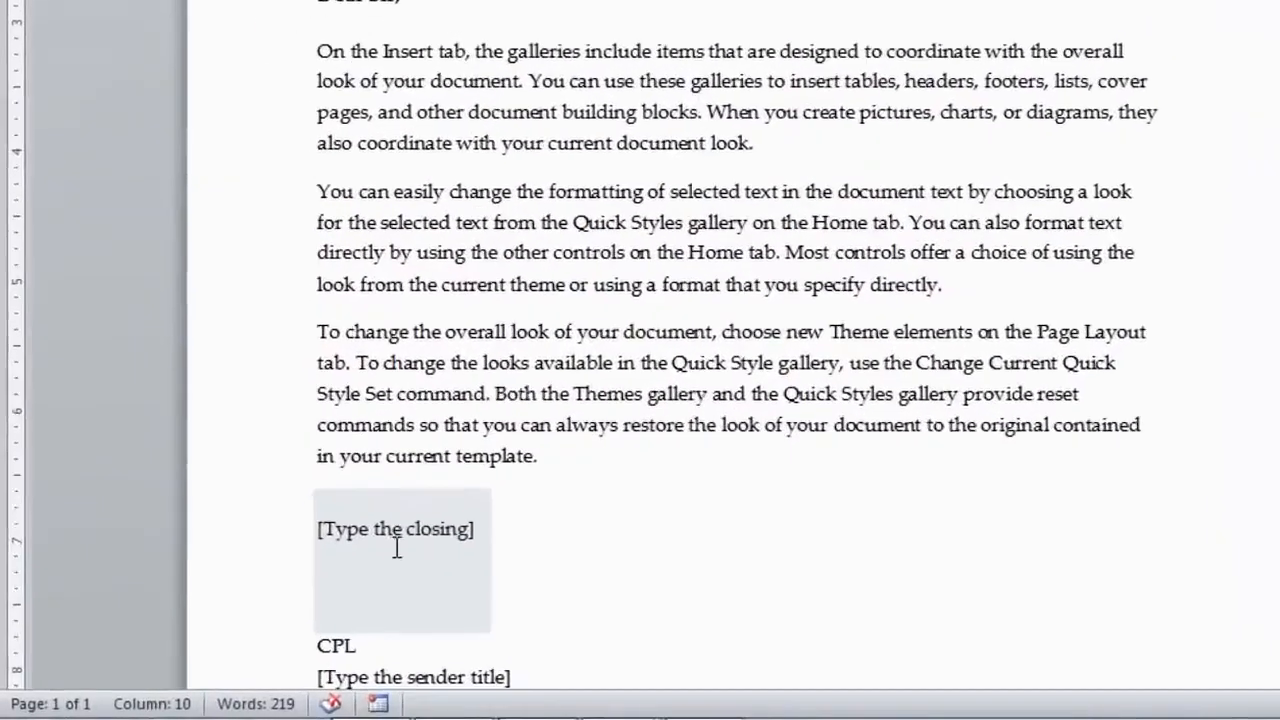
pyautogui.click(196, 628)
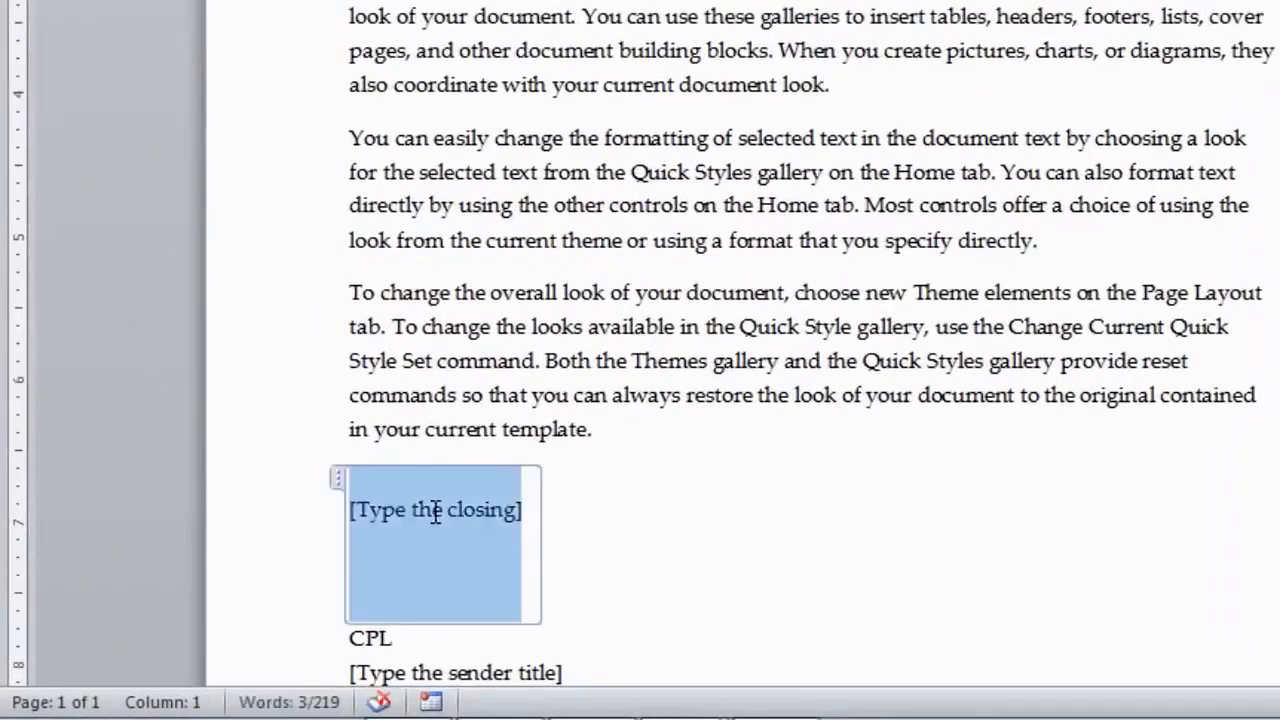
pyautogui.write('Yours Sincerely')
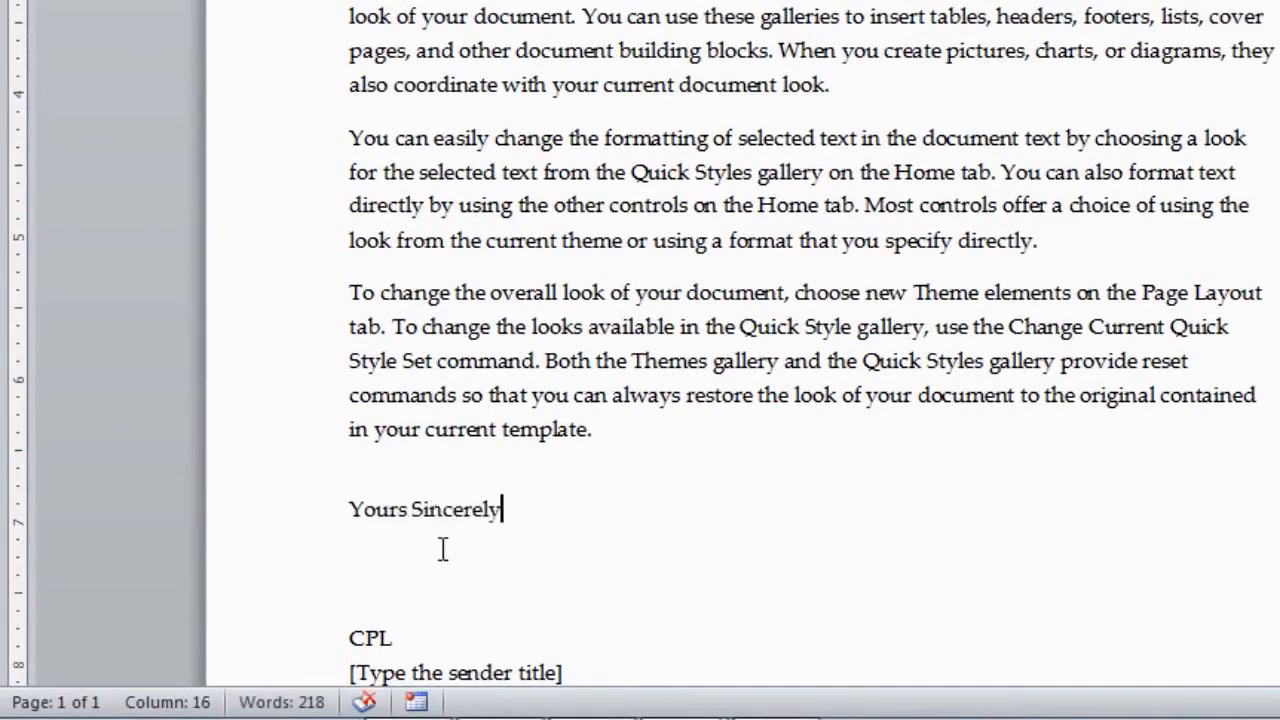
pyautogui.scroll(-2, 443, 549)
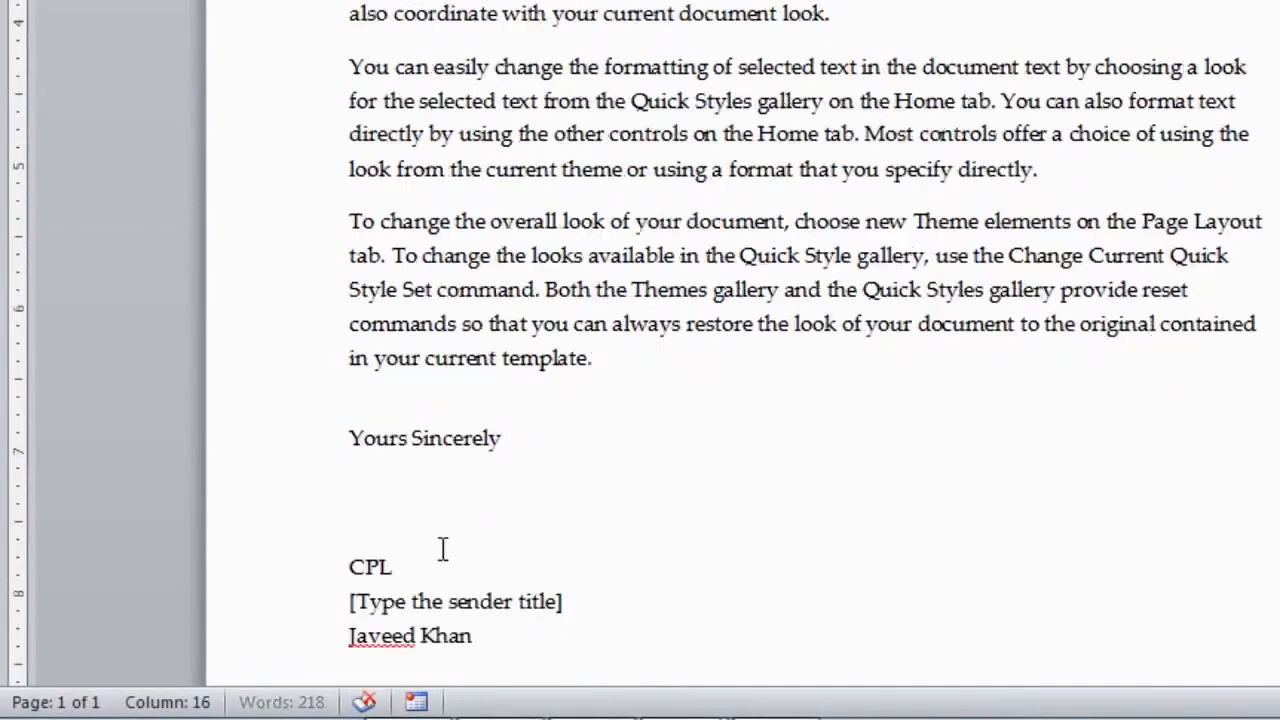
pyautogui.click(441, 528)
pyautogui.write('Project Ma')
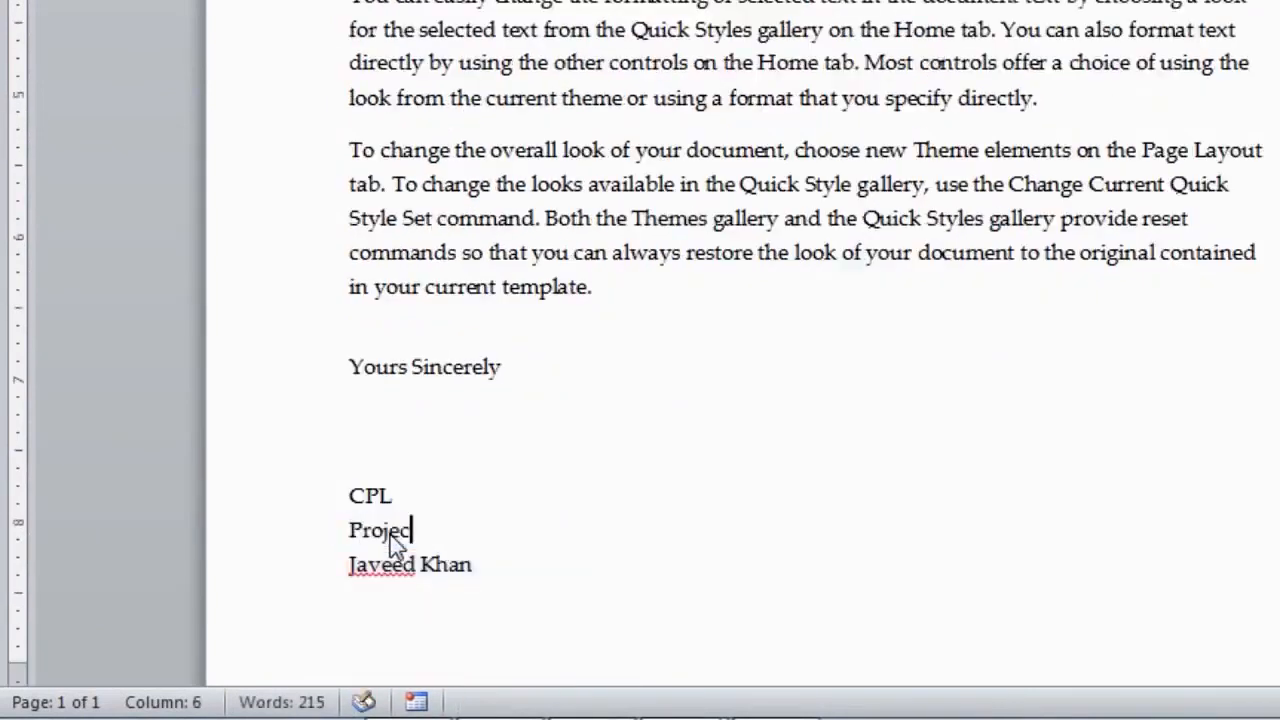
pyautogui.write('nager')
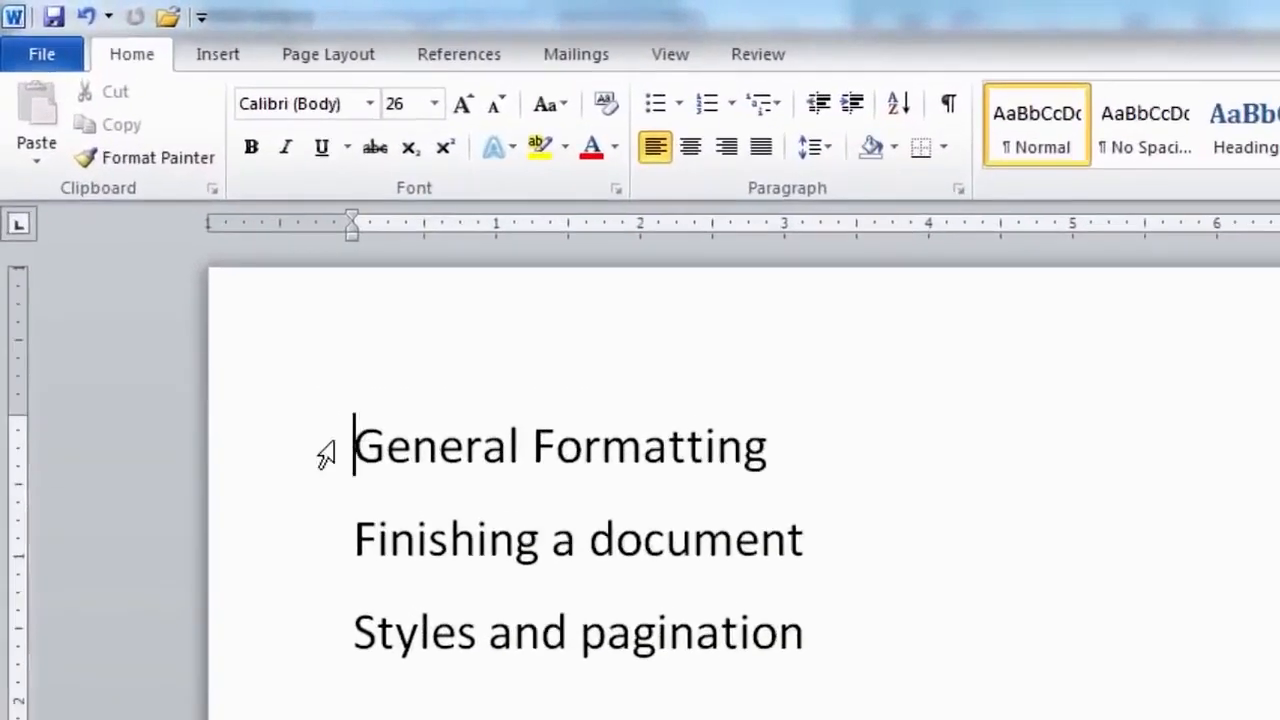
# - Apply Bold, Underline and 36 pt to the 'General Formatting' heading, then review it in the Font dialog
pyautogui.moveTo(356, 444); pyautogui.dragTo(680, 466)
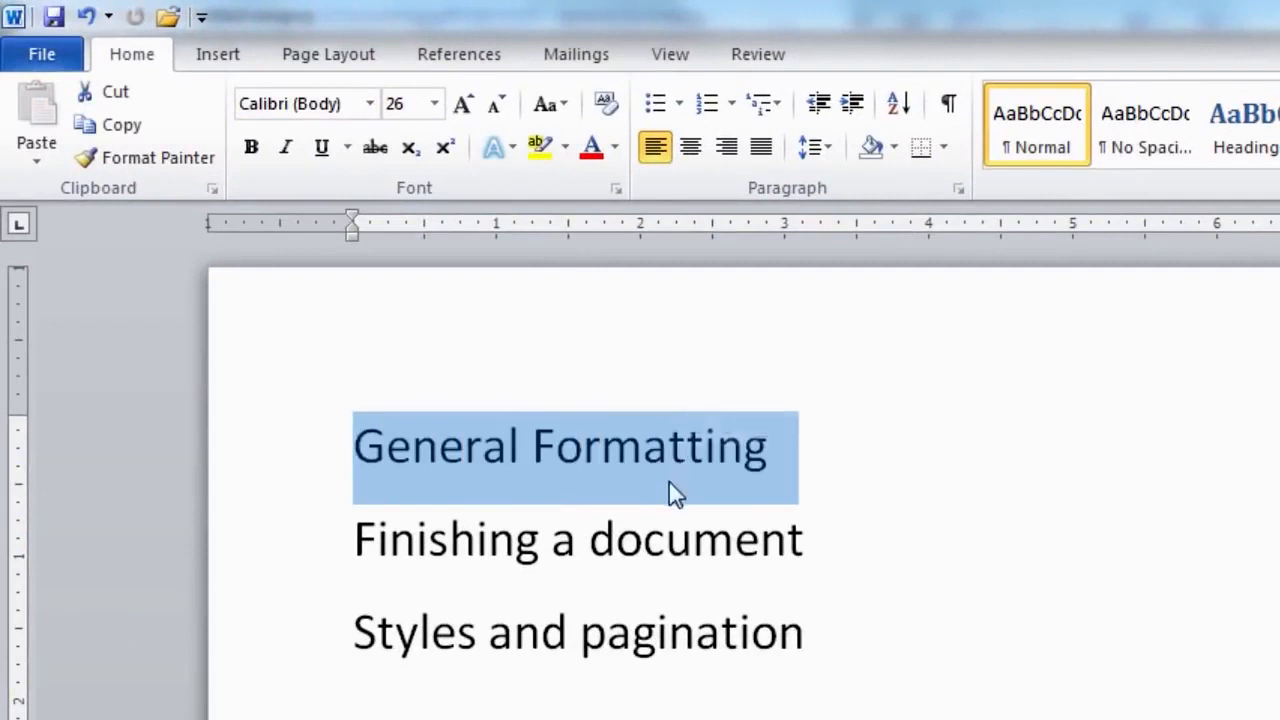
pyautogui.click(252, 148)
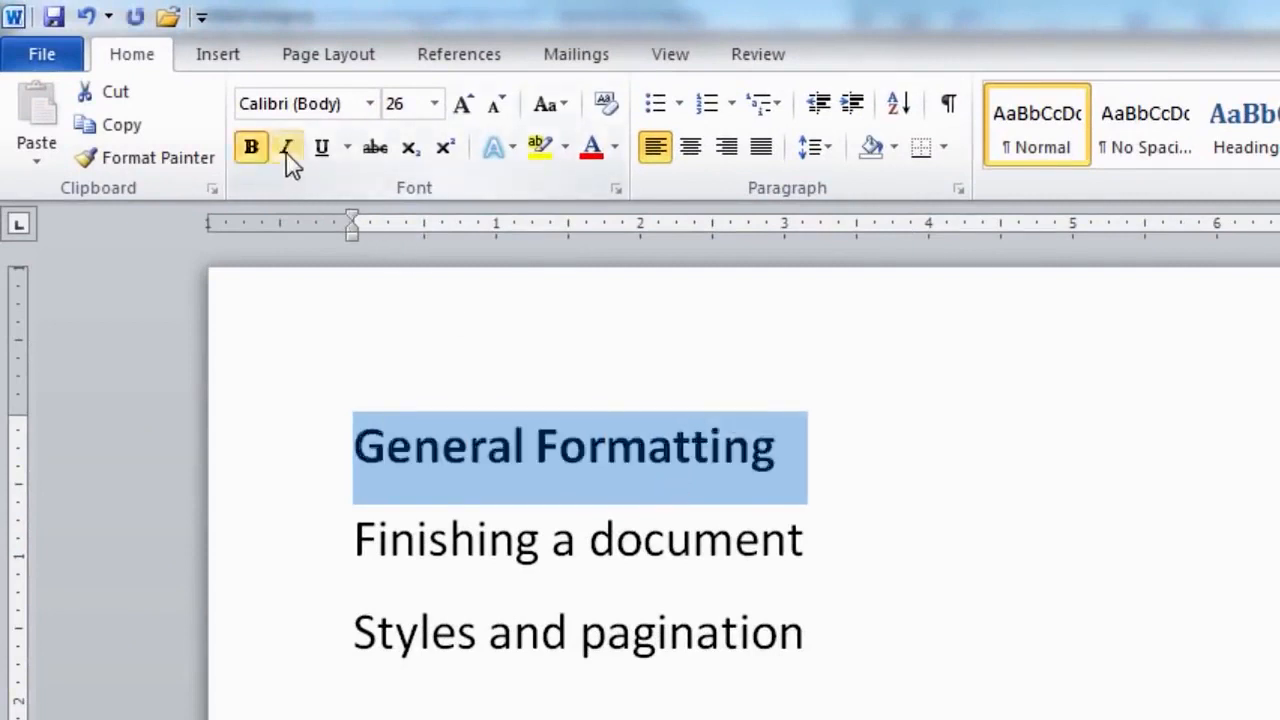
pyautogui.click(321, 152)
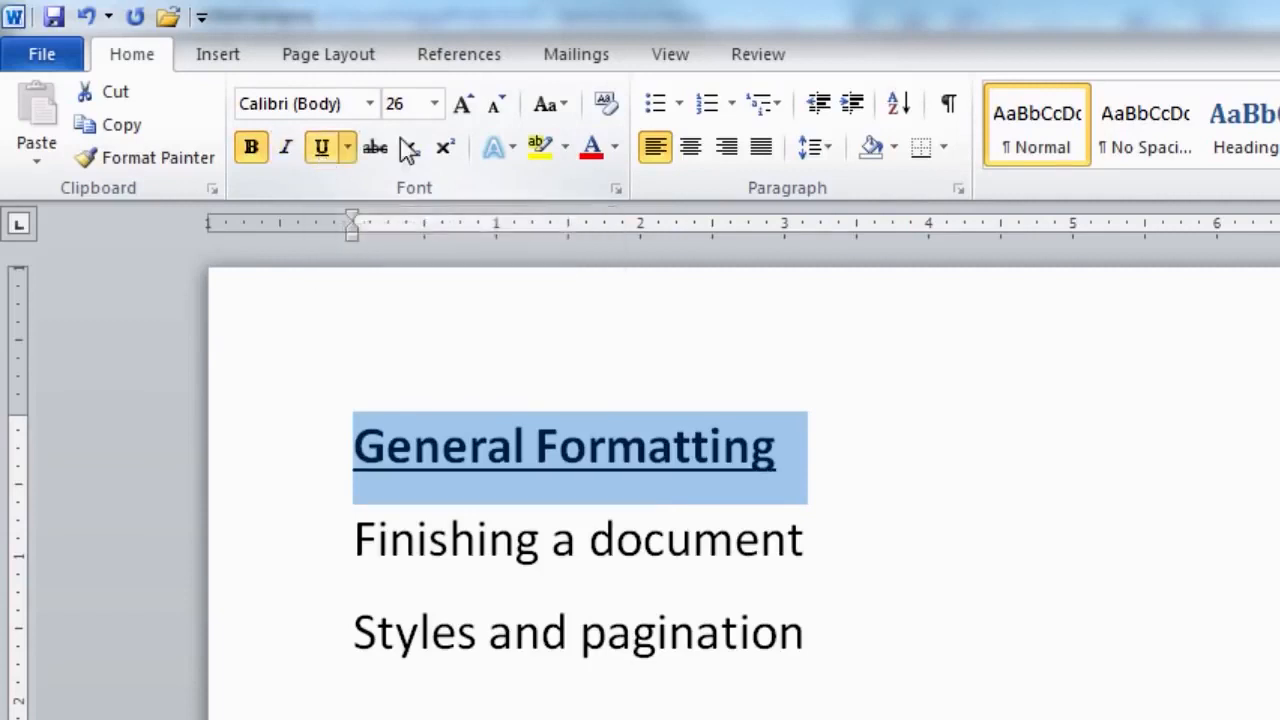
pyautogui.click(434, 104)
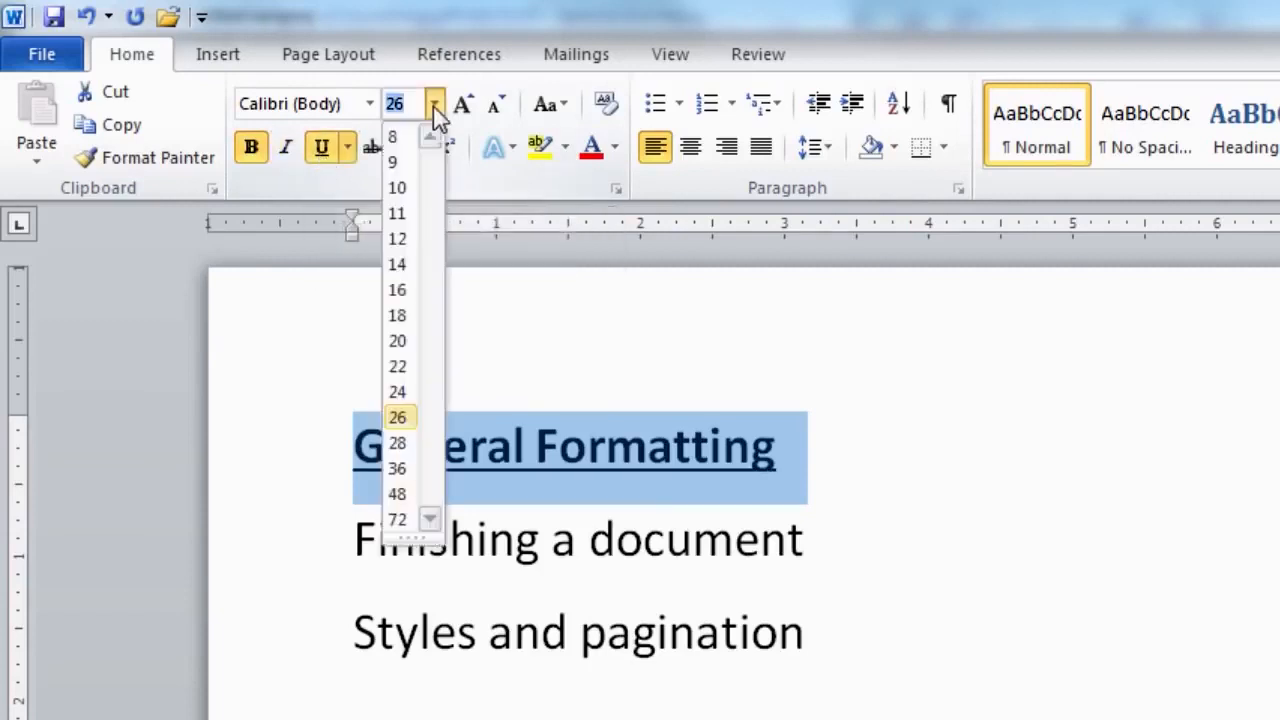
pyautogui.click(400, 470)
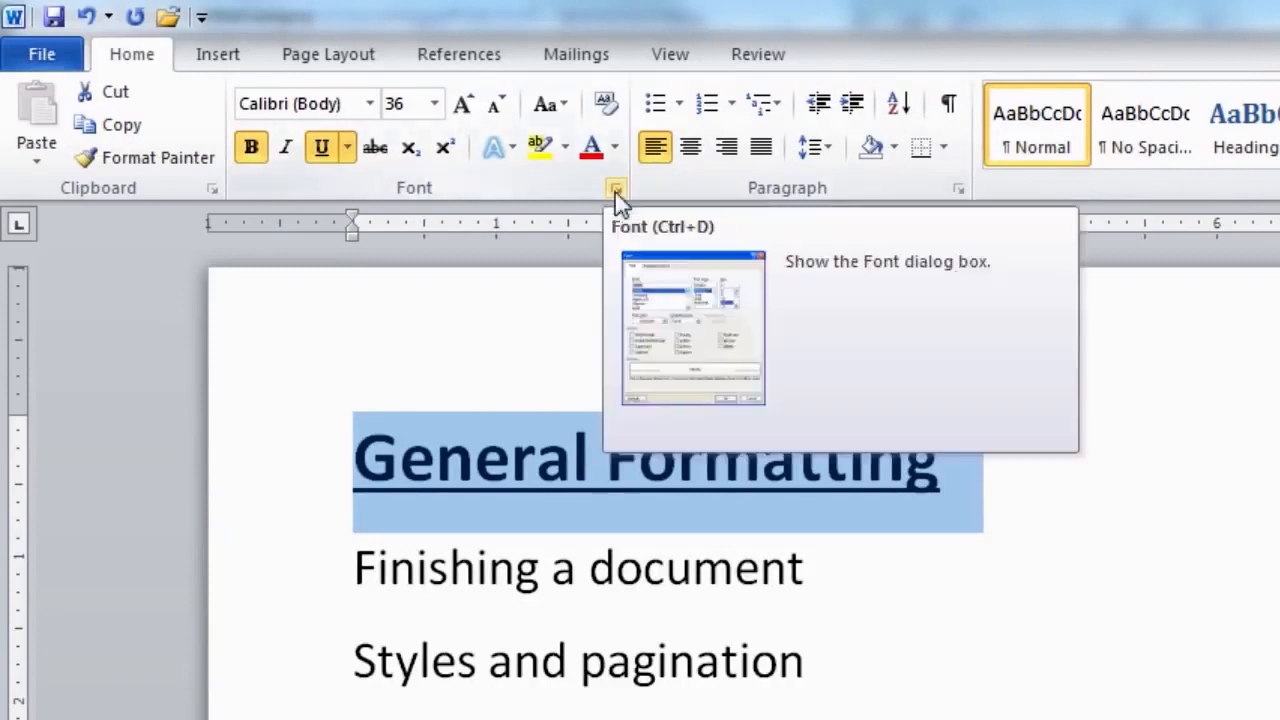
pyautogui.click(617, 193)
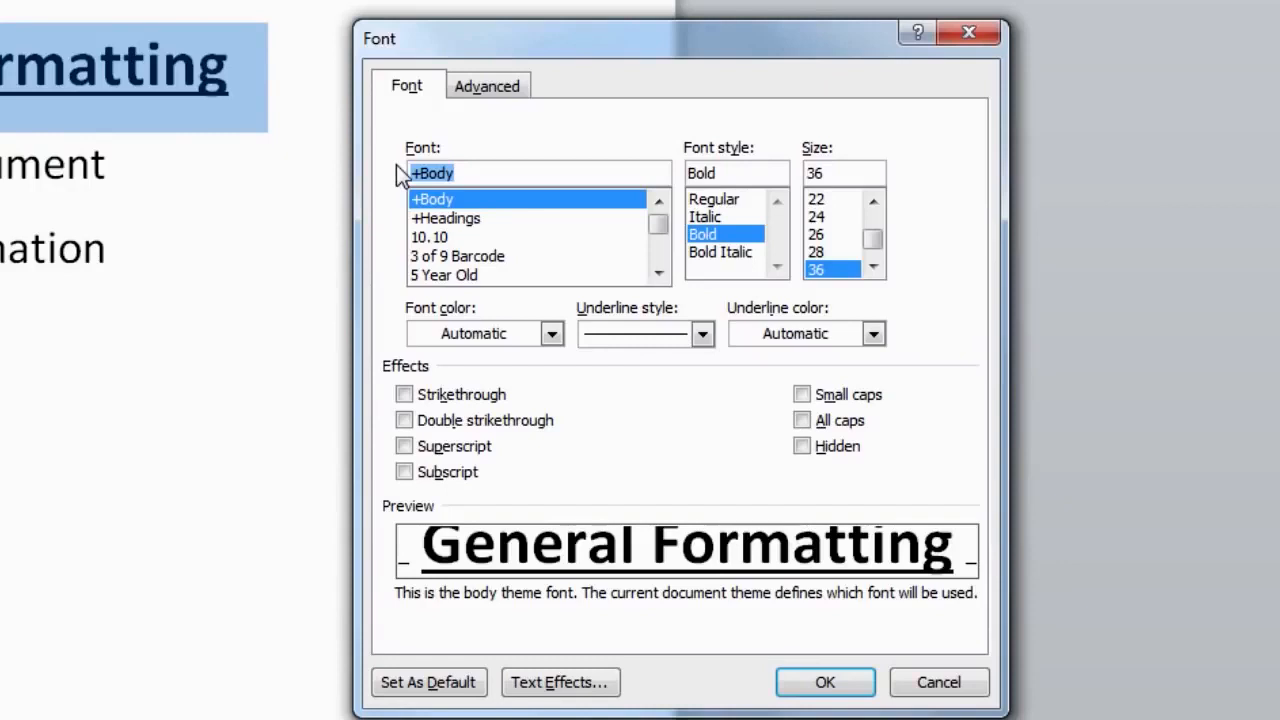
# - Cancel the heading's Font dialog and set the 'Finishing a document' line to Bold Italic
pyautogui.click(975, 689)
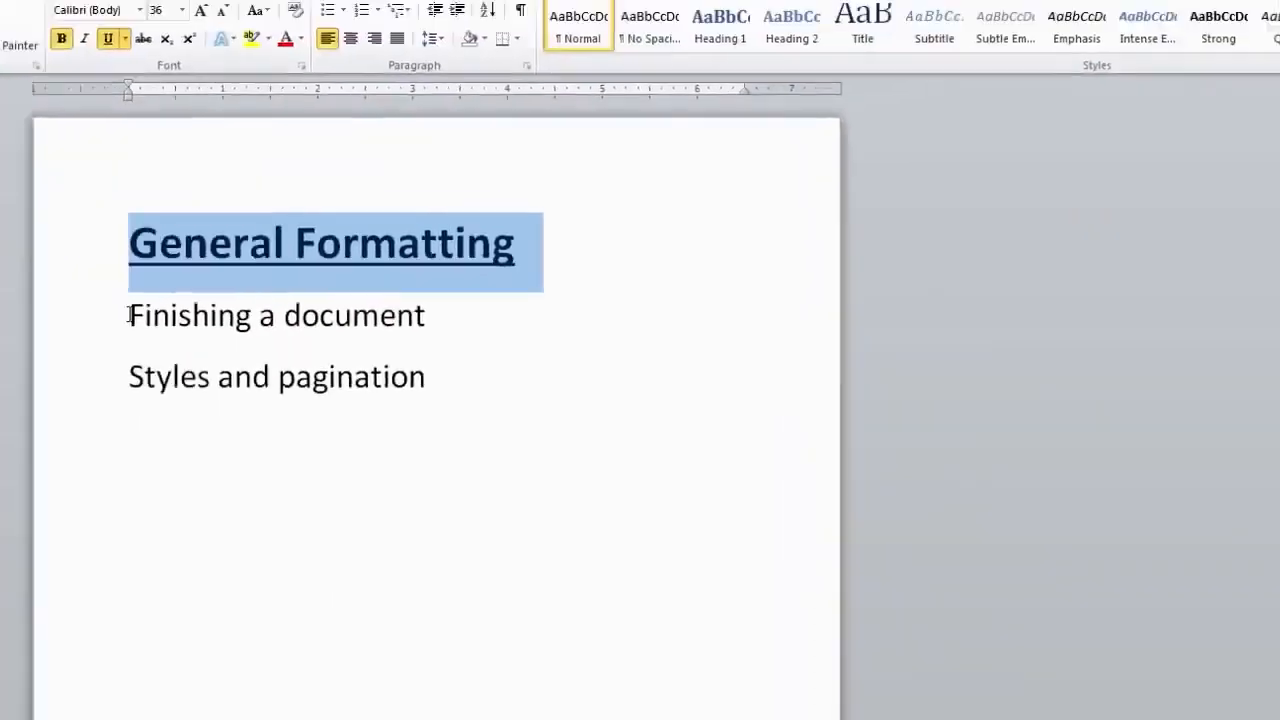
pyautogui.click(128, 315)
pyautogui.tripleClick(353, 321)
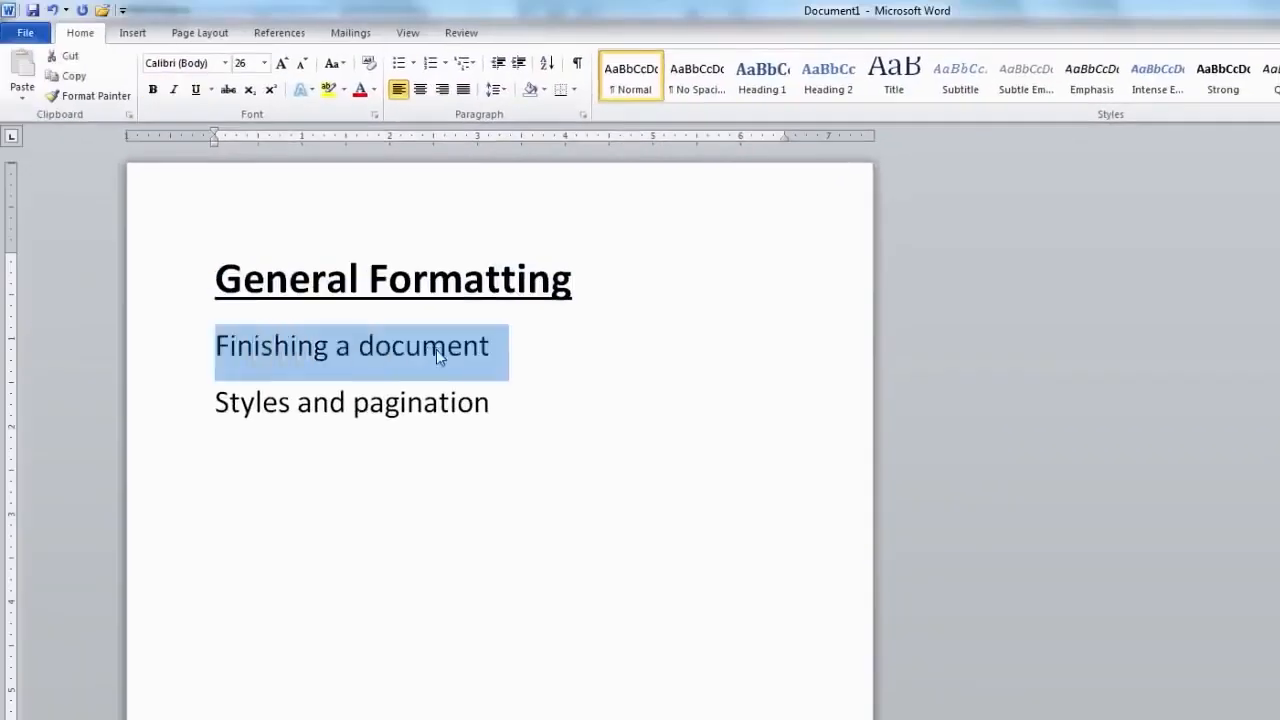
pyautogui.click(375, 116)
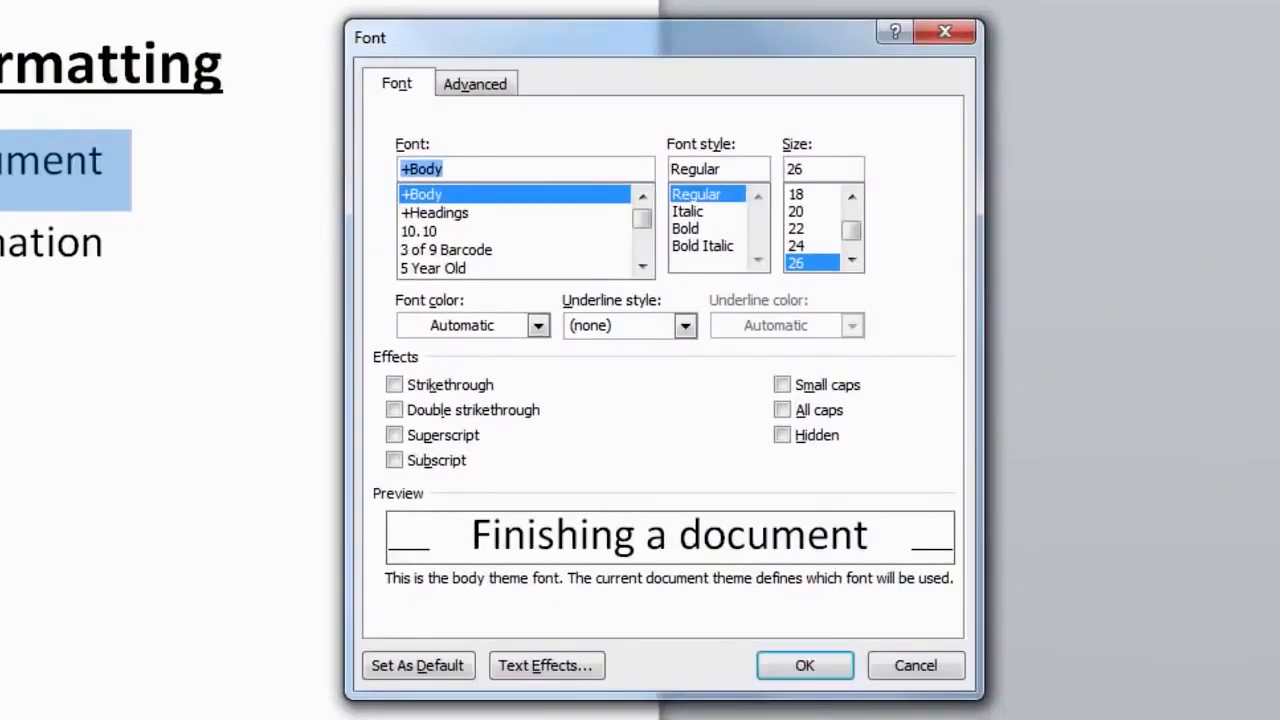
pyautogui.click(702, 245)
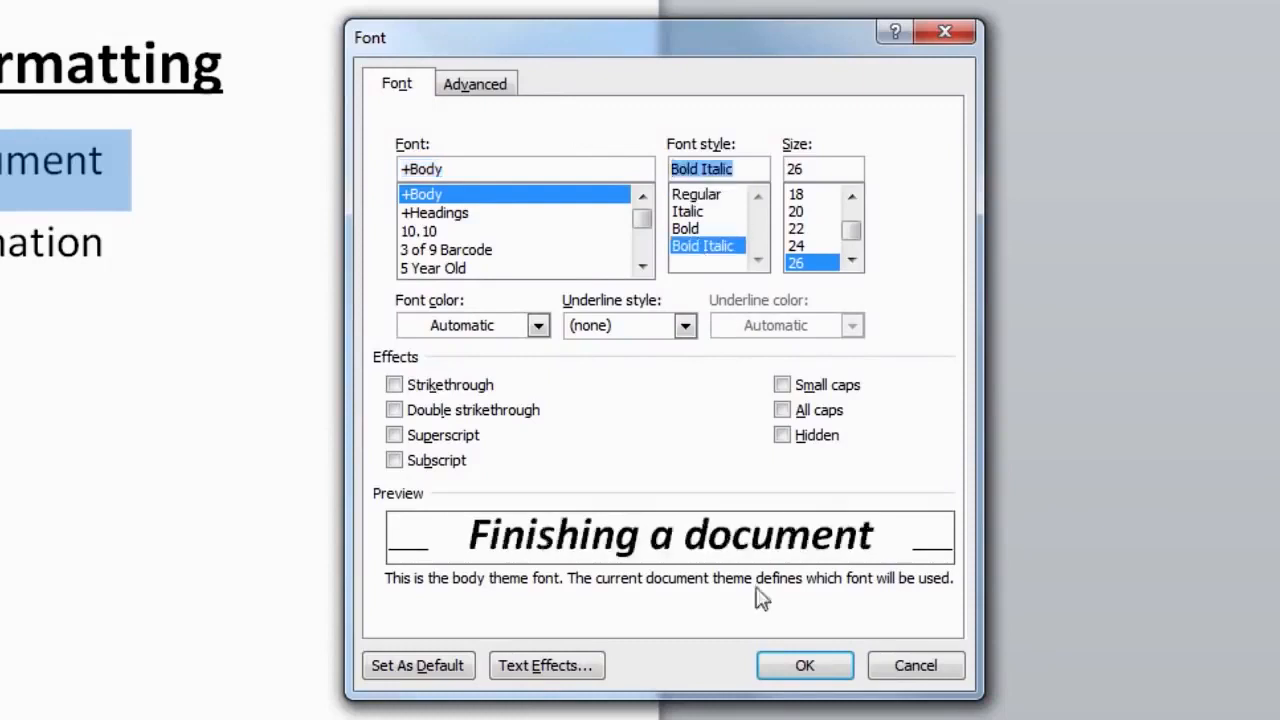
pyautogui.click(805, 666)
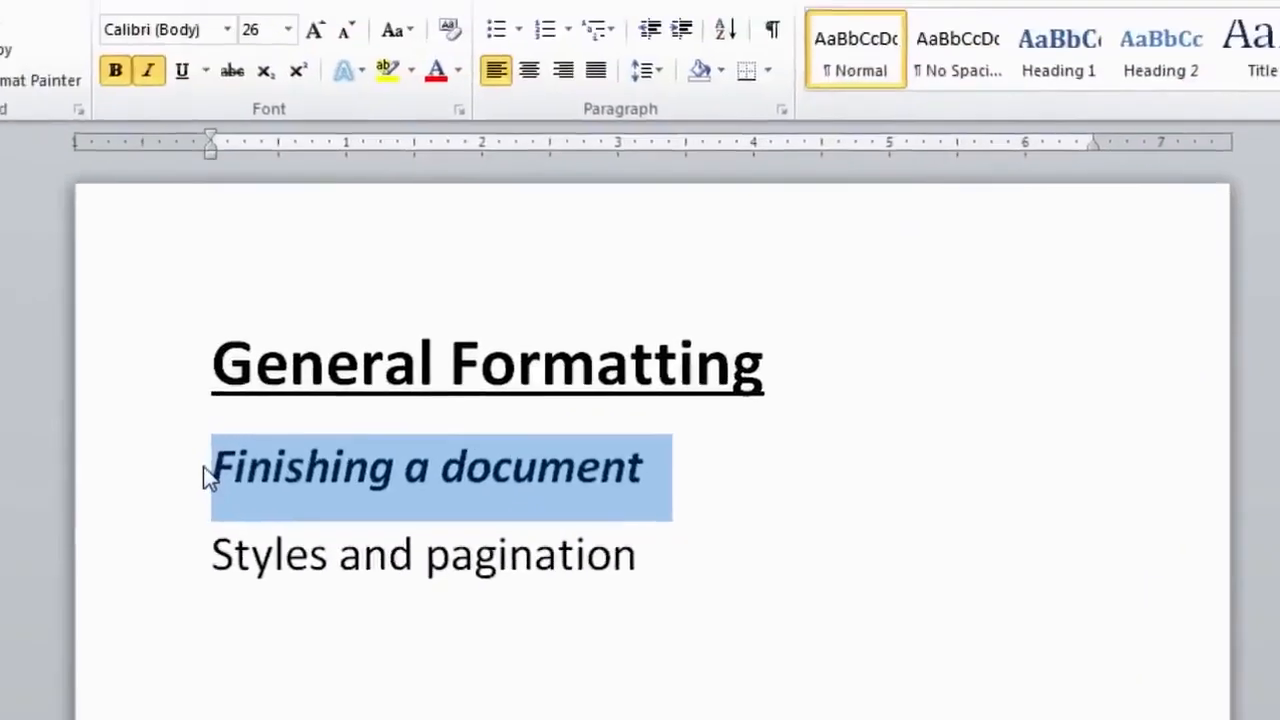
pyautogui.click(336, 543)
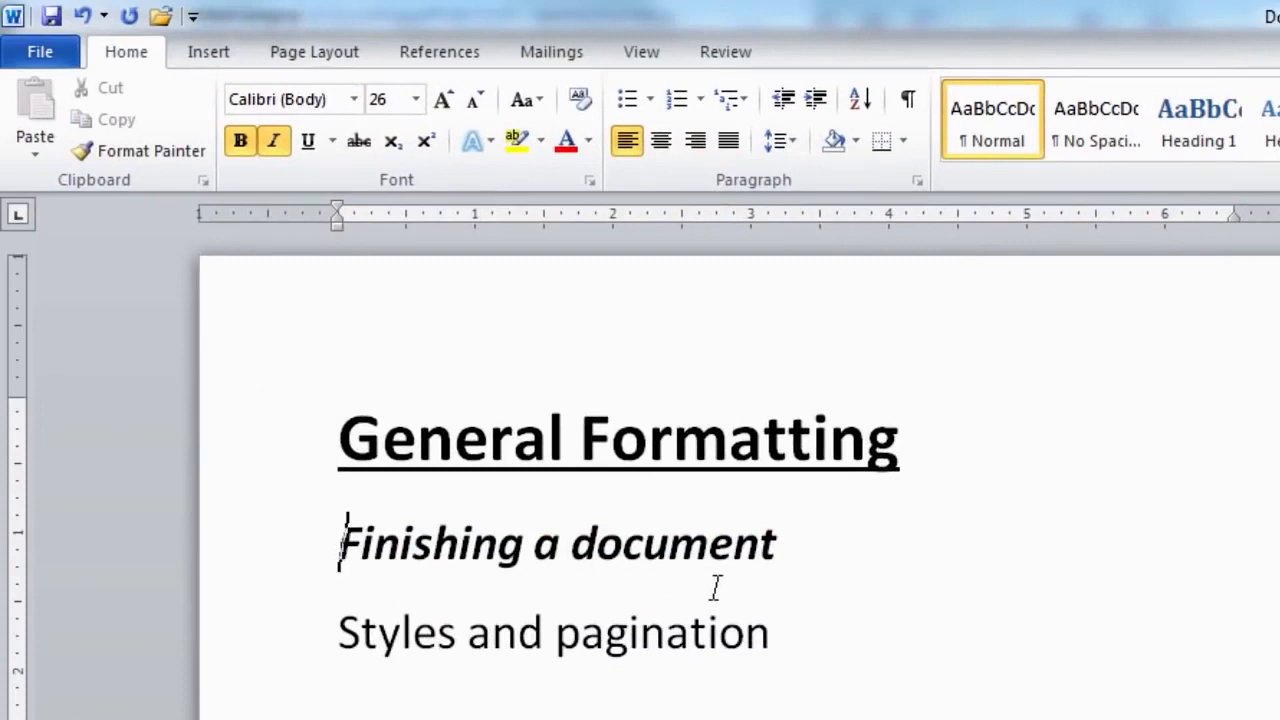
# - Select the 'Styles and pagination' line and apply Bold and Italic from the Home tab
pyautogui.click(332, 636)
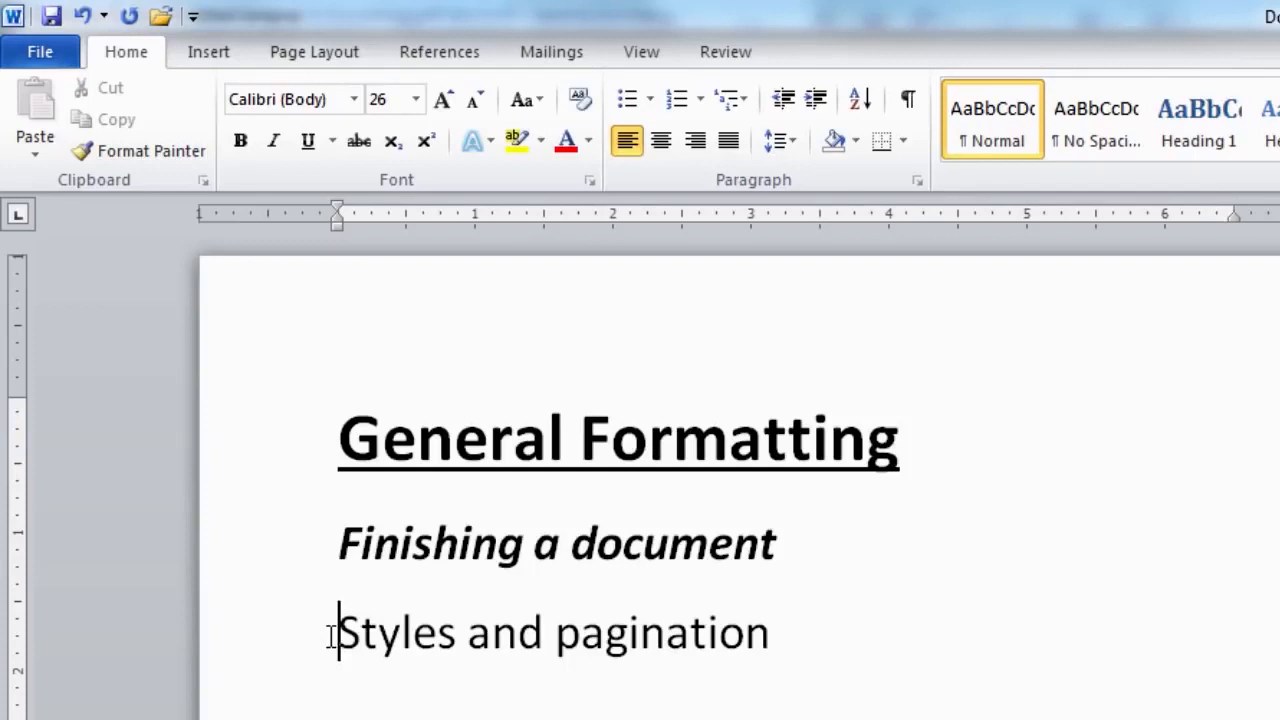
pyautogui.moveTo(340, 543); pyautogui.dragTo(728, 541)
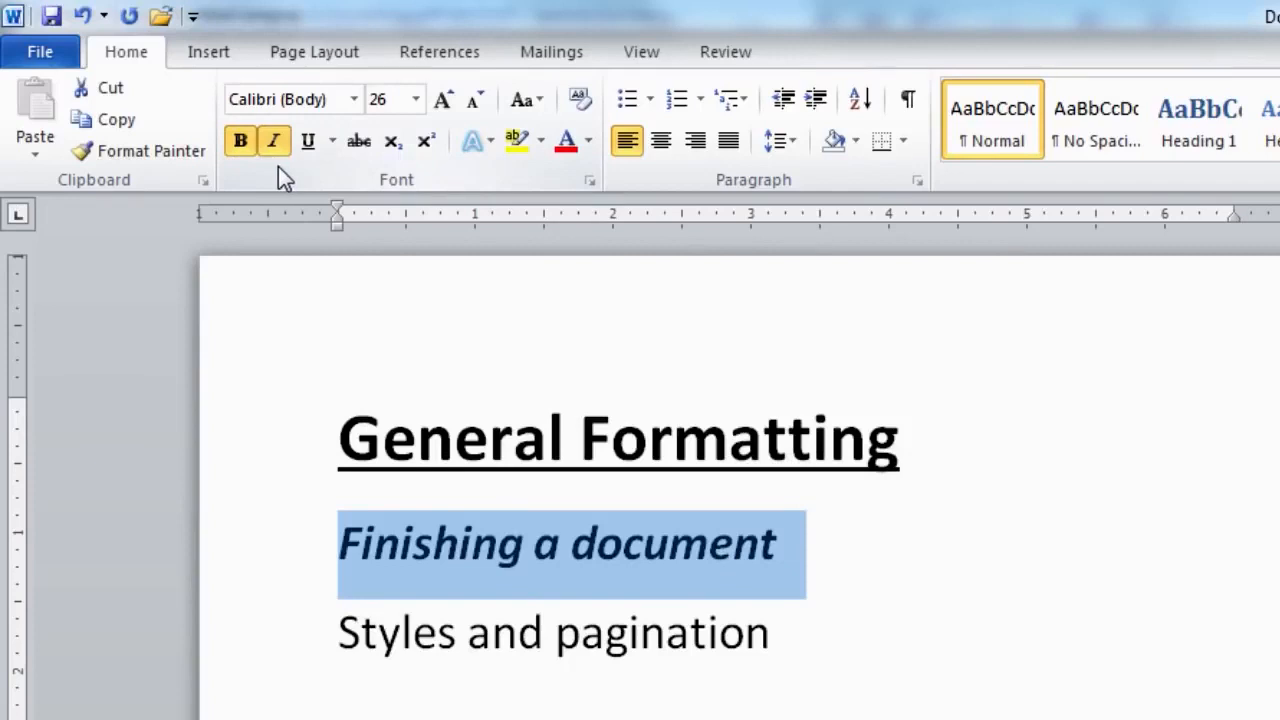
pyautogui.click(340, 630)
pyautogui.moveTo(340, 630); pyautogui.dragTo(671, 628)
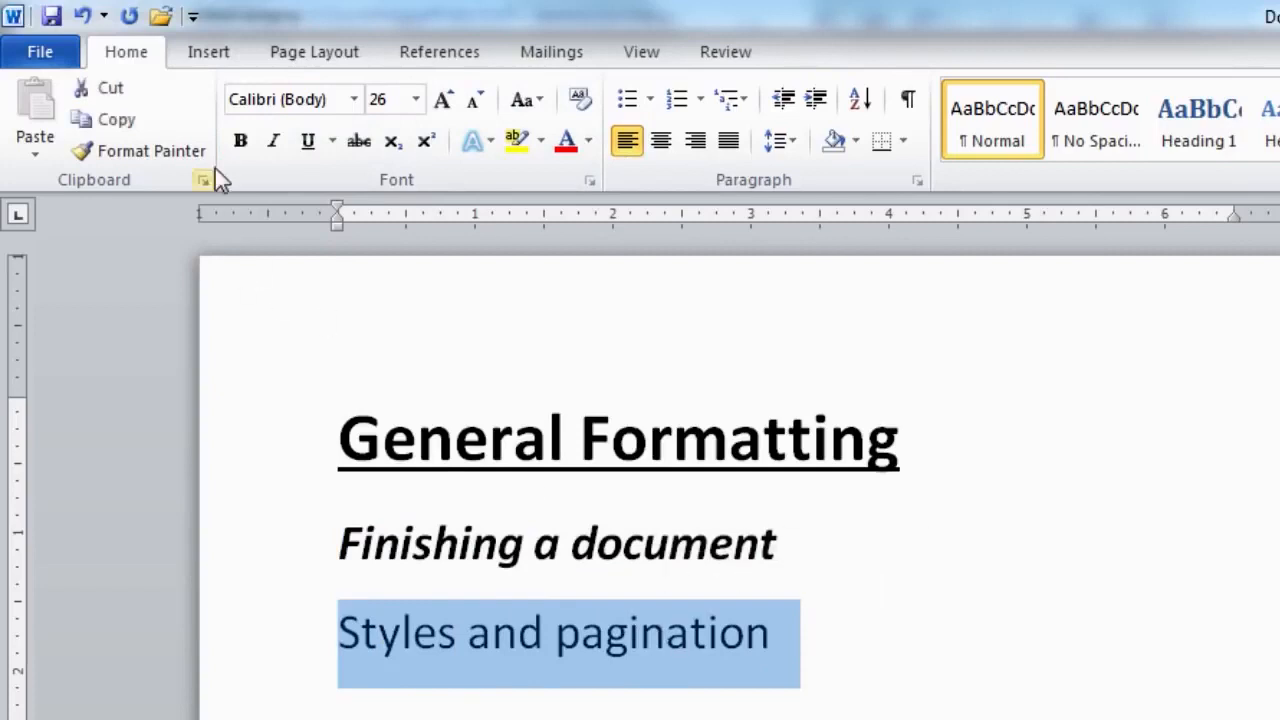
pyautogui.click(240, 150)
pyautogui.click(273, 149)
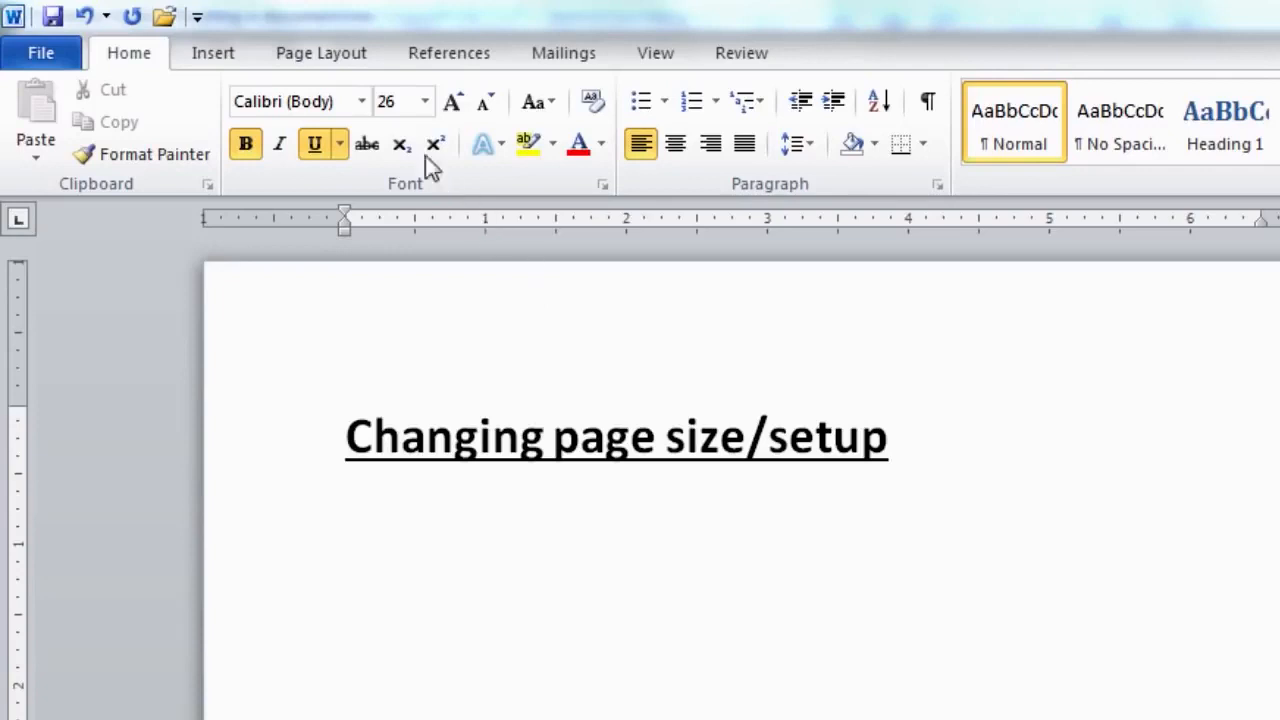
# - Switch to the Page Layout tab
pyautogui.click(340, 70)
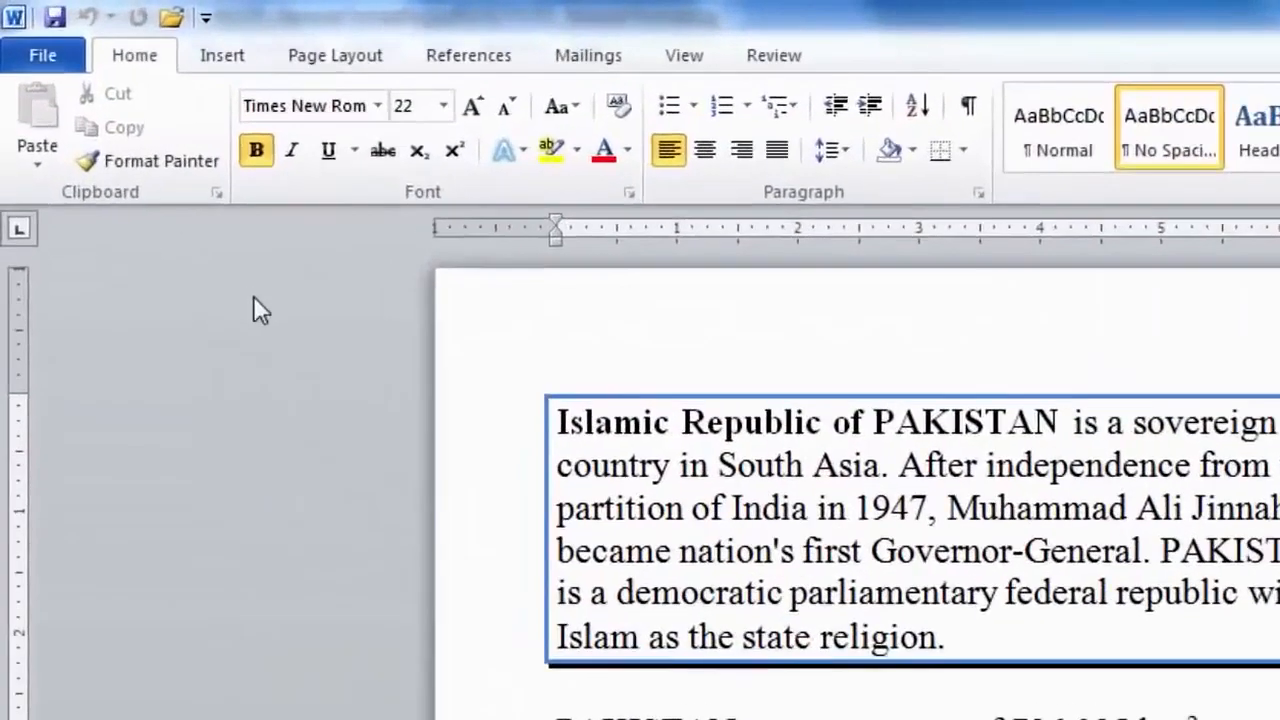
# - Insert the Blank header design from the Insert tab's Header gallery
pyautogui.click(225, 58)
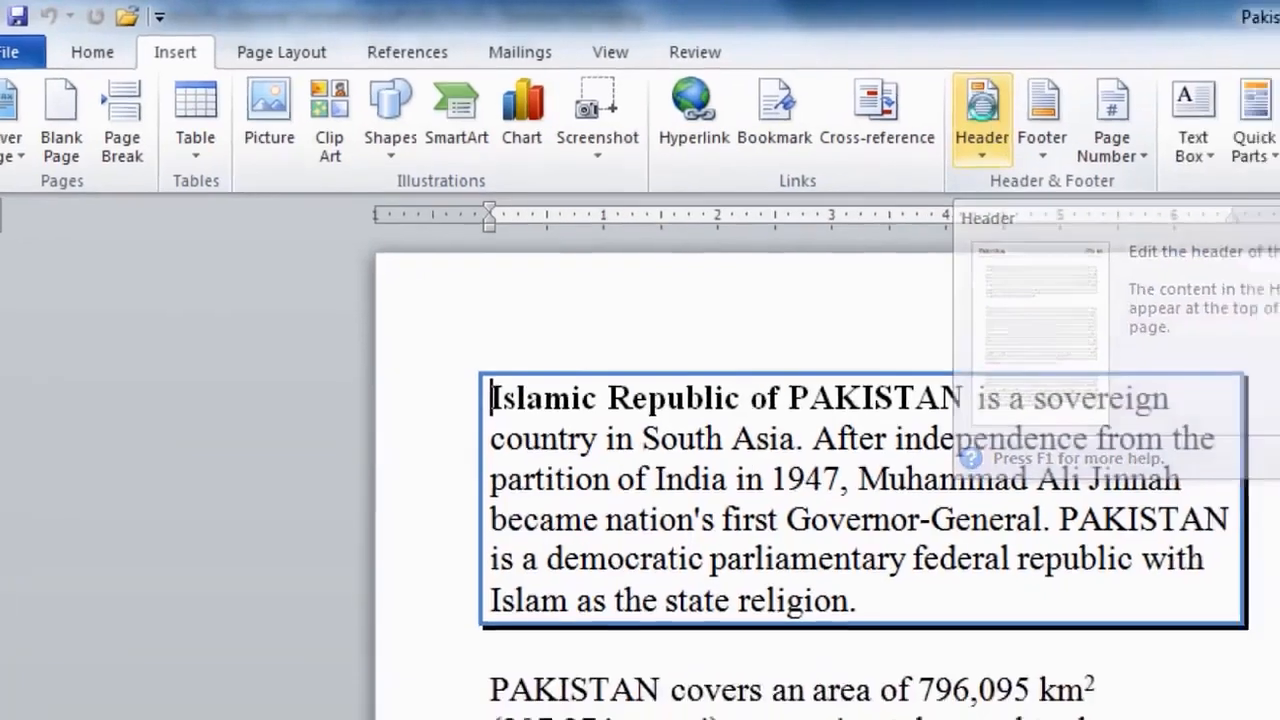
pyautogui.click(982, 115)
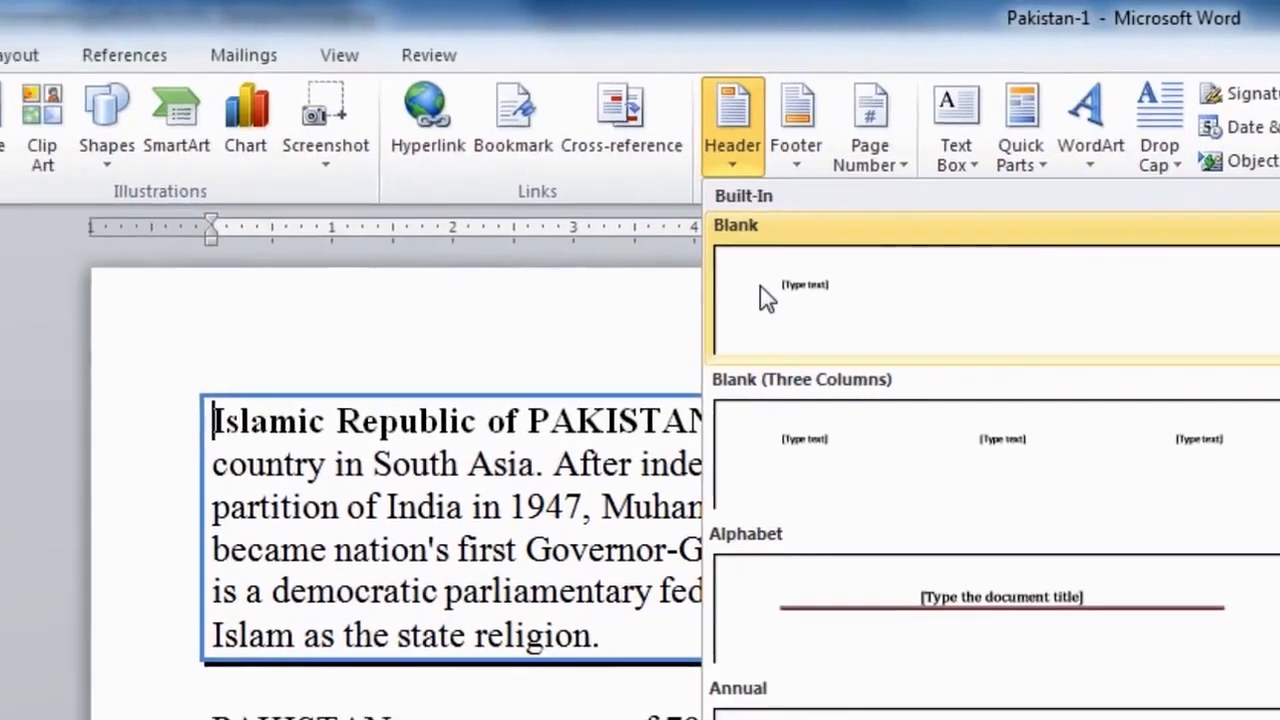
pyautogui.click(680, 310)
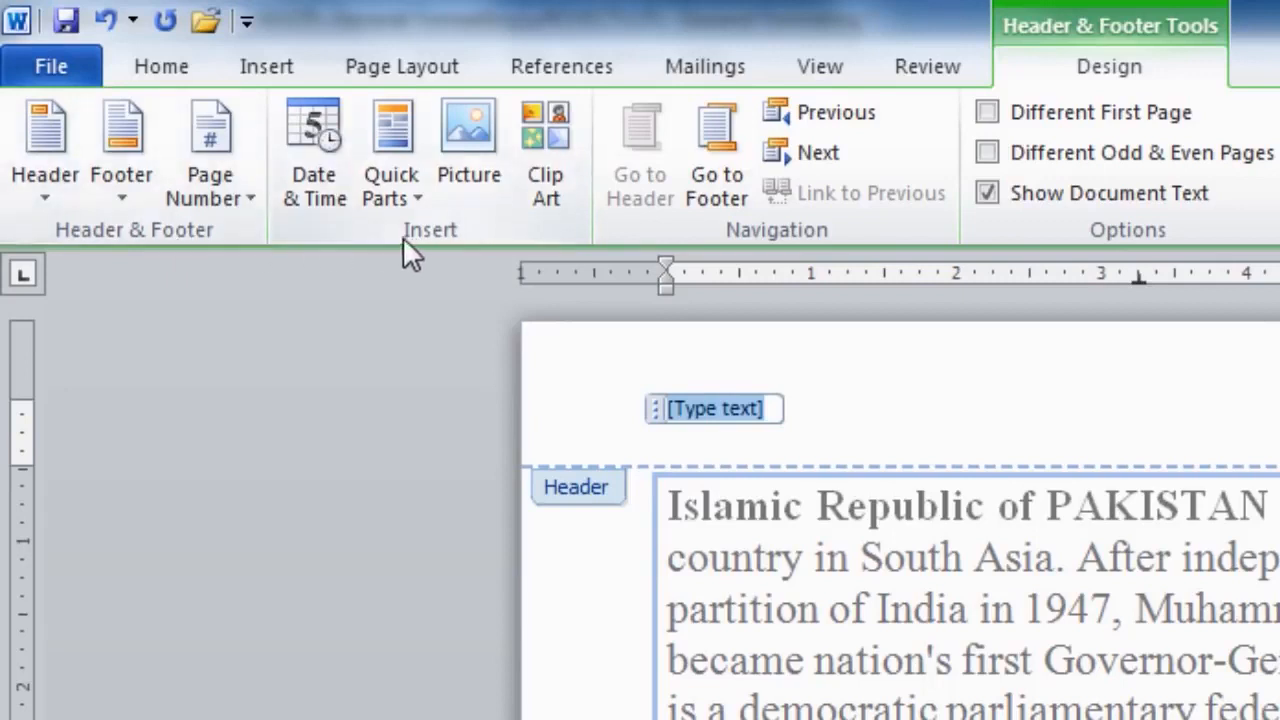
# - Insert the Author document property into the header through Quick Parts
pyautogui.click(397, 130)
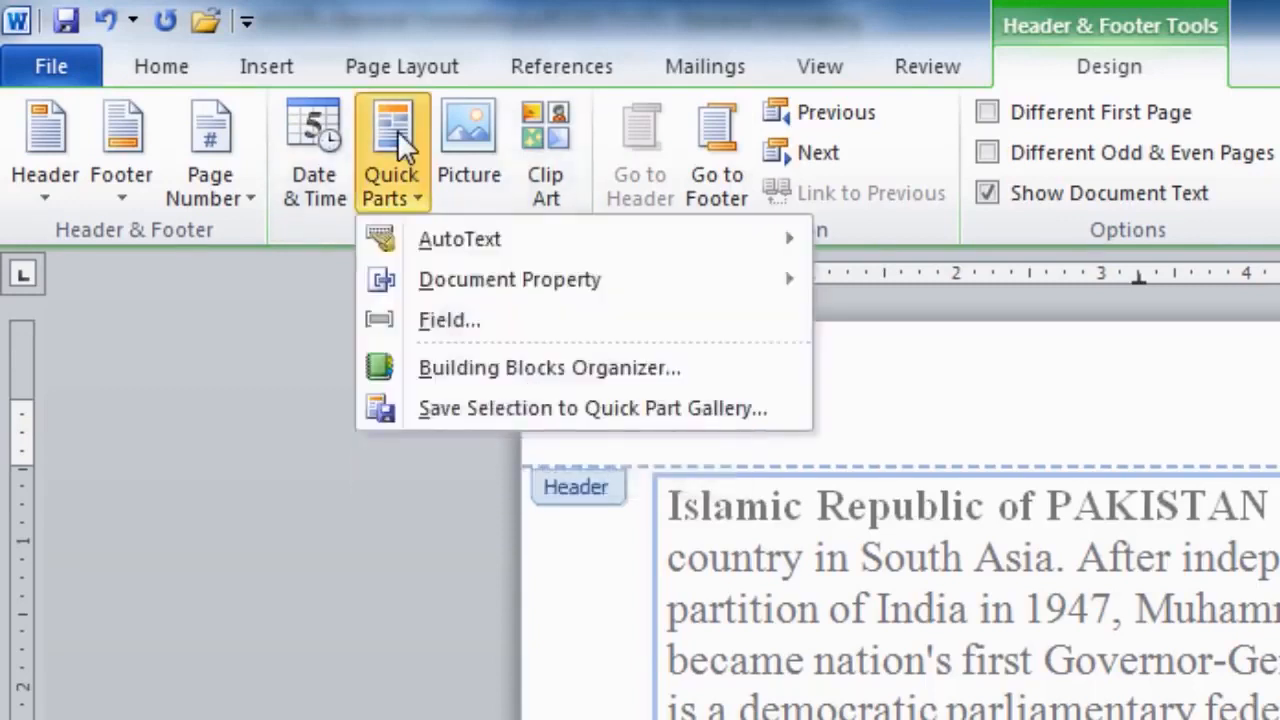
pyautogui.moveTo(540, 281)
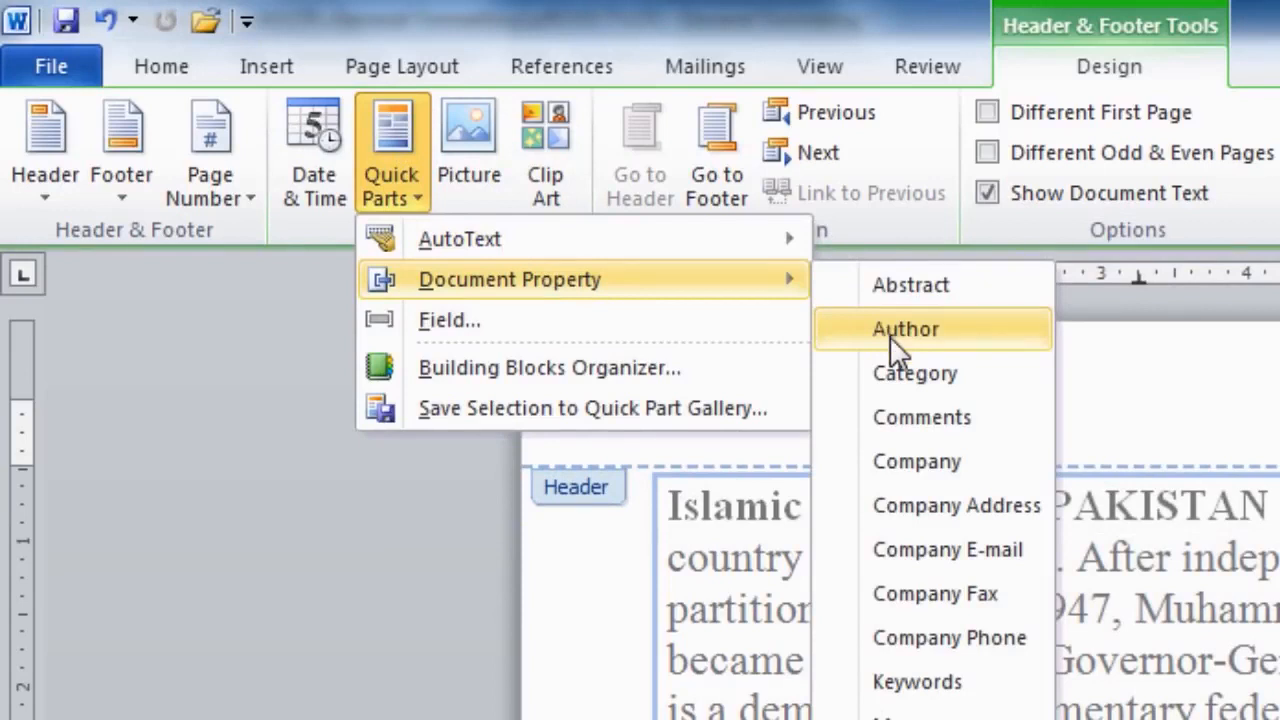
pyautogui.click(964, 338)
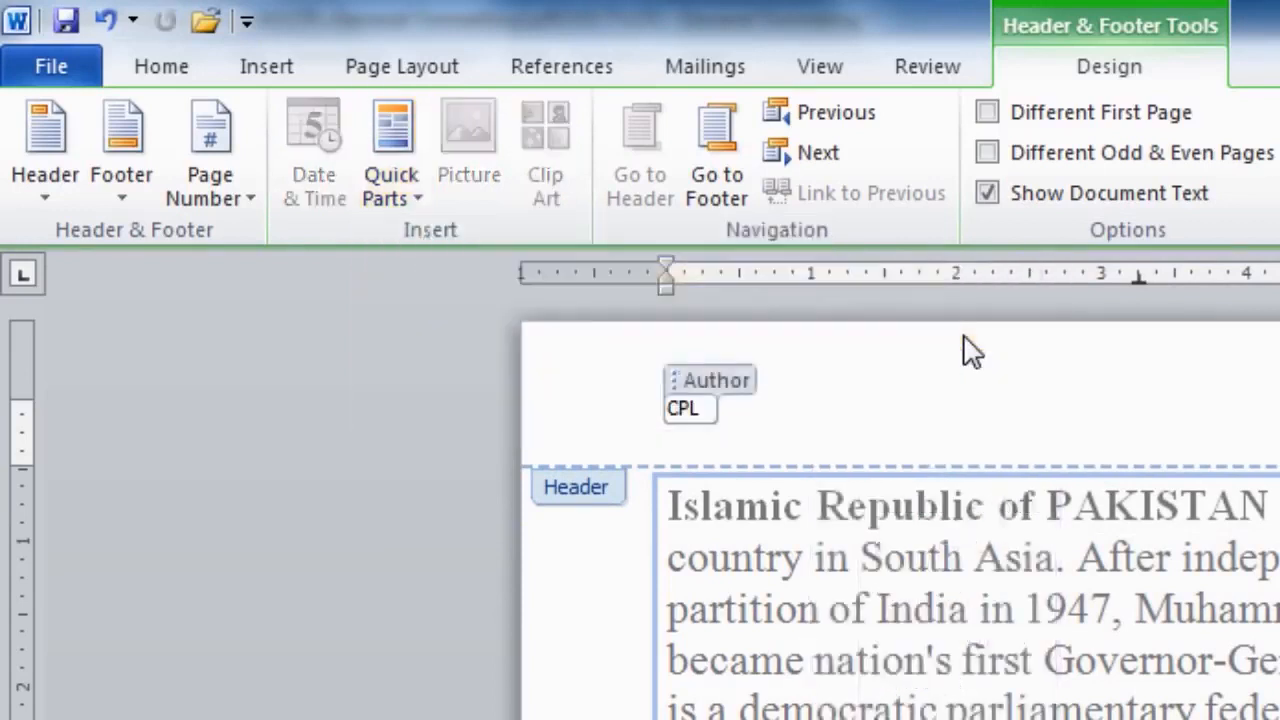
# - Insert a long date in the Author field, replace it with 'Virtual University', and add a Blank footer
pyautogui.click(712, 383)
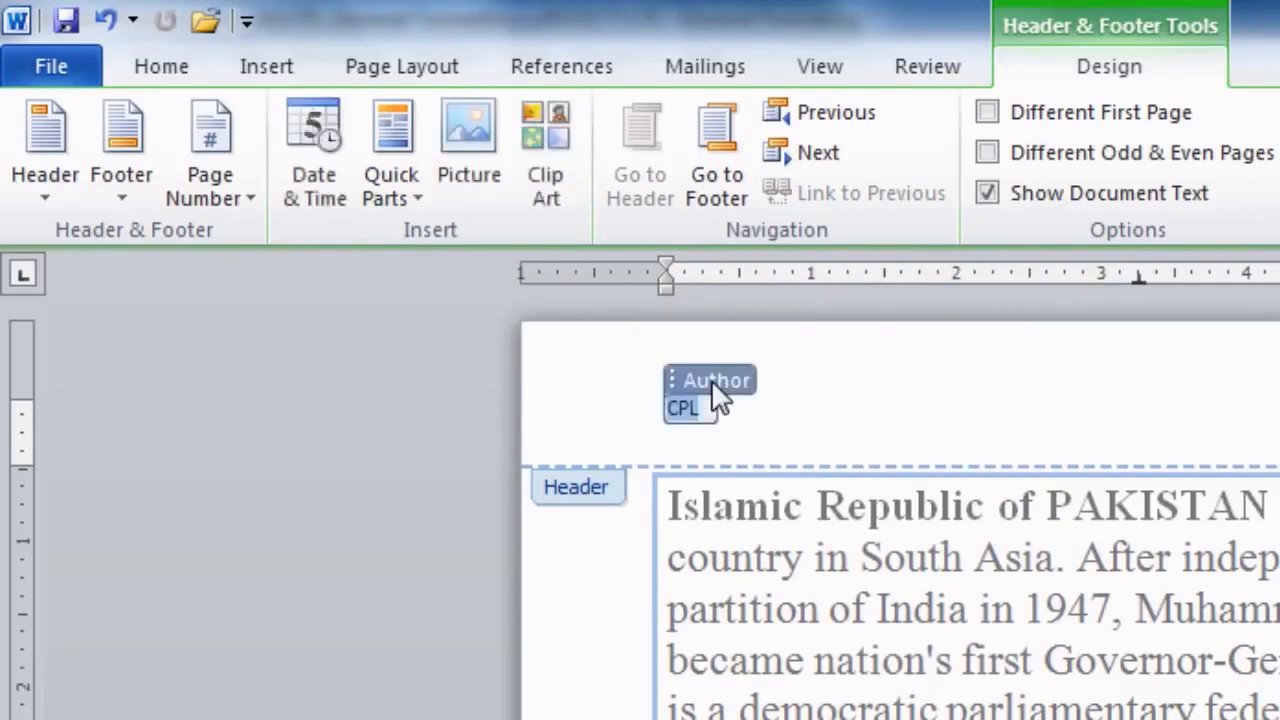
pyautogui.click(325, 140)
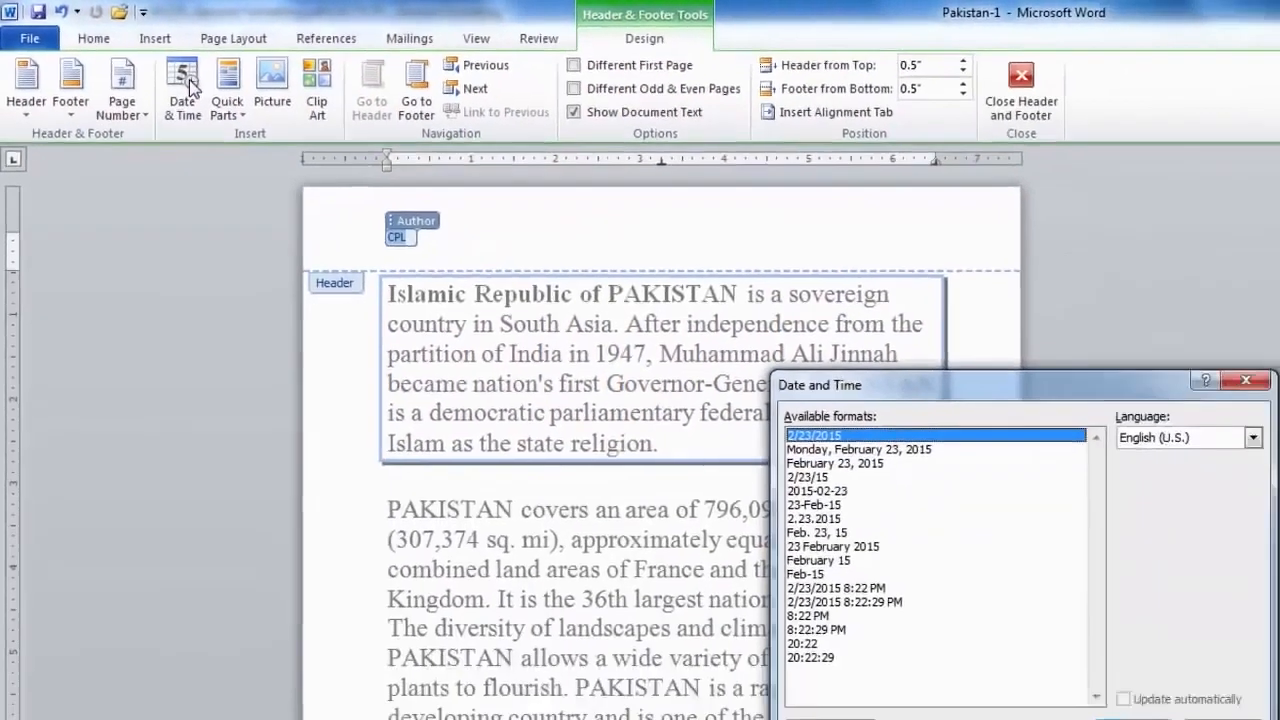
pyautogui.click(826, 450)
pyautogui.click(1132, 719)
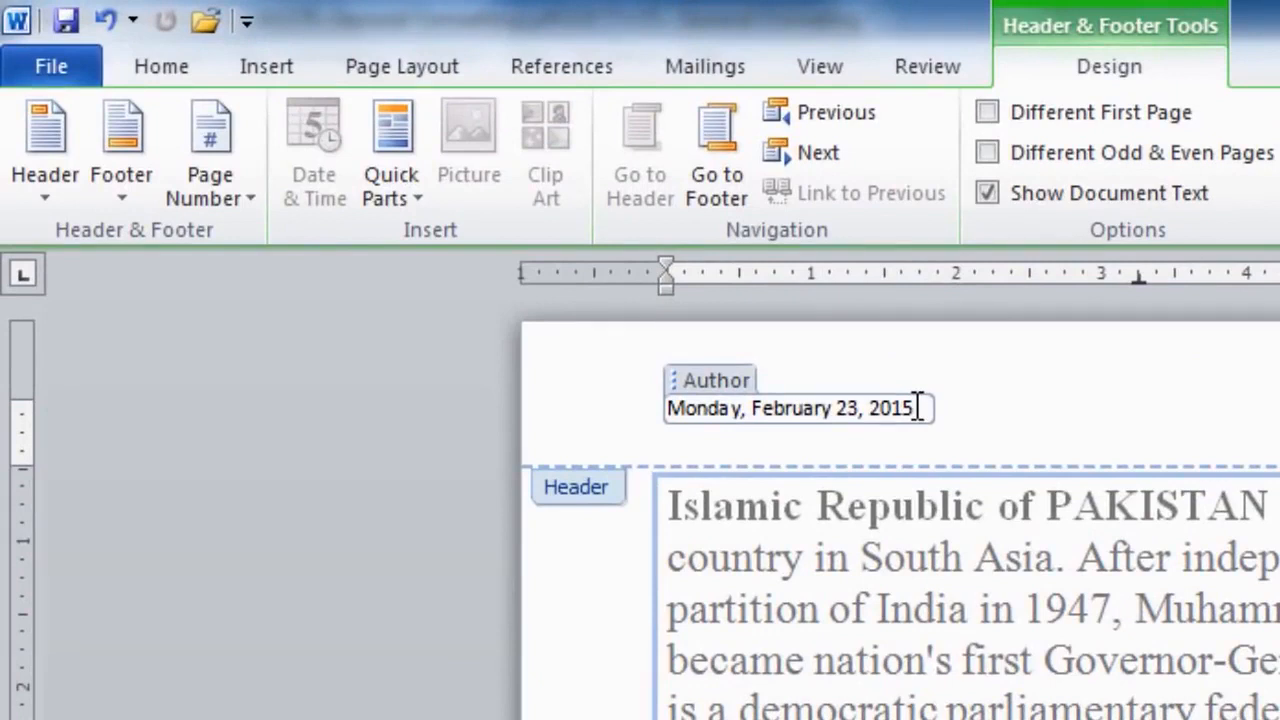
pyautogui.moveTo(918, 408); pyautogui.dragTo(549, 403)
pyautogui.write('Virtual Un')
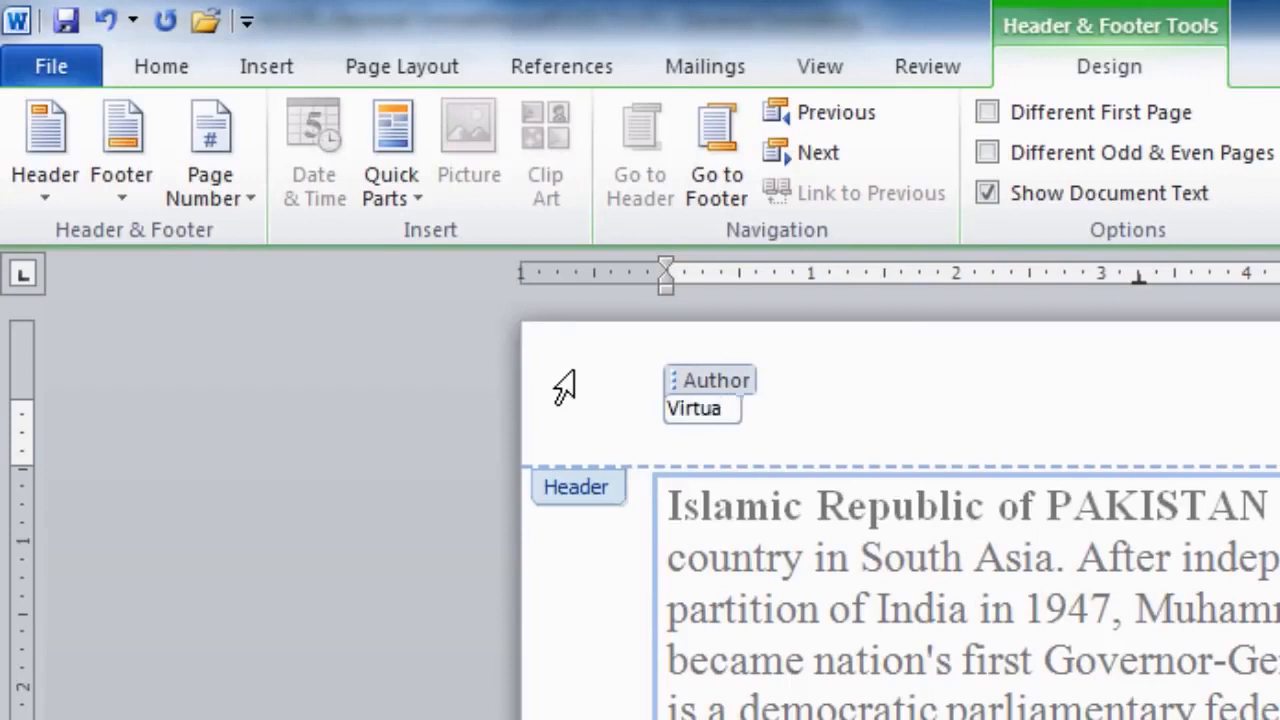
pyautogui.write('iversity')
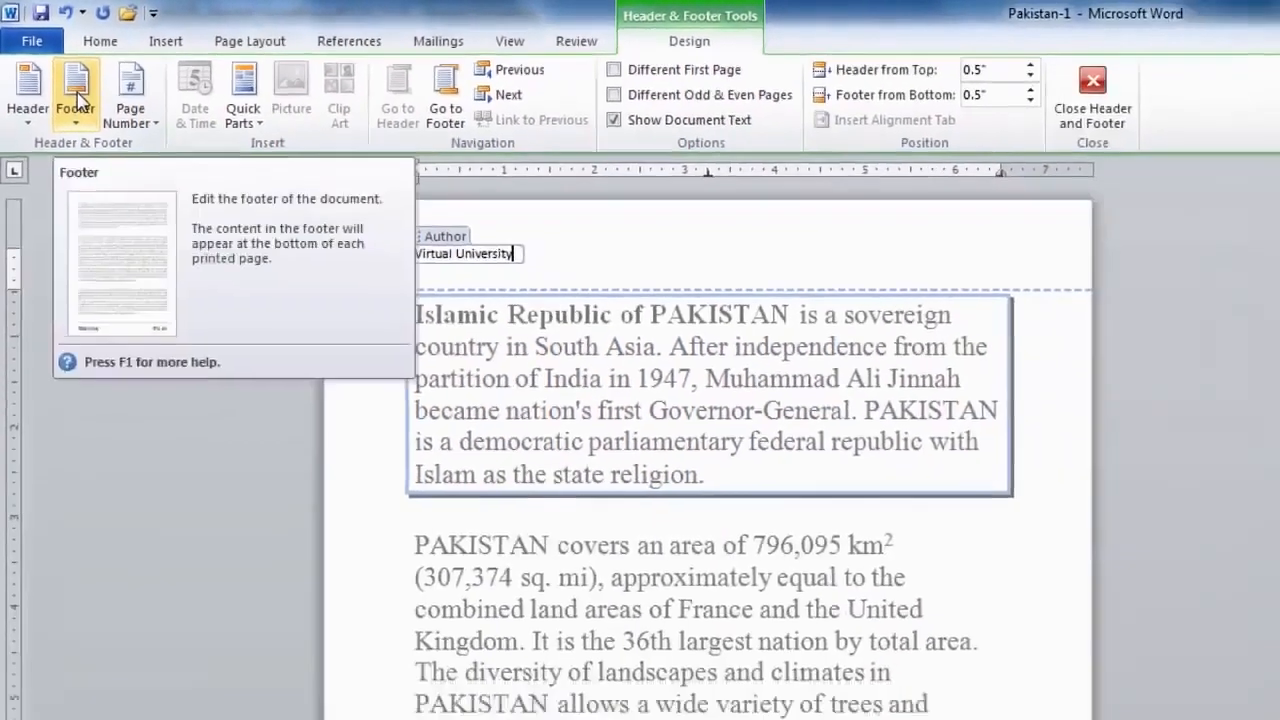
pyautogui.click(121, 140)
pyautogui.click(96, 165)
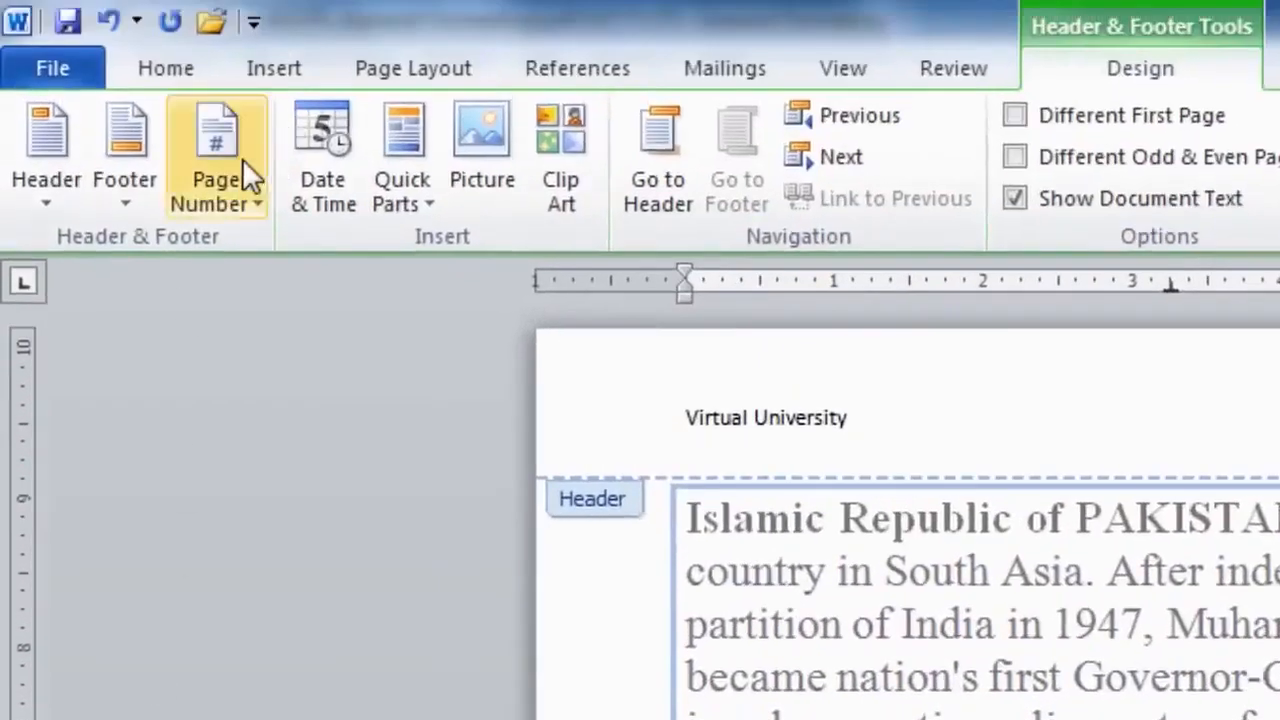
# - Add a bold 'Page 1 of 1' page number at the bottom of the page
pyautogui.click(243, 166)
pyautogui.moveTo(320, 290)
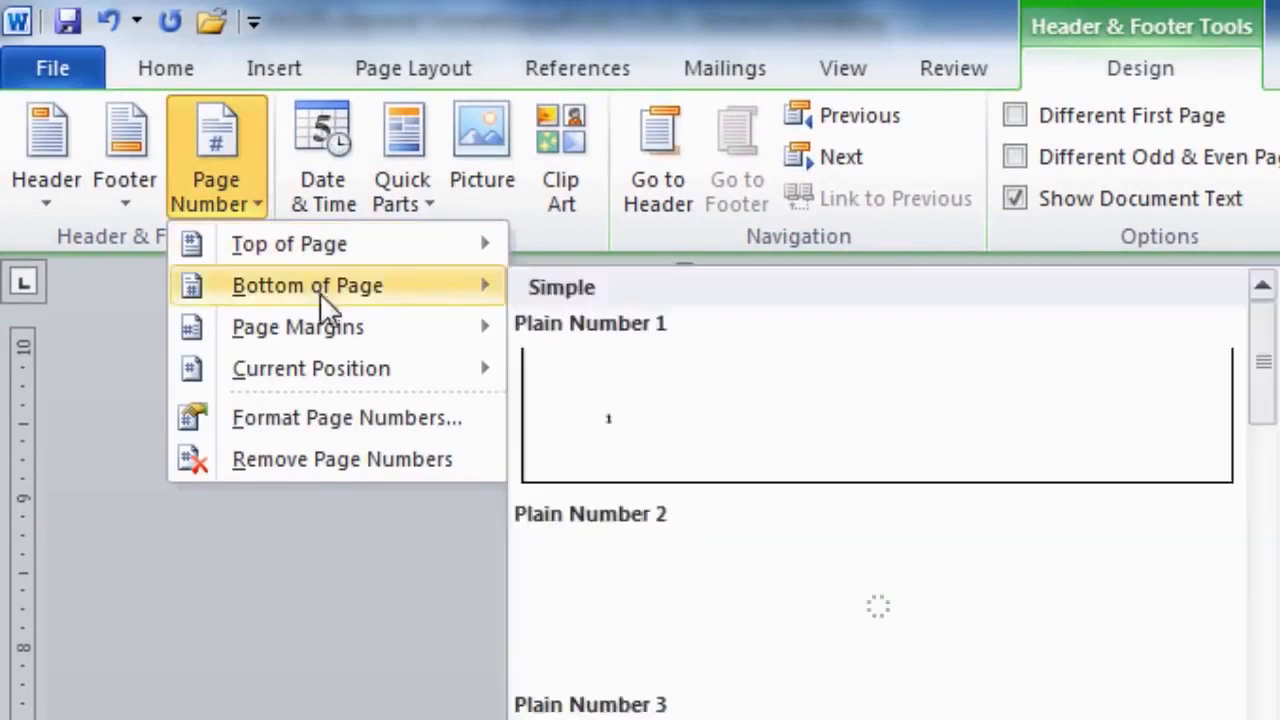
pyautogui.scroll(-5, 400, 450)
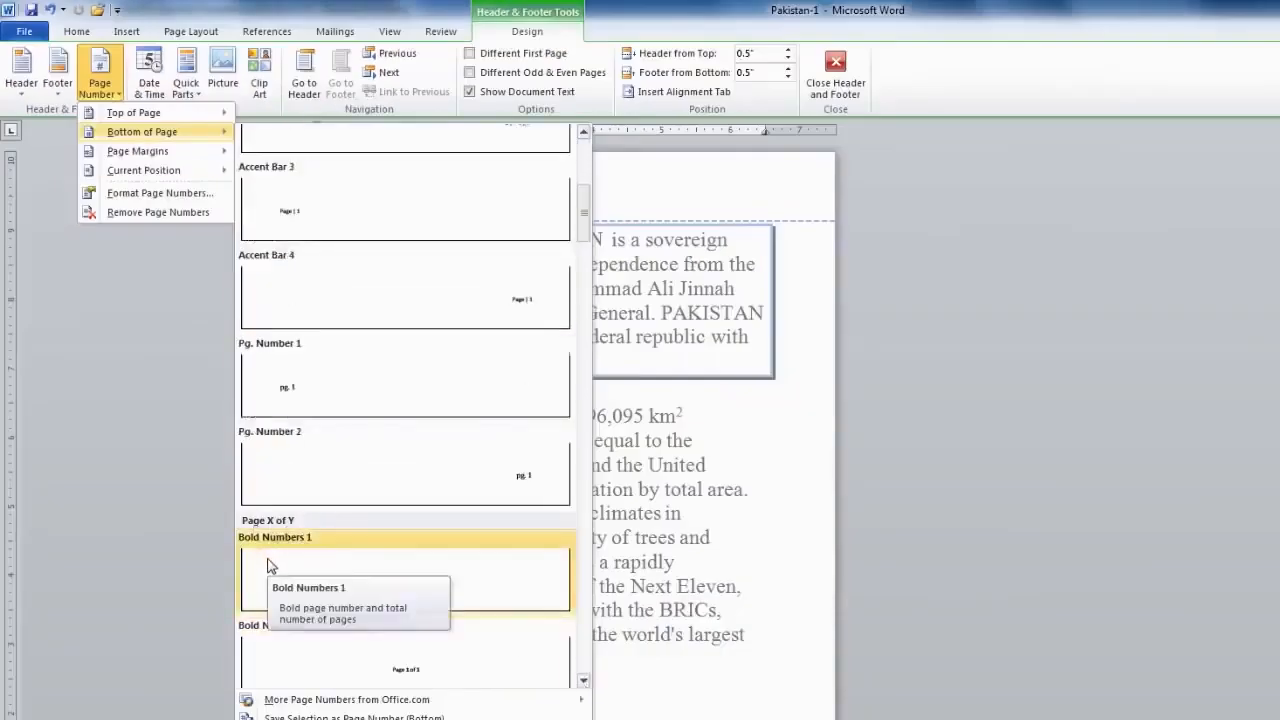
pyautogui.click(270, 552)
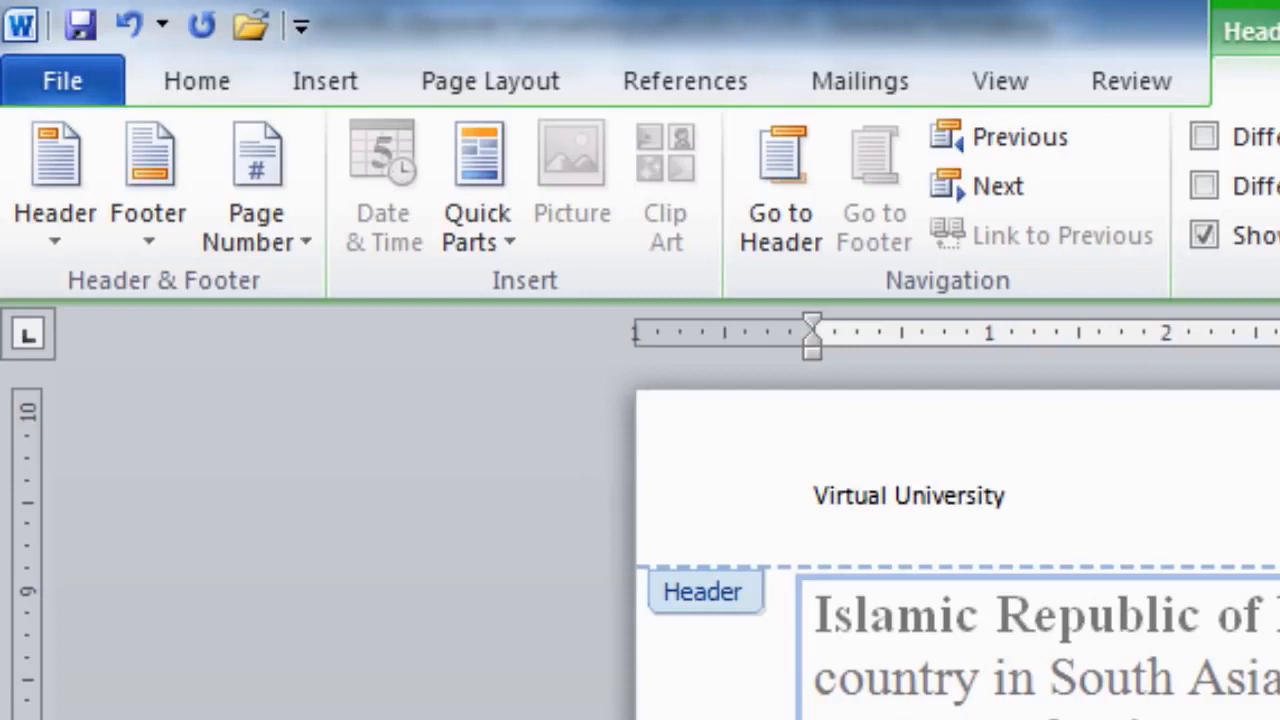
# - Make the 'Virtual University' header bold and select the 'Page 1 of 1' footer text
pyautogui.moveTo(816, 500); pyautogui.dragTo(1020, 497)
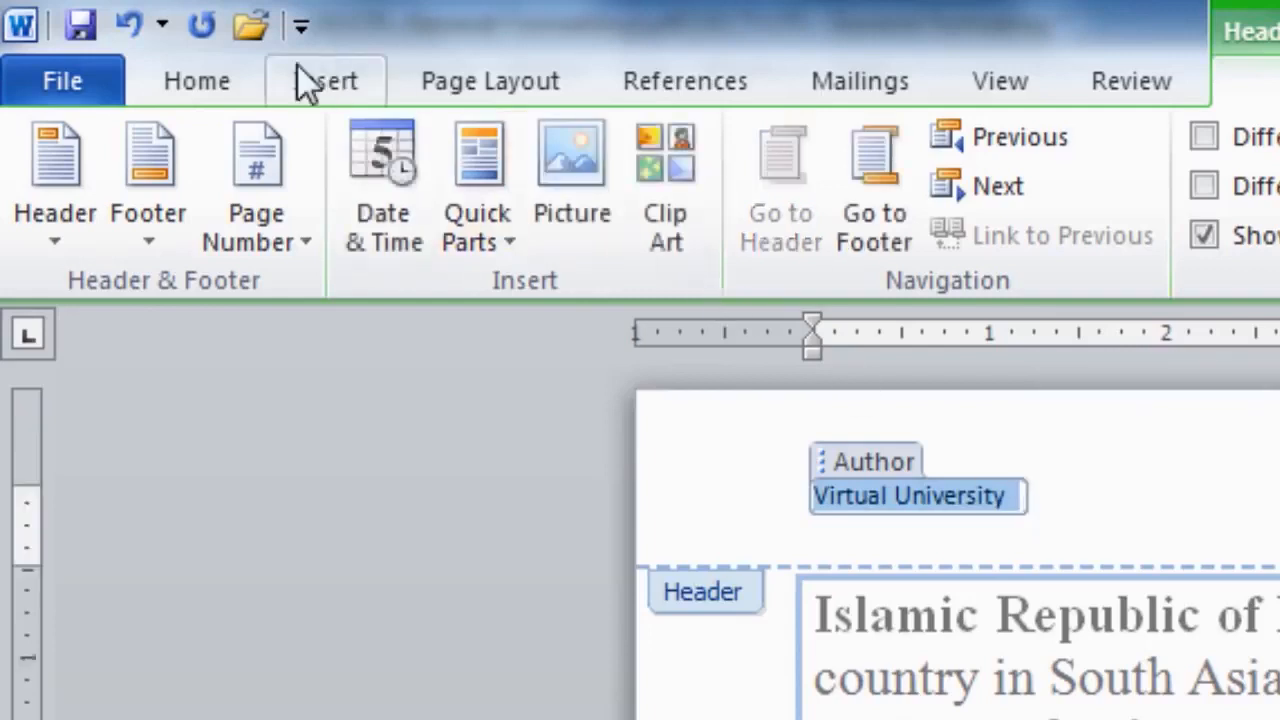
pyautogui.click(197, 80)
pyautogui.click(372, 219)
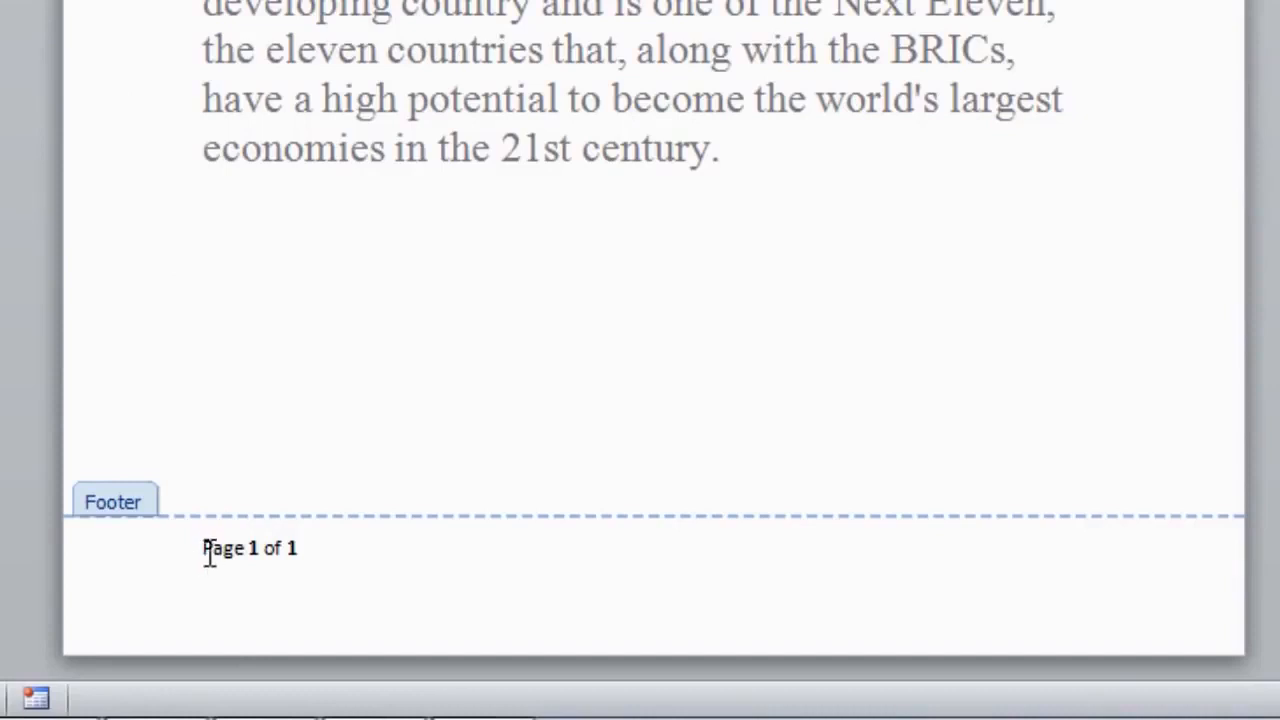
pyautogui.moveTo(204, 548); pyautogui.dragTo(297, 548)
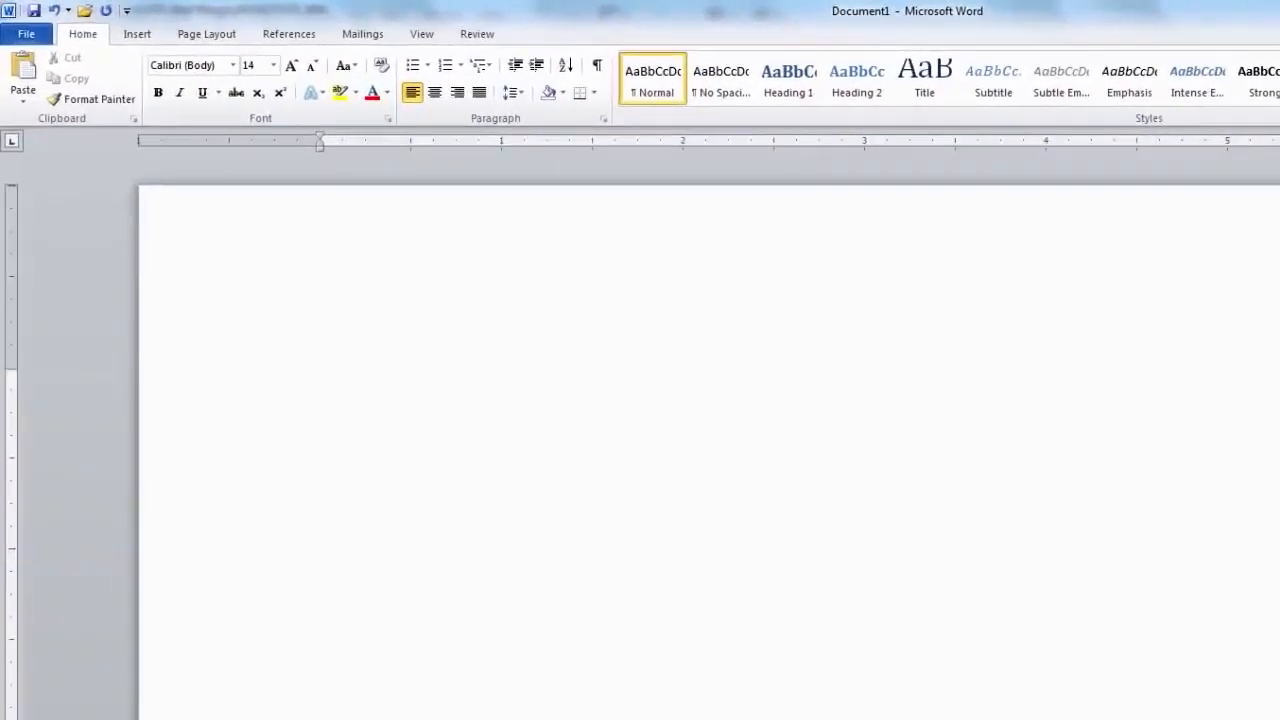
# - Type 'Imran Khan was the captun of Pakustan in 1992 cricket world cup.' with its misspellings
pyautogui.write('Imran K')
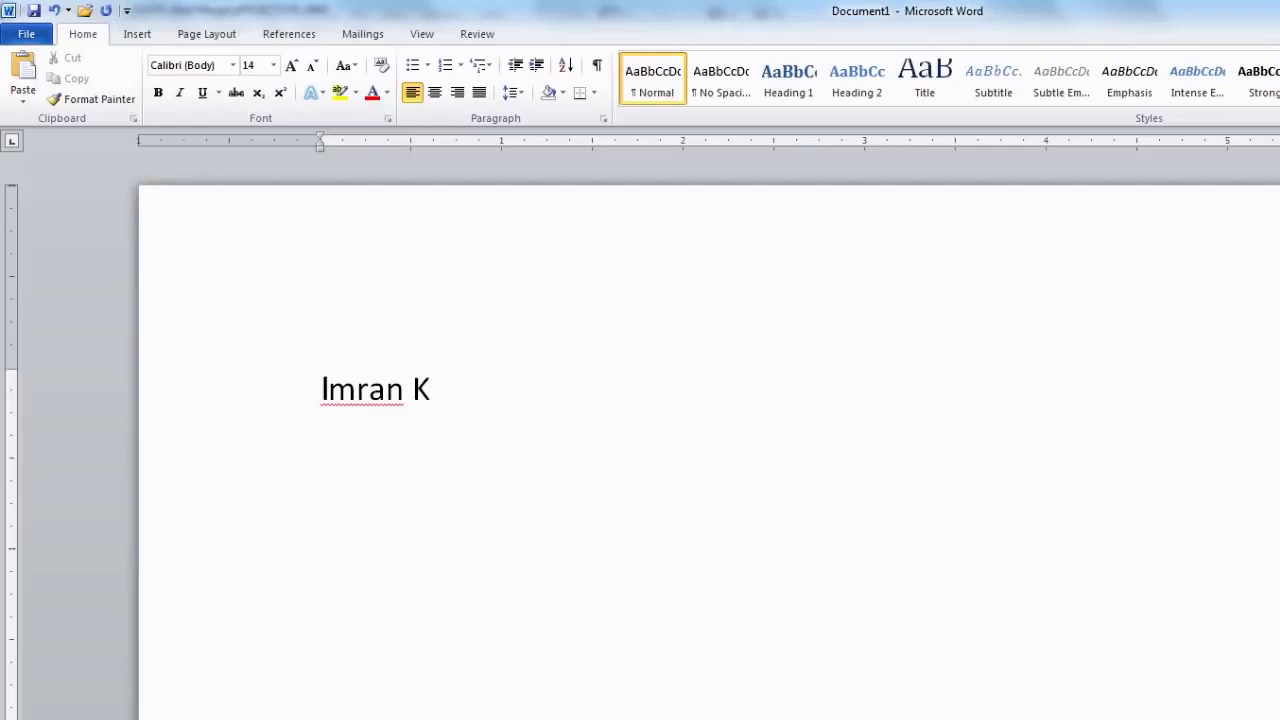
pyautogui.write('han wa')
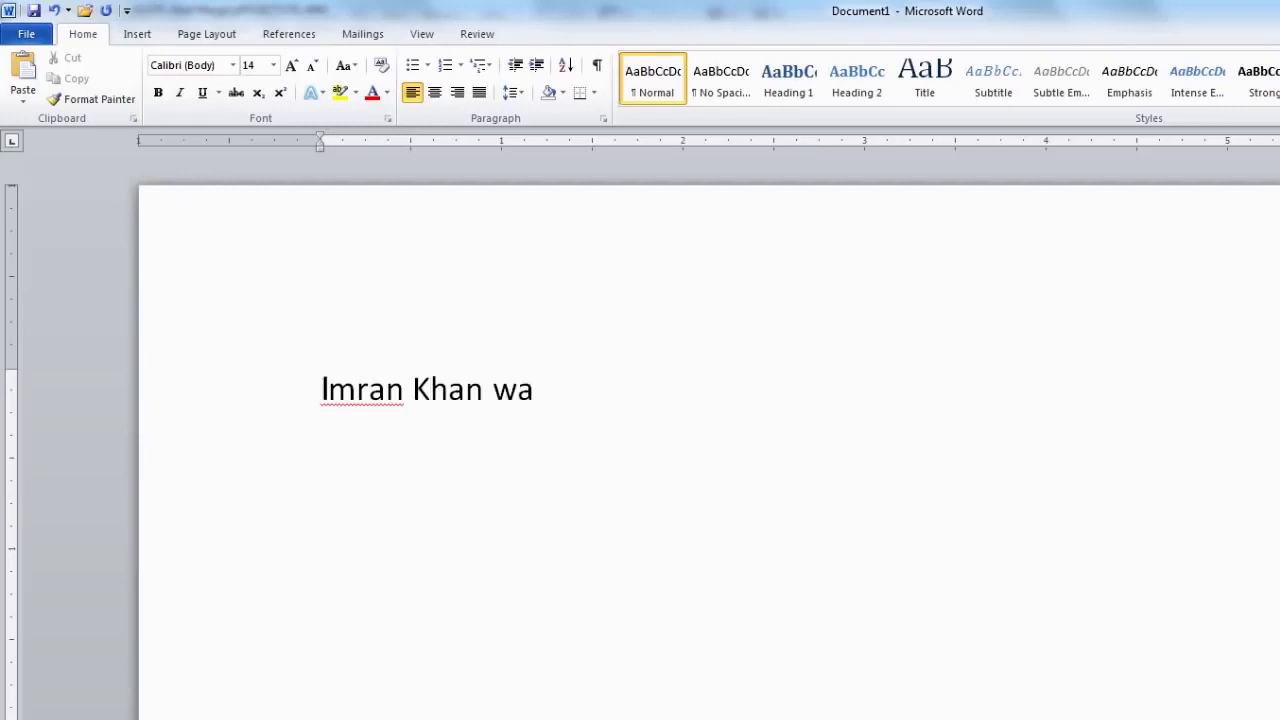
pyautogui.write('s the ca')
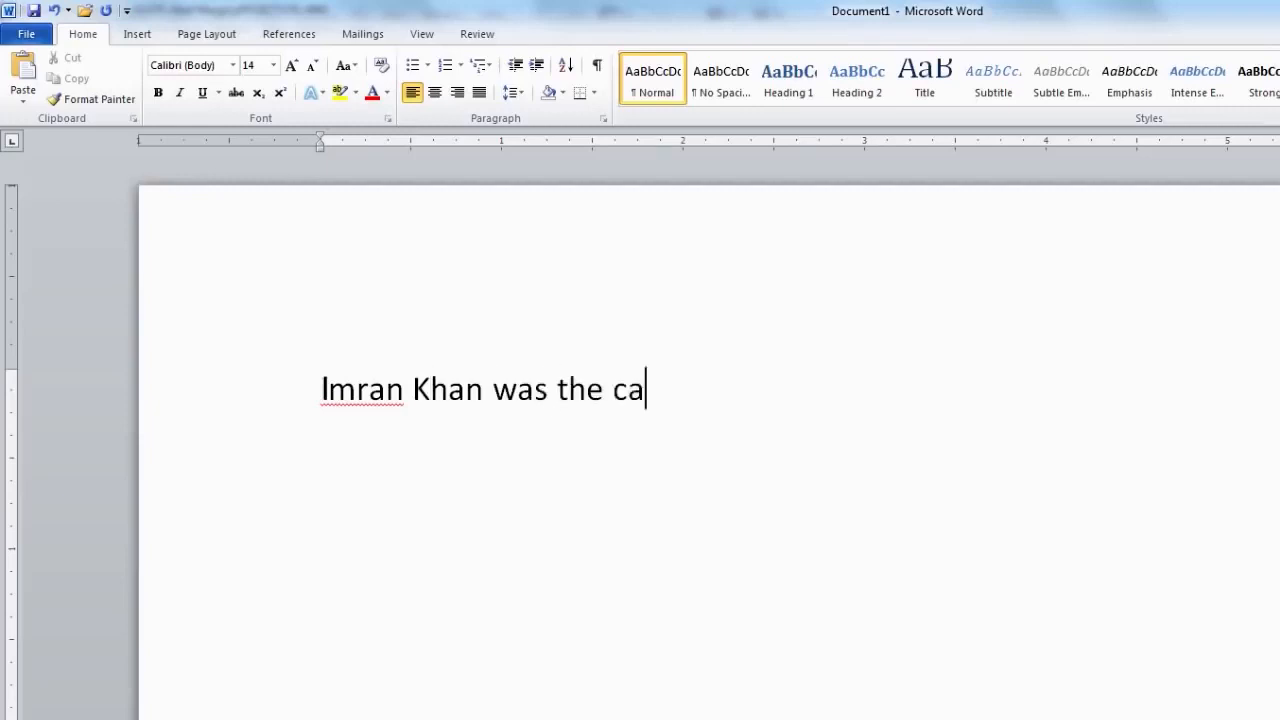
pyautogui.write('ptun of ')
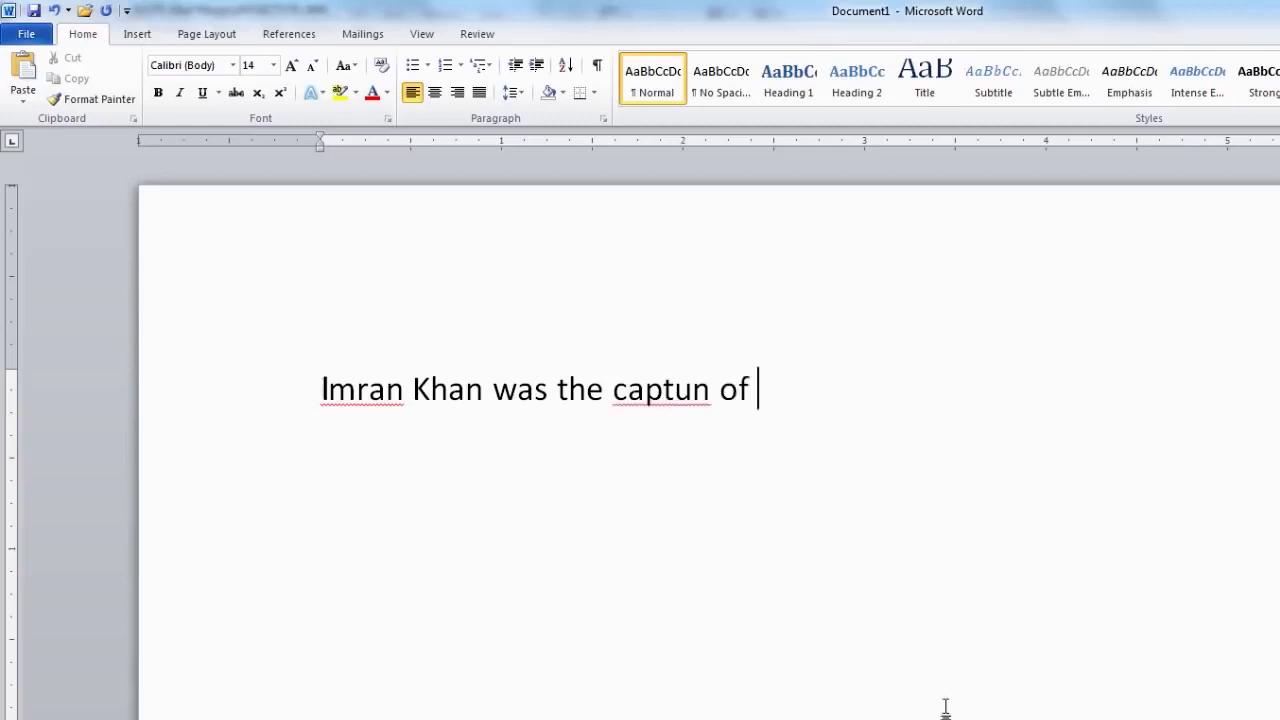
pyautogui.write('Pakustan')
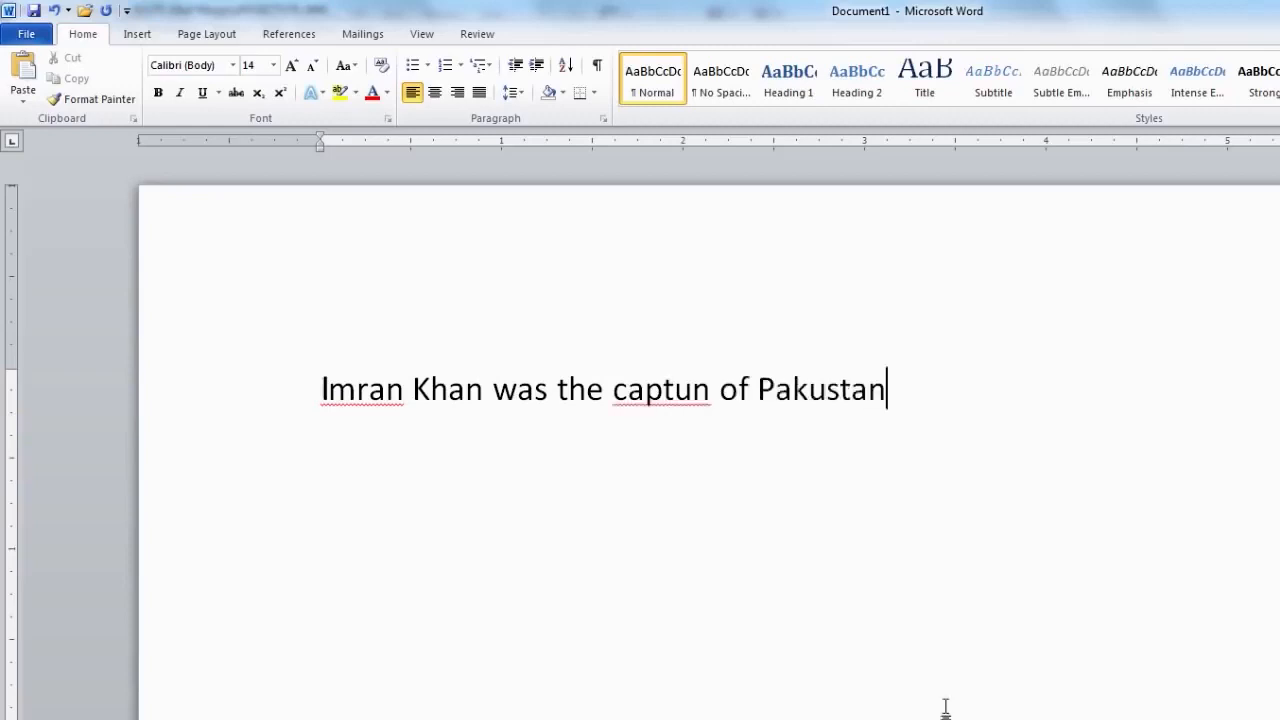
pyautogui.write(' in ')
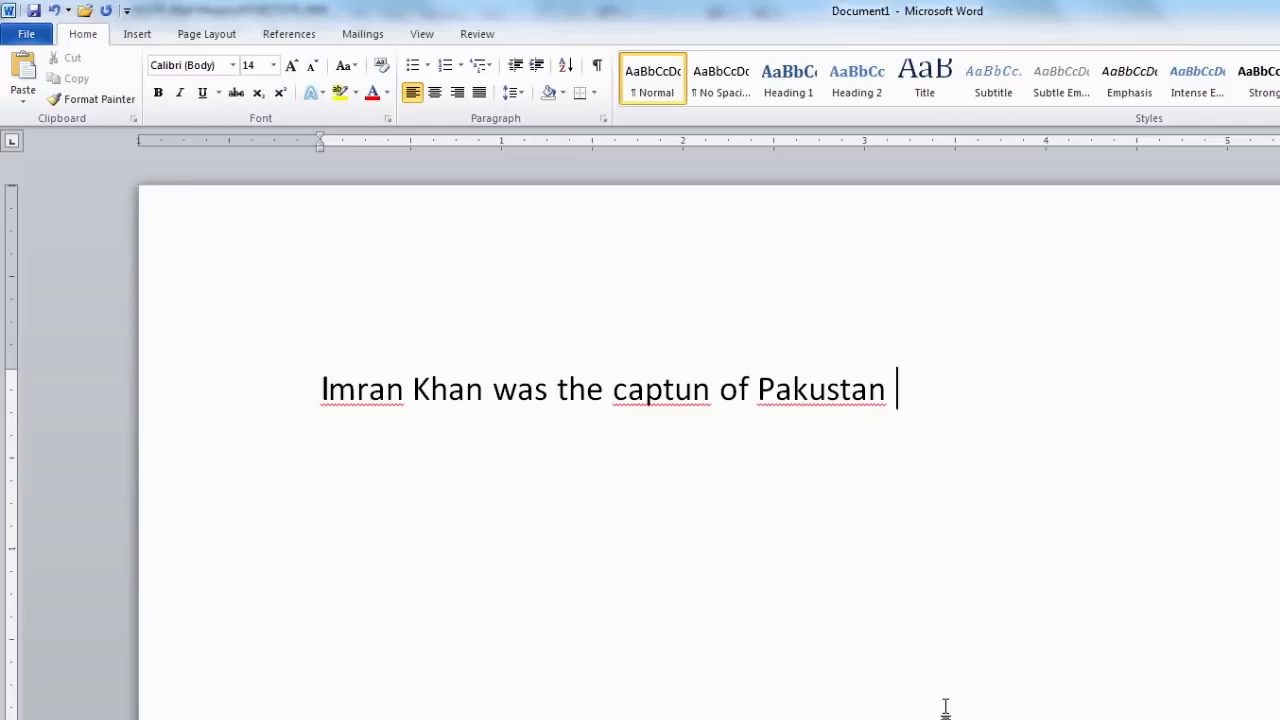
pyautogui.write('199')
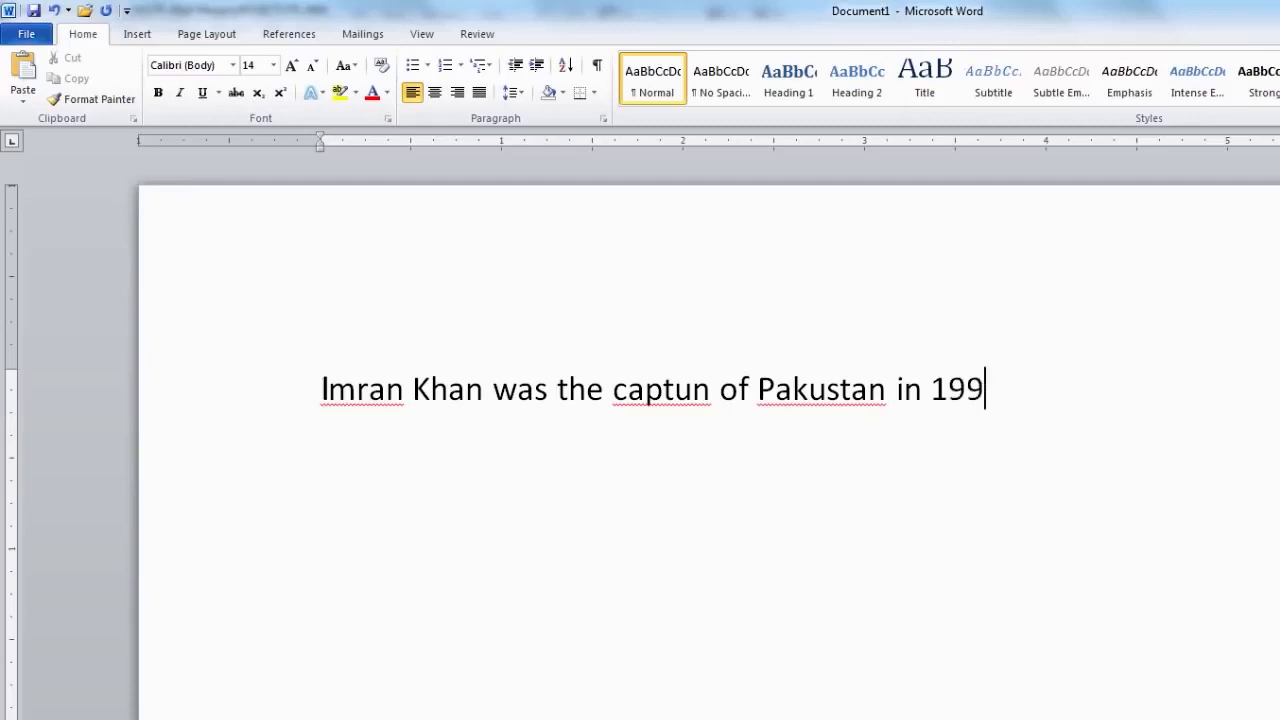
pyautogui.write('2 cricket world c')
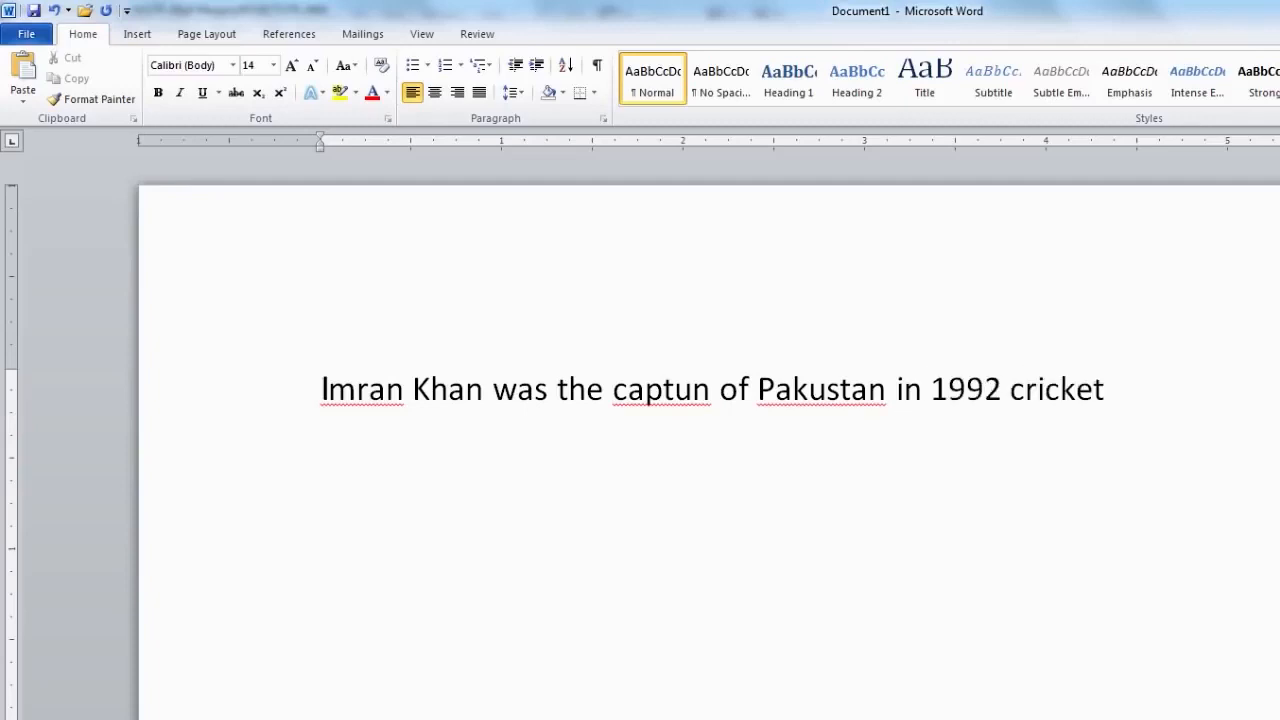
pyautogui.write('up.')
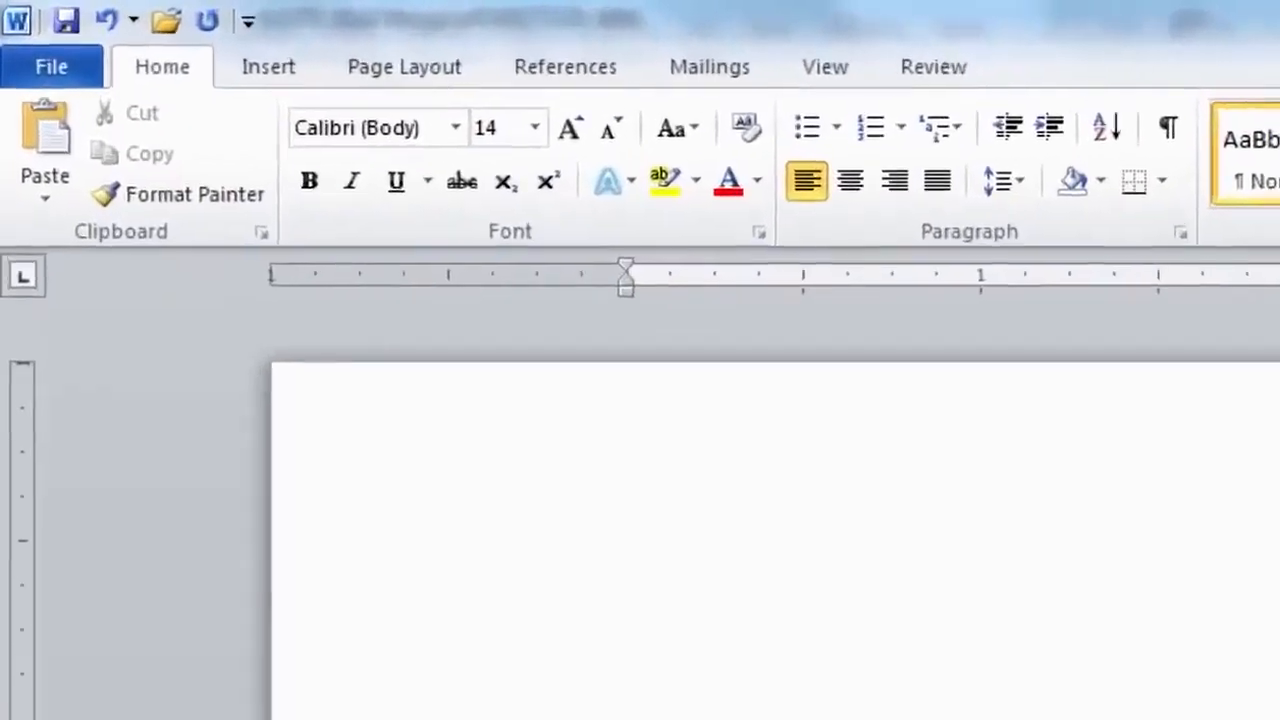
# - Run Spelling & Grammar from the Review tab on the sentence
pyautogui.click(944, 79)
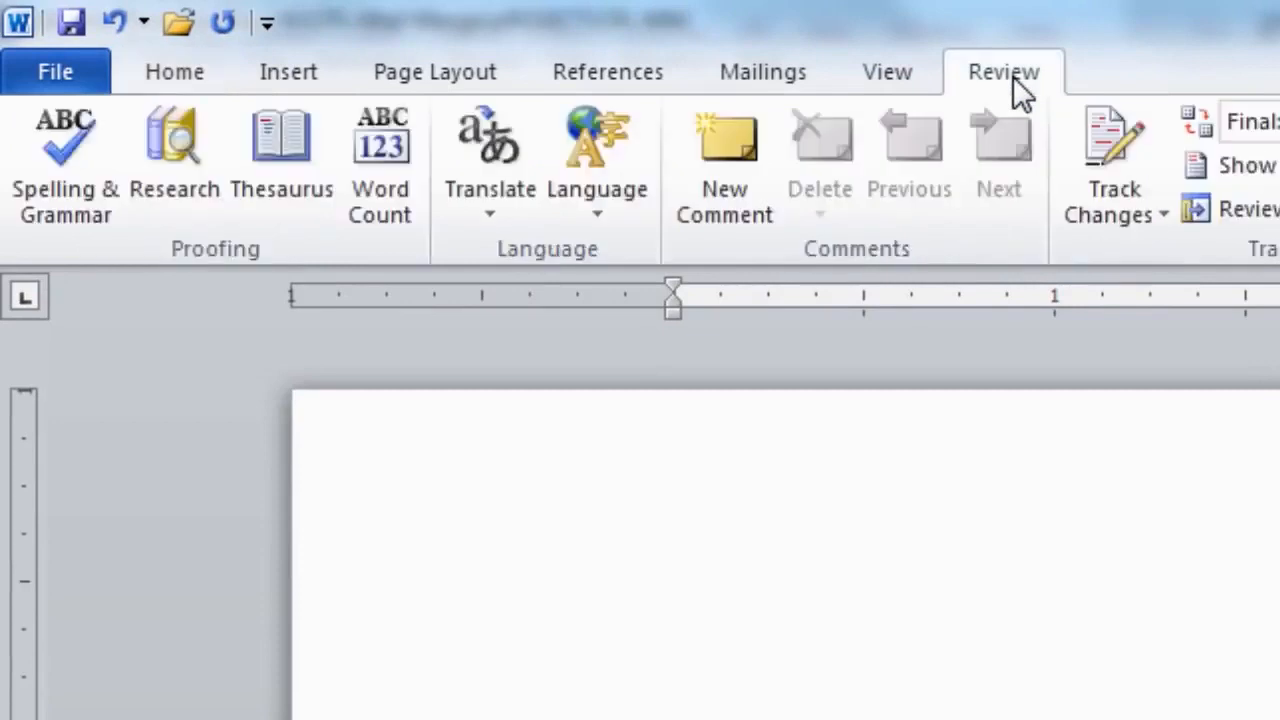
pyautogui.click(72, 207)
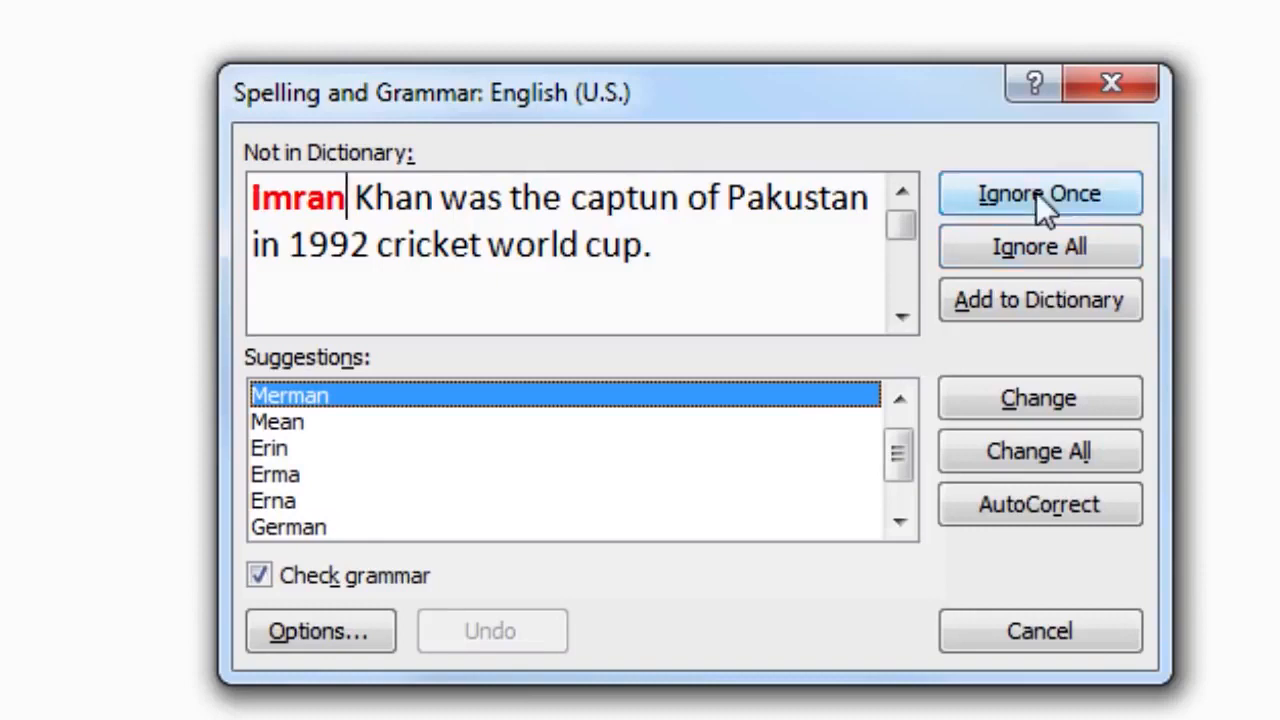
# - Keep 'Imran' unchanged, correct 'captun' to 'captain' and 'Pakustan' to 'Pakistan'
pyautogui.click(1046, 247)
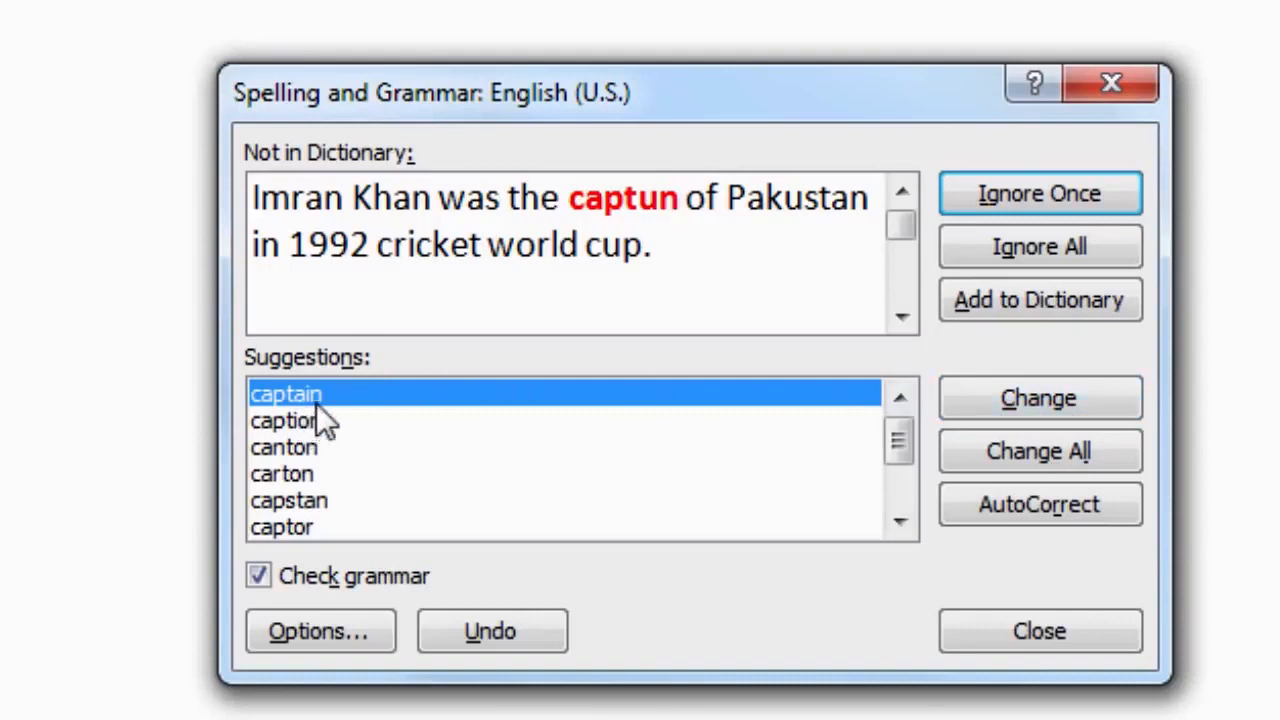
pyautogui.click(1062, 458)
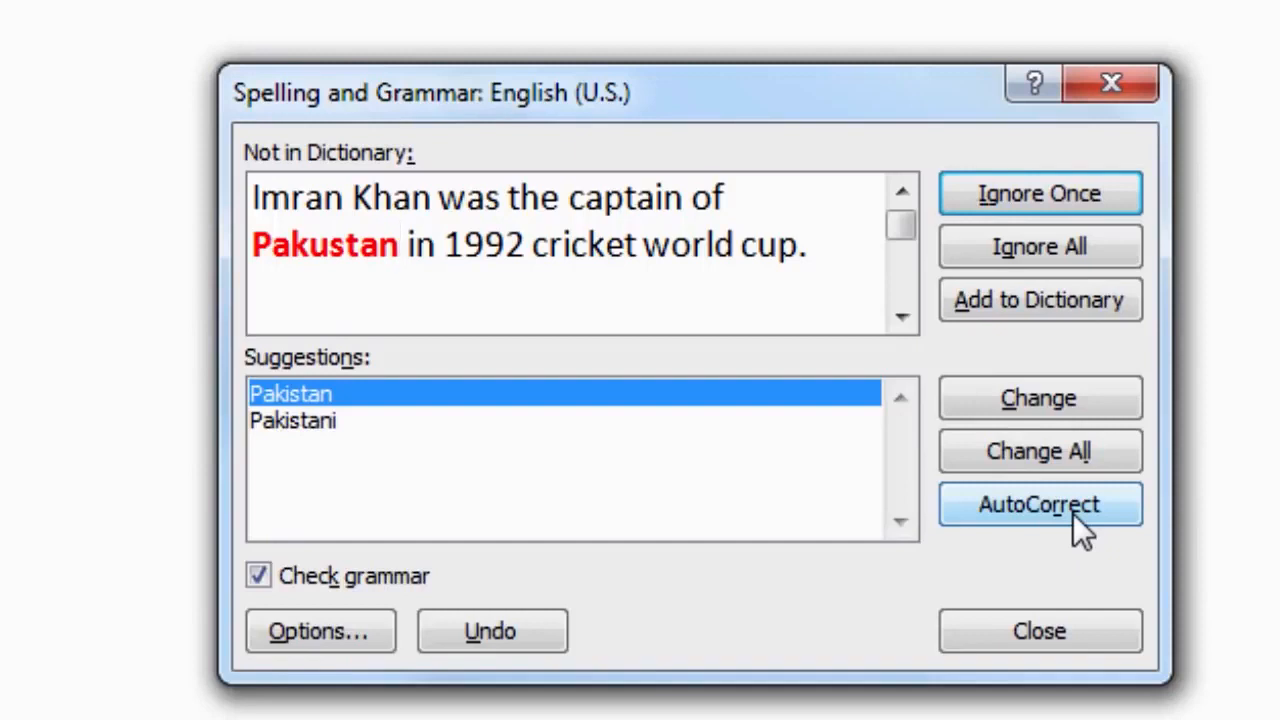
pyautogui.click(1073, 513)
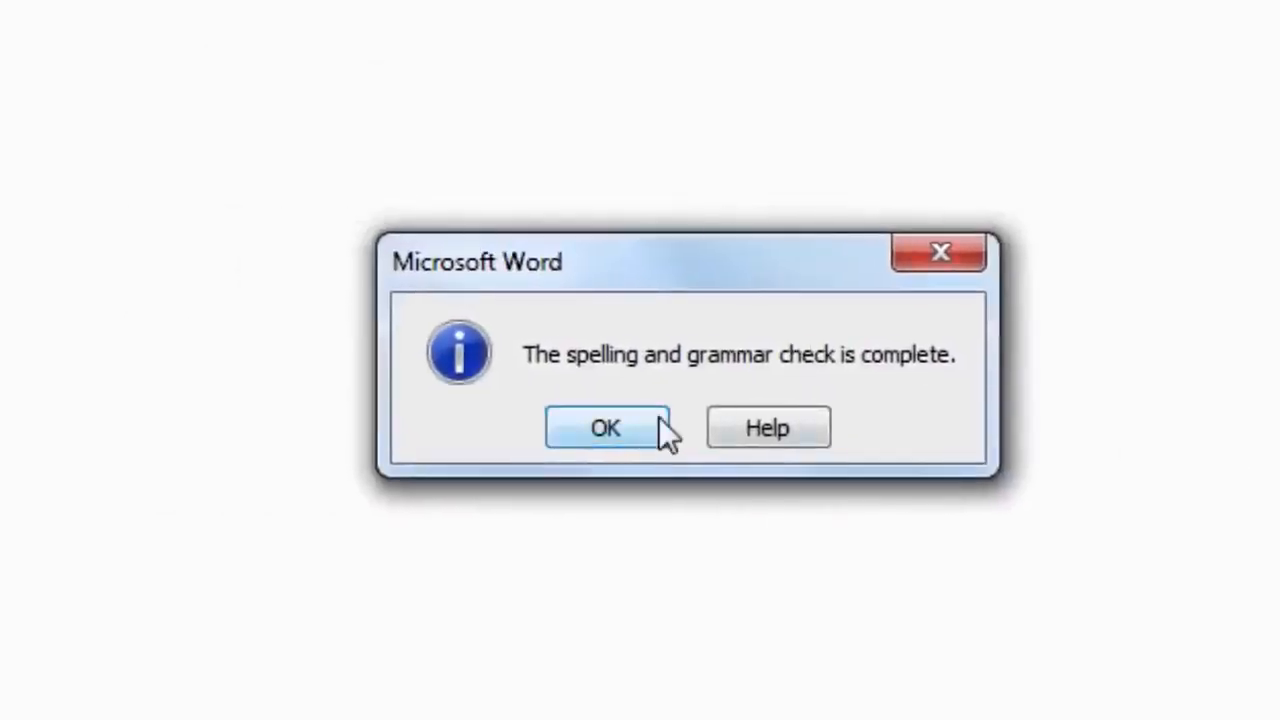
# - Close the check-complete notice and add a 'Love Pakistan' line below the sentence
pyautogui.click(606, 428)
pyautogui.write('Love Pakustan')
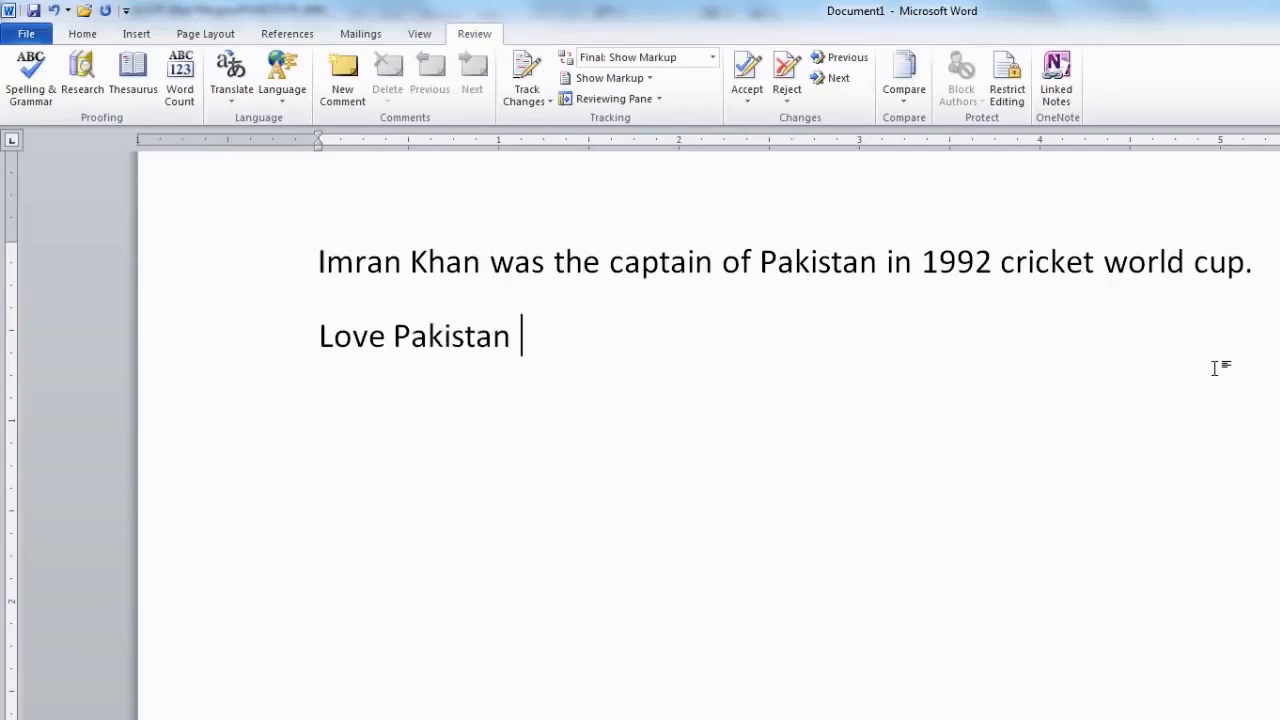